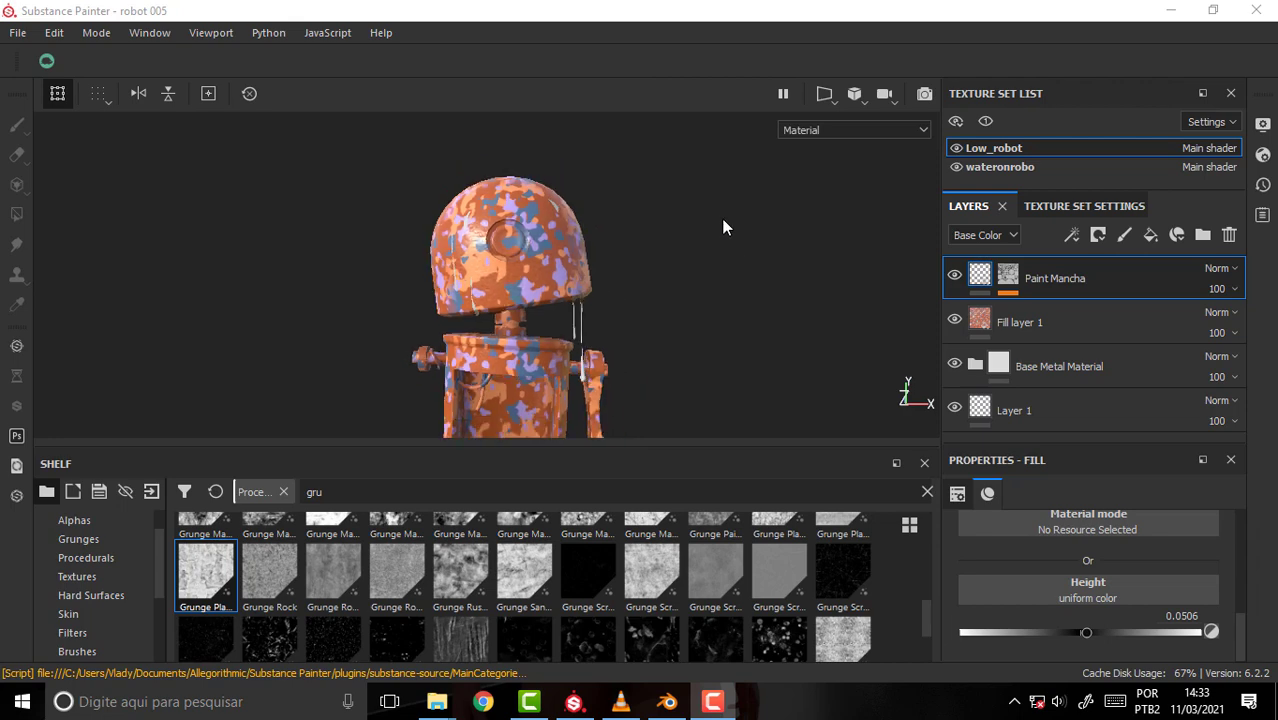
# - Zoom and orbit around the camo-painted robot, then bring up the VLC tutorial video
pyautogui.scroll(2, 721, 222)
pyautogui.moveTo(723, 222)
pyautogui.keyDown('alt'); pyautogui.mouseDown()
pyautogui.moveTo(648, 251)
pyautogui.moveTo(693, 234)
pyautogui.moveTo(690, 281)
pyautogui.mouseUp(); pyautogui.keyUp('alt')
pyautogui.click(620, 701)
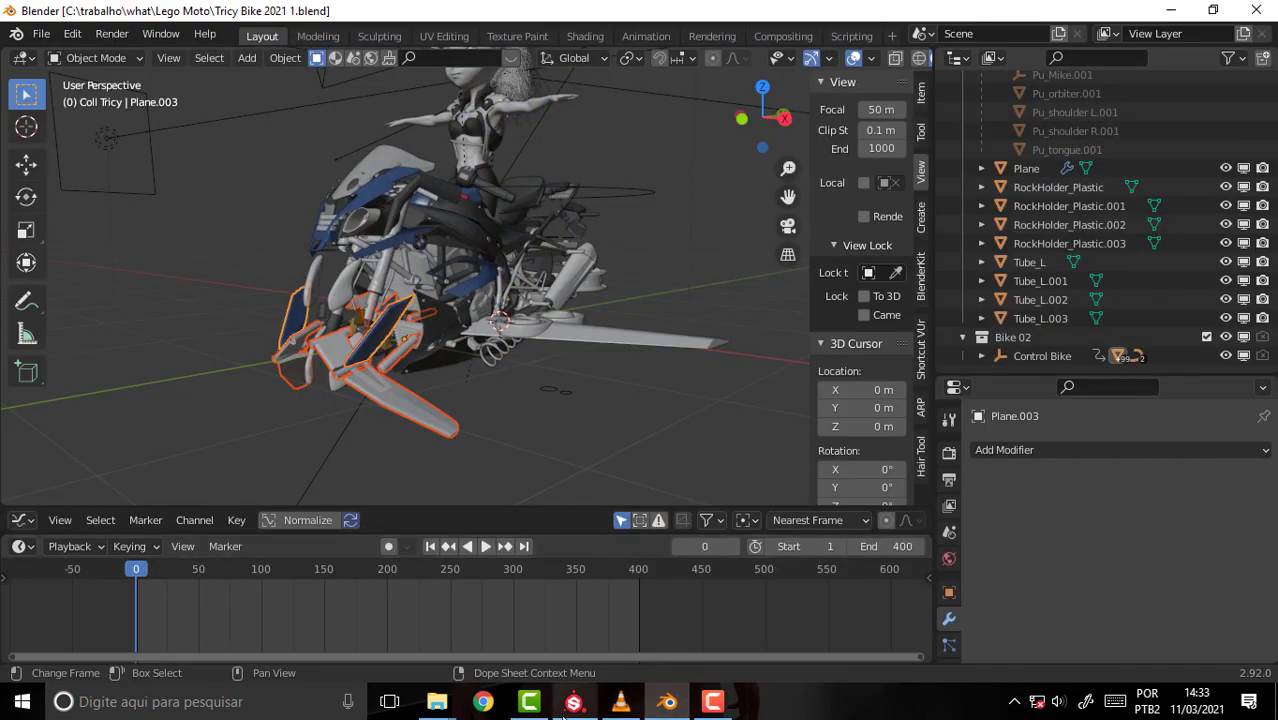
# - Switch from the VLC tutorial through Substance Painter to the Blender Tricy Bike 2021 scene
pyautogui.click(573, 701)
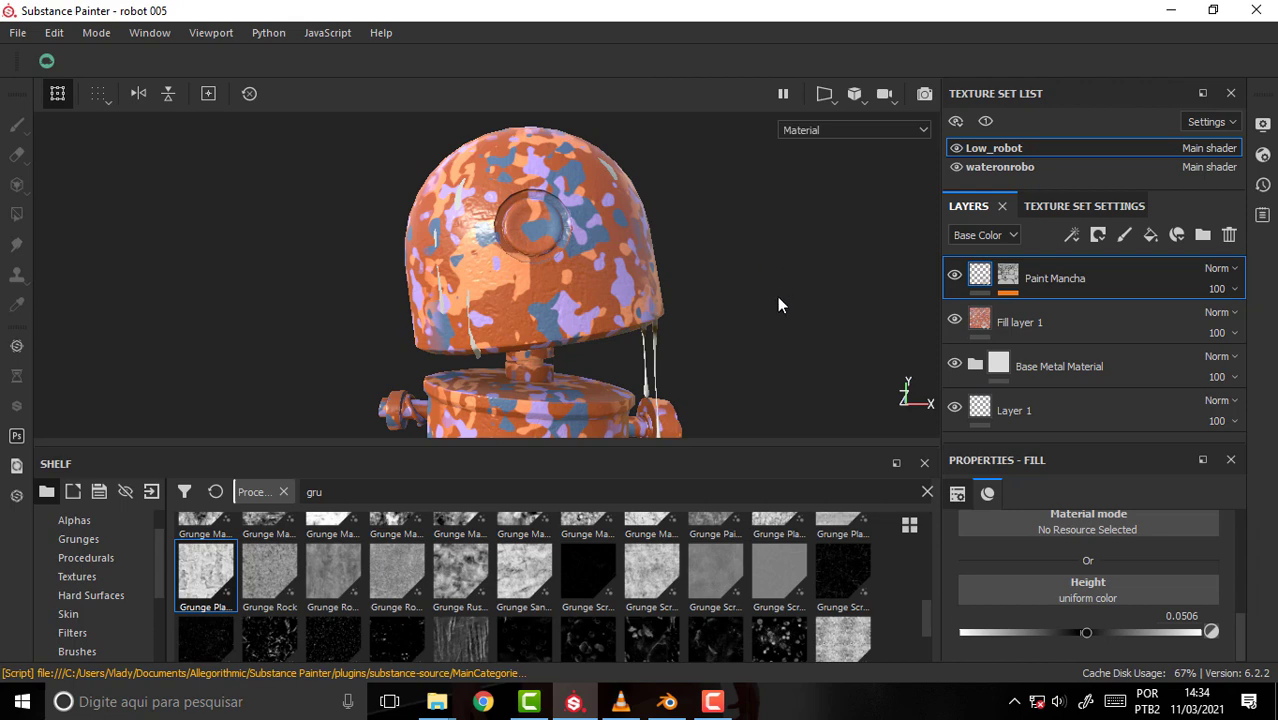
pyautogui.click(666, 701)
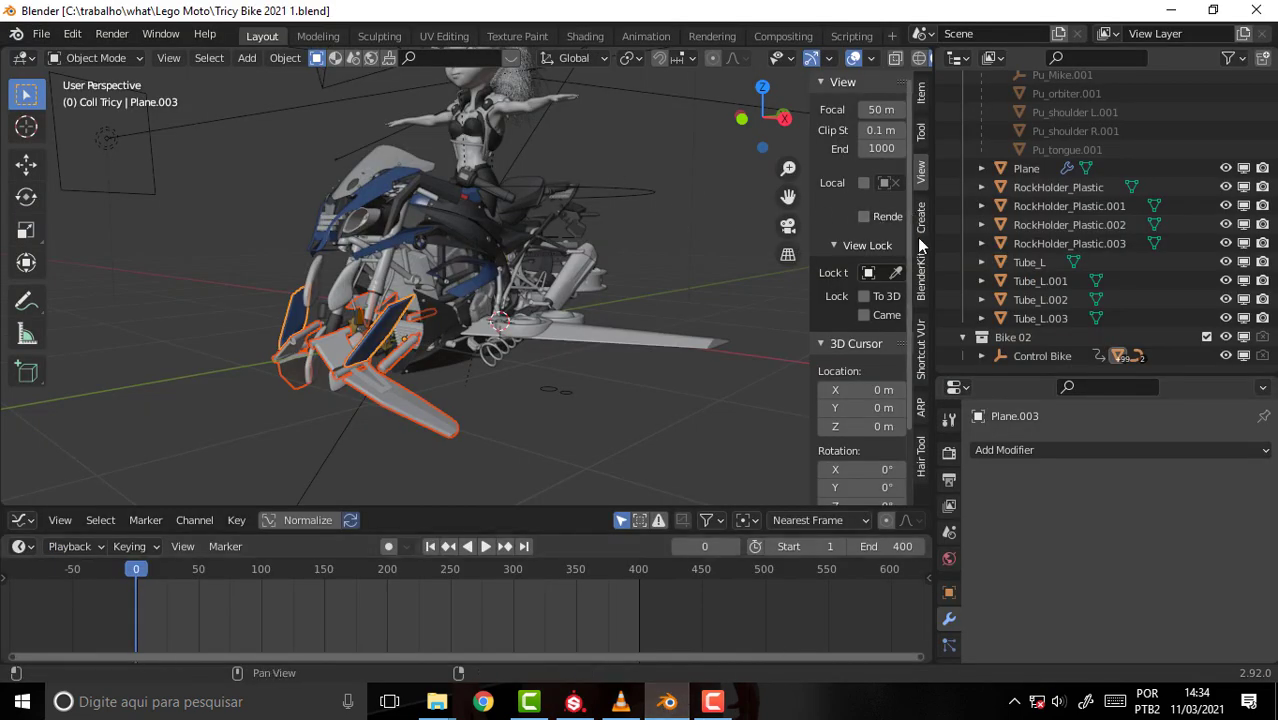
# - Widen the 3D view and orbit the bike to rear, side and high rear-side views
pyautogui.moveTo(932, 246); pyautogui.dragTo(1088, 246)
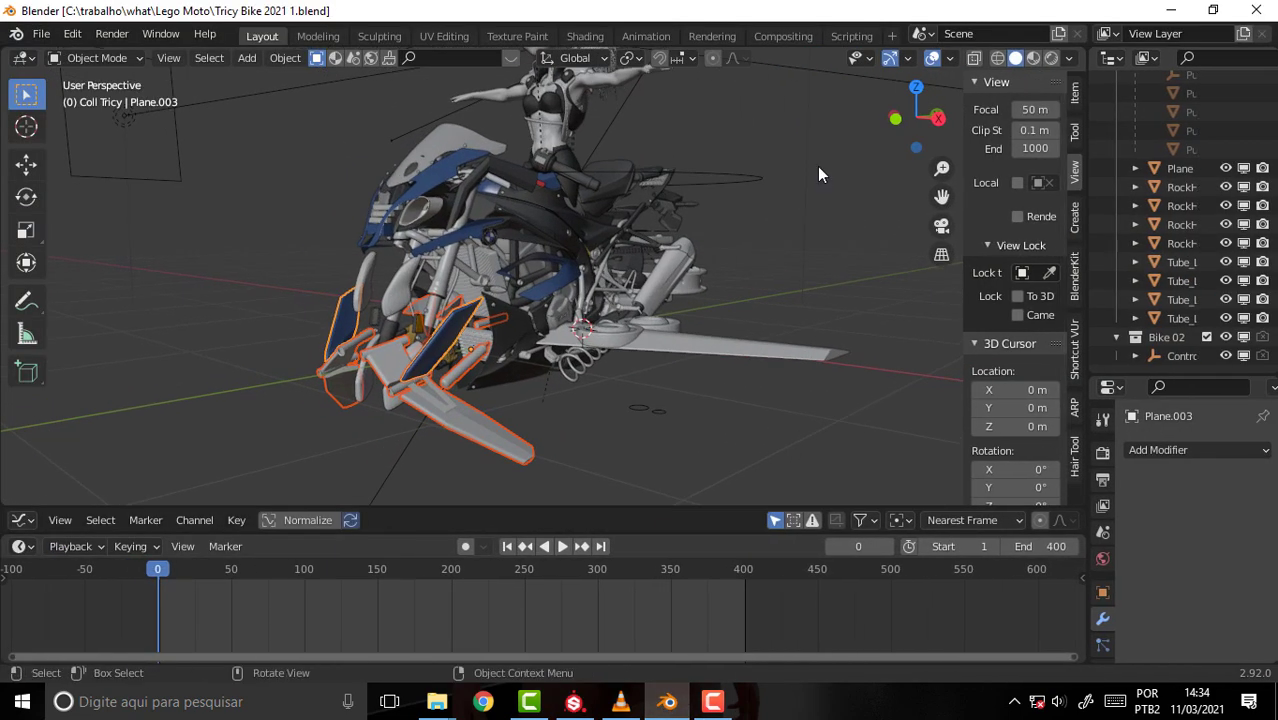
pyautogui.moveTo(756, 172)
pyautogui.mouseDown(button='middle')
pyautogui.moveTo(740, 278)
pyautogui.moveTo(609, 391)
pyautogui.moveTo(410, 237)
pyautogui.moveTo(633, 179)
pyautogui.moveTo(784, 177)
pyautogui.moveTo(755, 89)
pyautogui.moveTo(754, 199)
pyautogui.moveTo(751, 97)
pyautogui.mouseUp(button='middle')
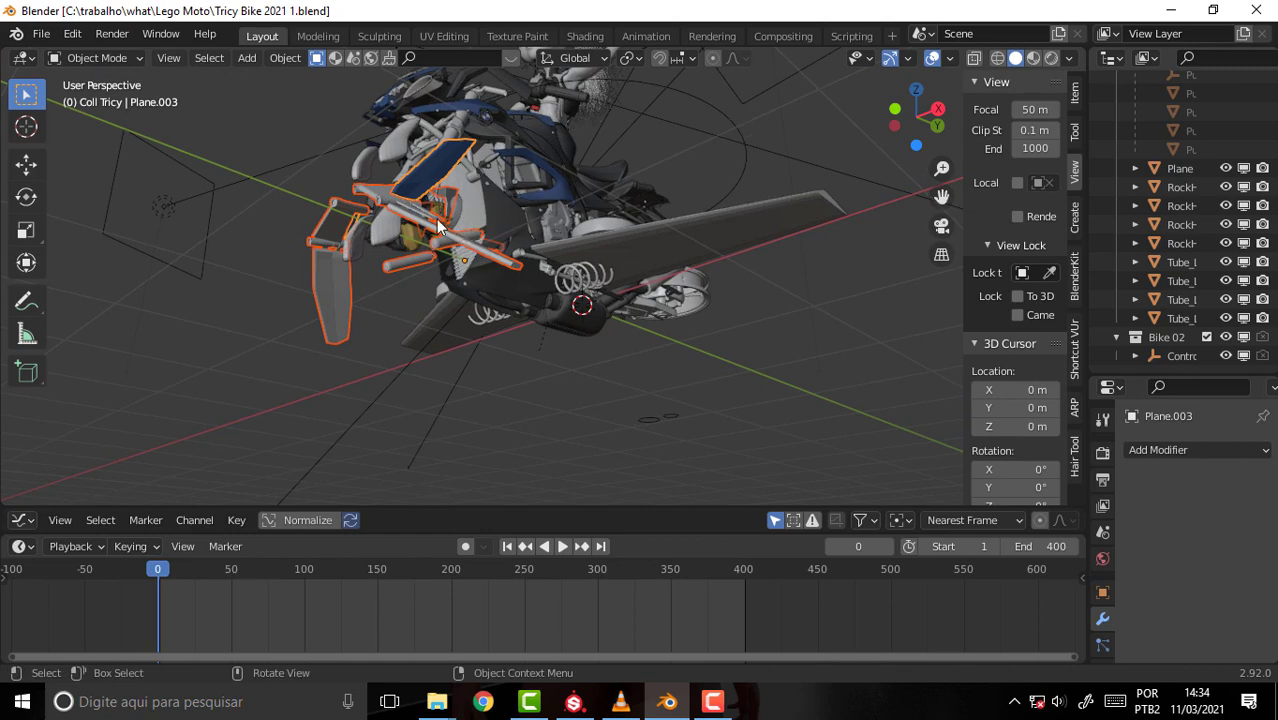
pyautogui.moveTo(580, 187); pyautogui.dragTo(548, 232, button='middle')
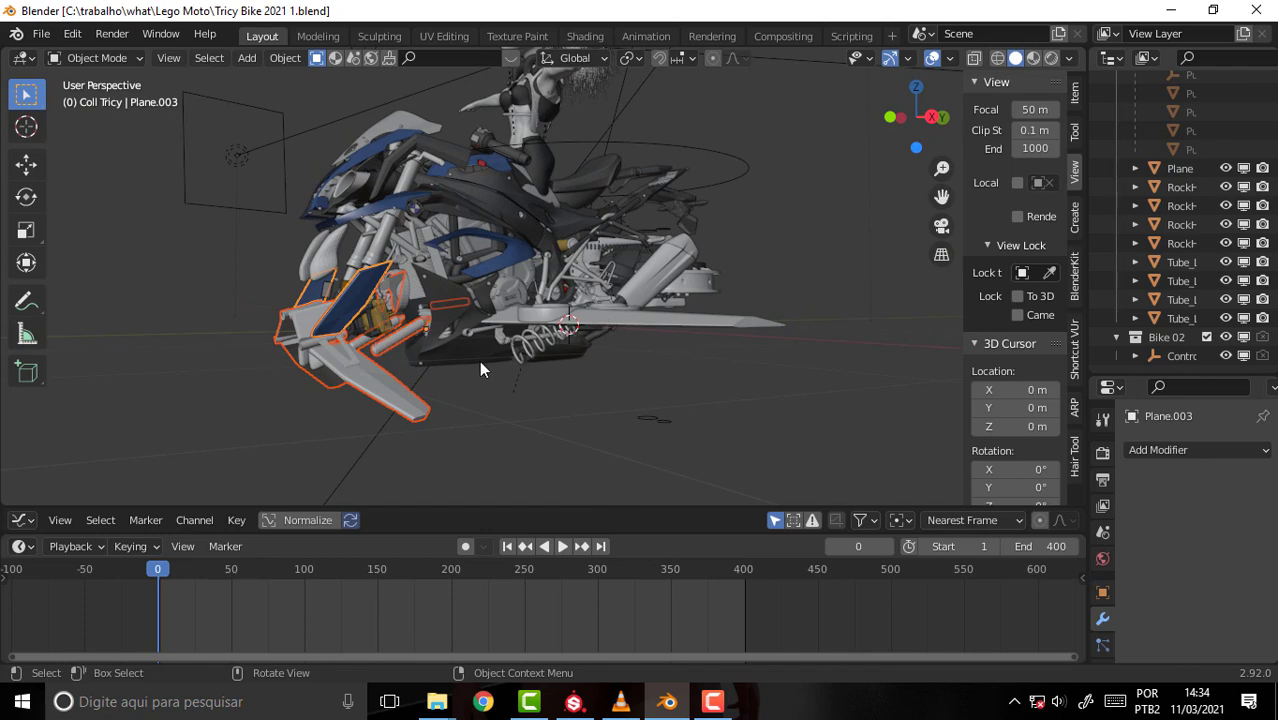
pyautogui.moveTo(691, 215); pyautogui.dragTo(404, 358, button='middle')
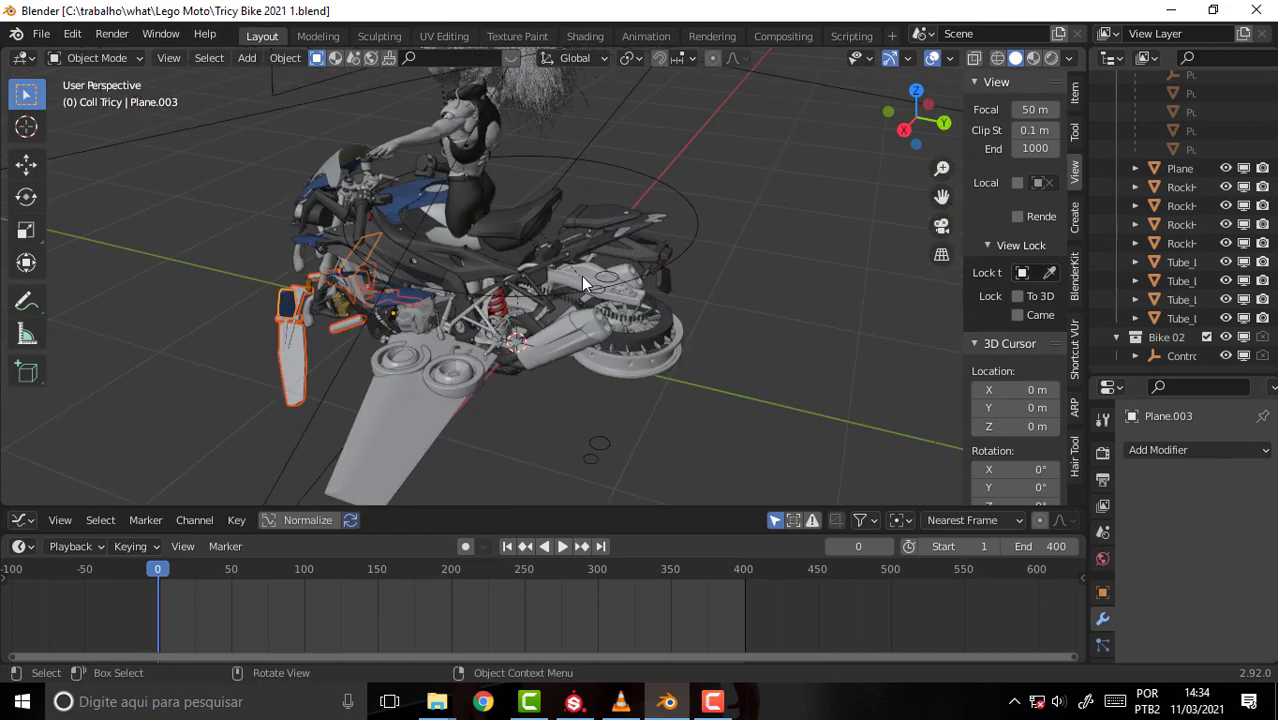
pyautogui.moveTo(581, 276)
pyautogui.mouseDown(button='middle')
pyautogui.moveTo(742, 365)
pyautogui.moveTo(787, 291)
pyautogui.moveTo(770, 288)
pyautogui.moveTo(750, 256)
pyautogui.moveTo(759, 249)
pyautogui.mouseUp(button='middle')
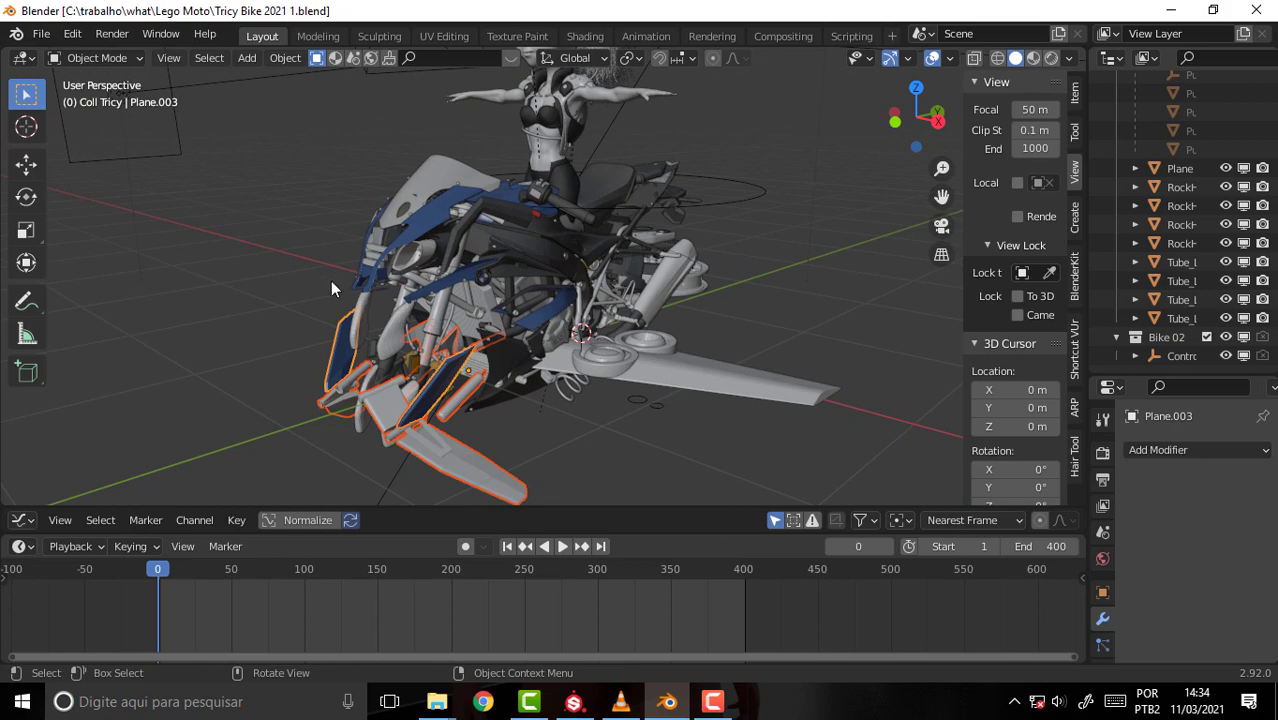
# - Zoom and orbit around the bike's front, then widen the outliner to show full object names
pyautogui.scroll(5, 461, 252)
pyautogui.moveTo(461, 252)
pyautogui.mouseDown(button='middle')
pyautogui.moveTo(497, 252)
pyautogui.moveTo(429, 261)
pyautogui.moveTo(379, 233)
pyautogui.moveTo(445, 225)
pyautogui.mouseUp(button='middle')
pyautogui.scroll(-4, 452, 235)
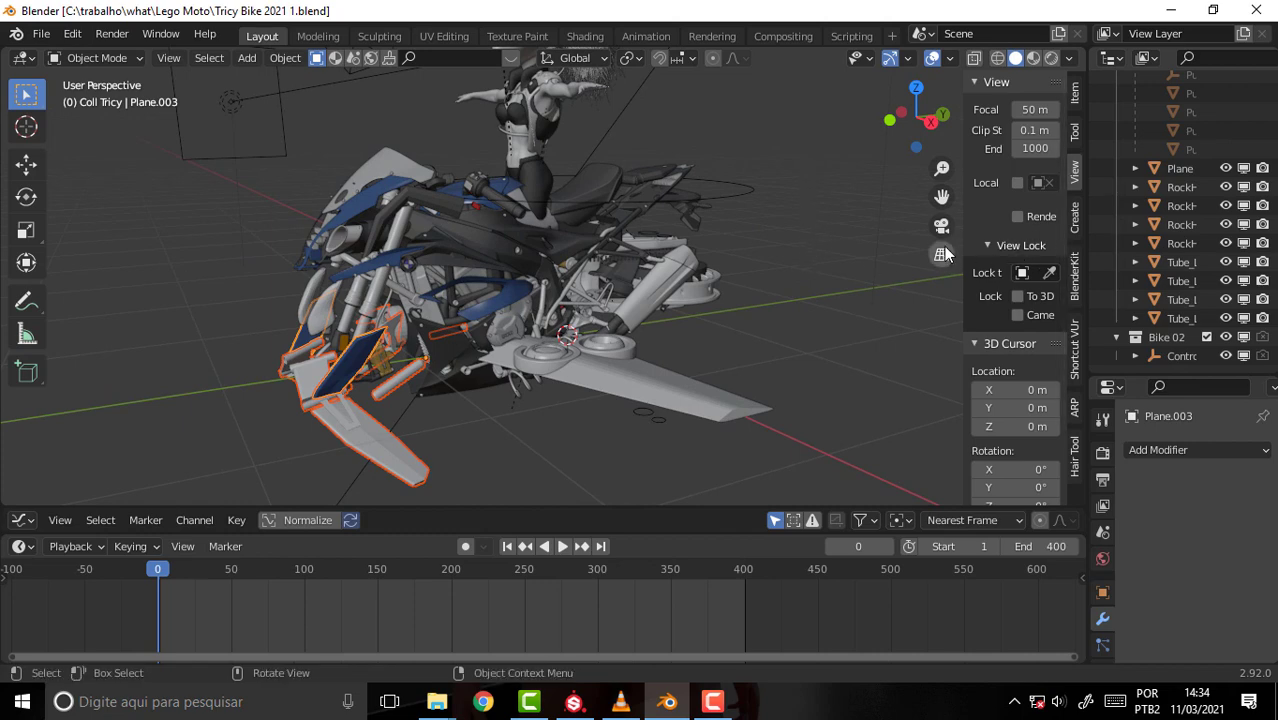
pyautogui.moveTo(961, 235); pyautogui.dragTo(1023, 193)
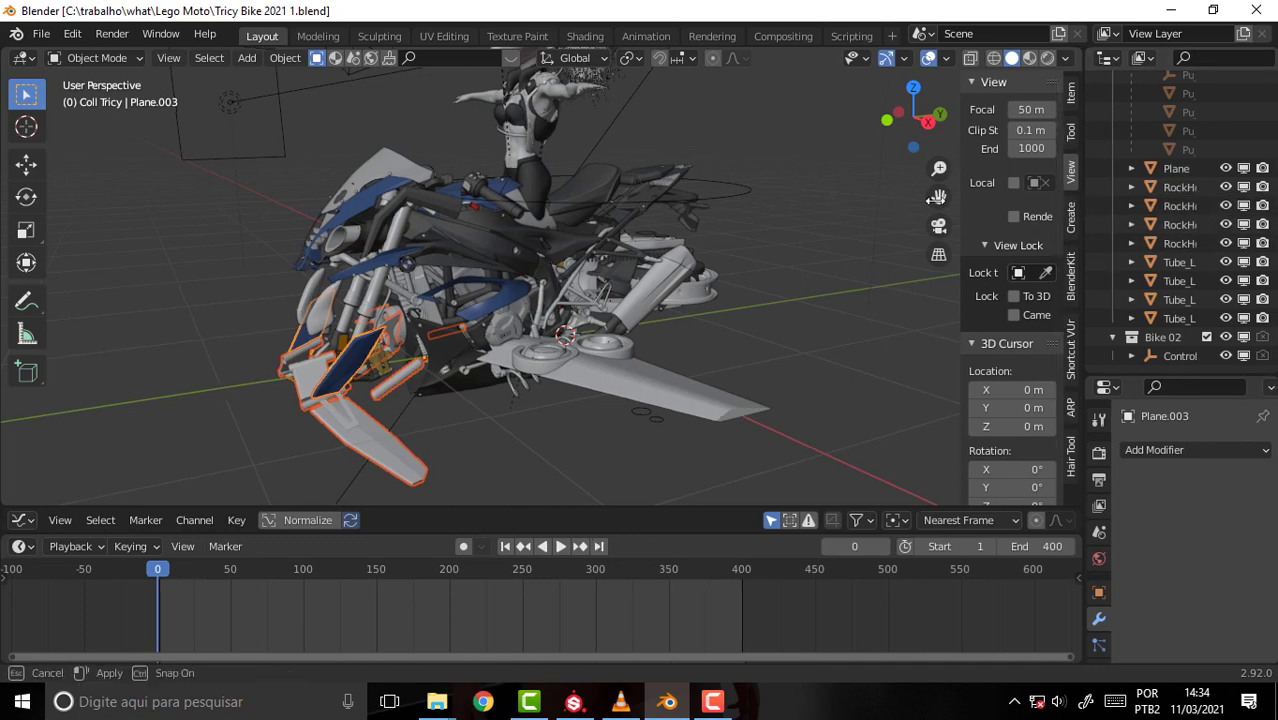
pyautogui.moveTo(1087, 205); pyautogui.dragTo(818, 205)
# - Hide the four Area lights, the Camera and the Coll Tricy rider collection in the outliner
pyautogui.click(1240, 58)
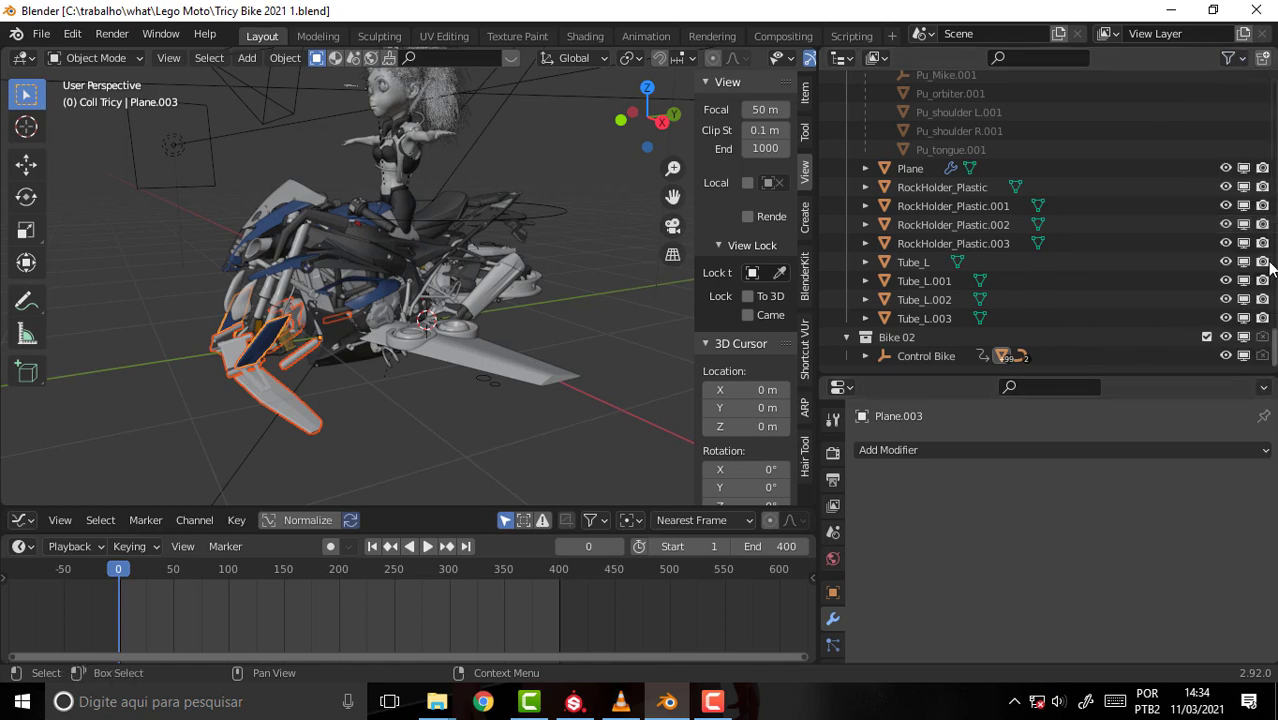
pyautogui.scroll(10, 1040, 220)
pyautogui.scroll(5, 1040, 220)
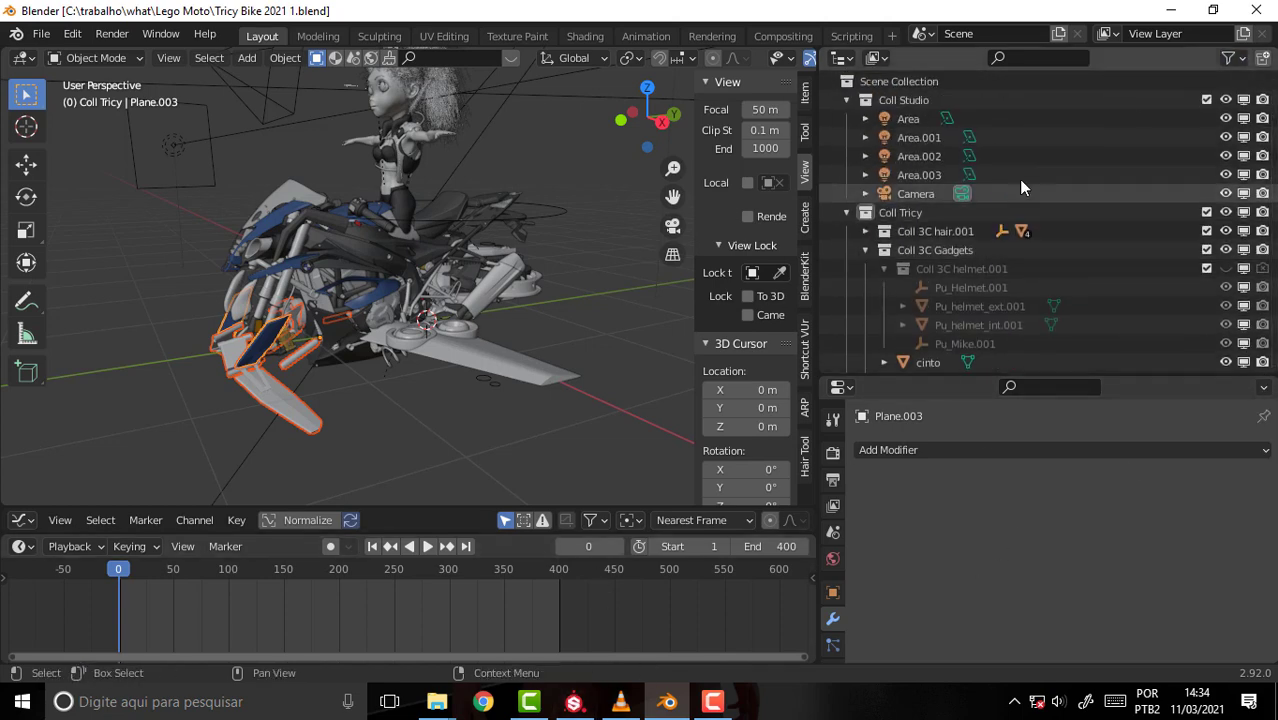
pyautogui.moveTo(1225, 120); pyautogui.dragTo(1225, 175)
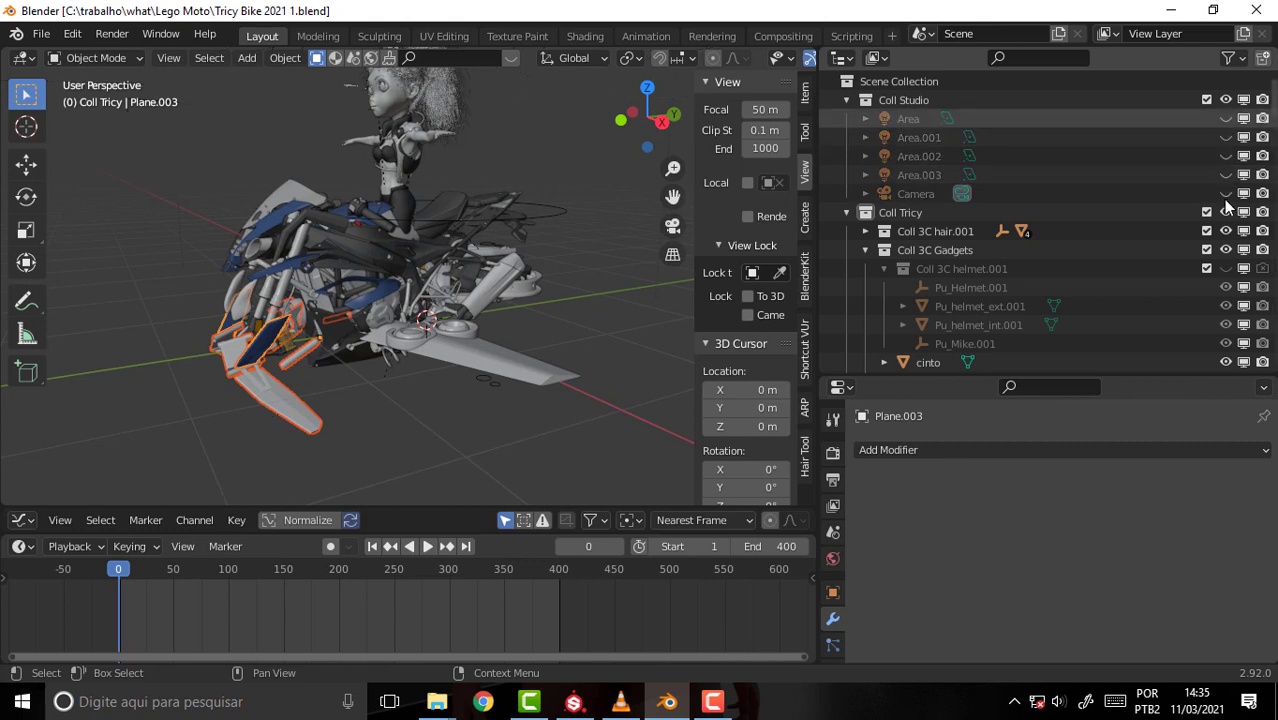
pyautogui.click(1226, 193)
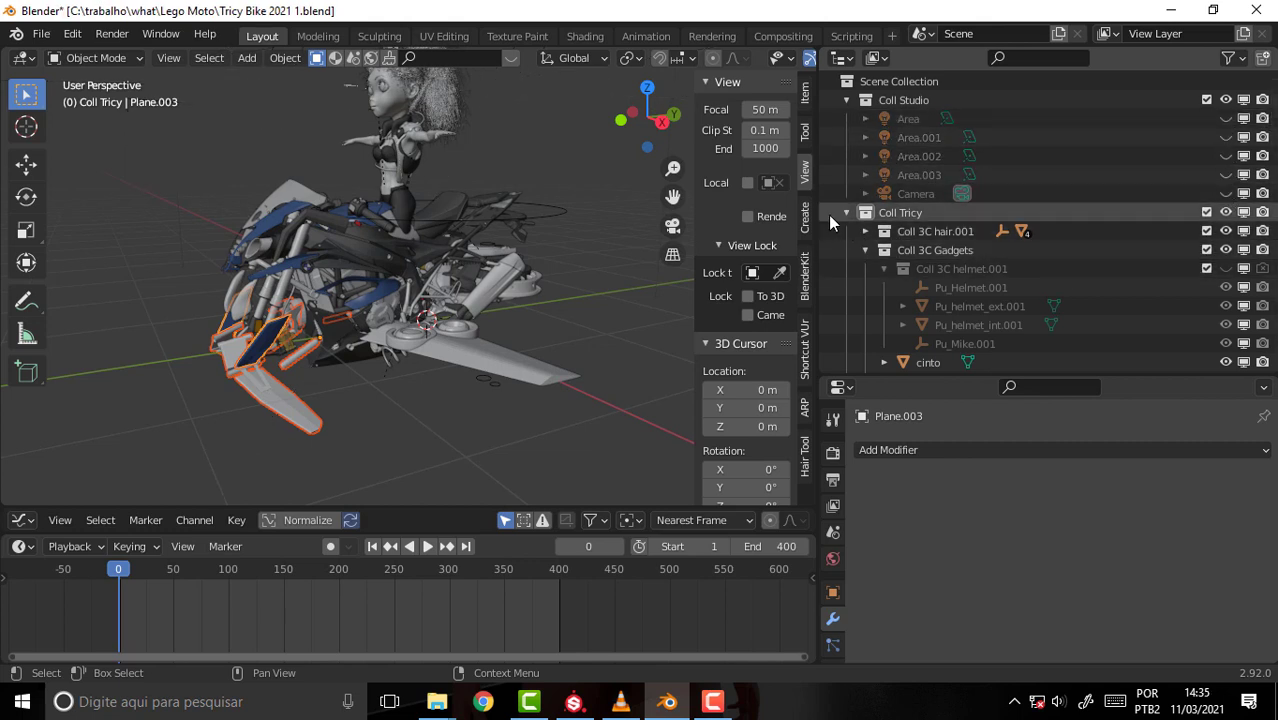
pyautogui.click(1226, 213)
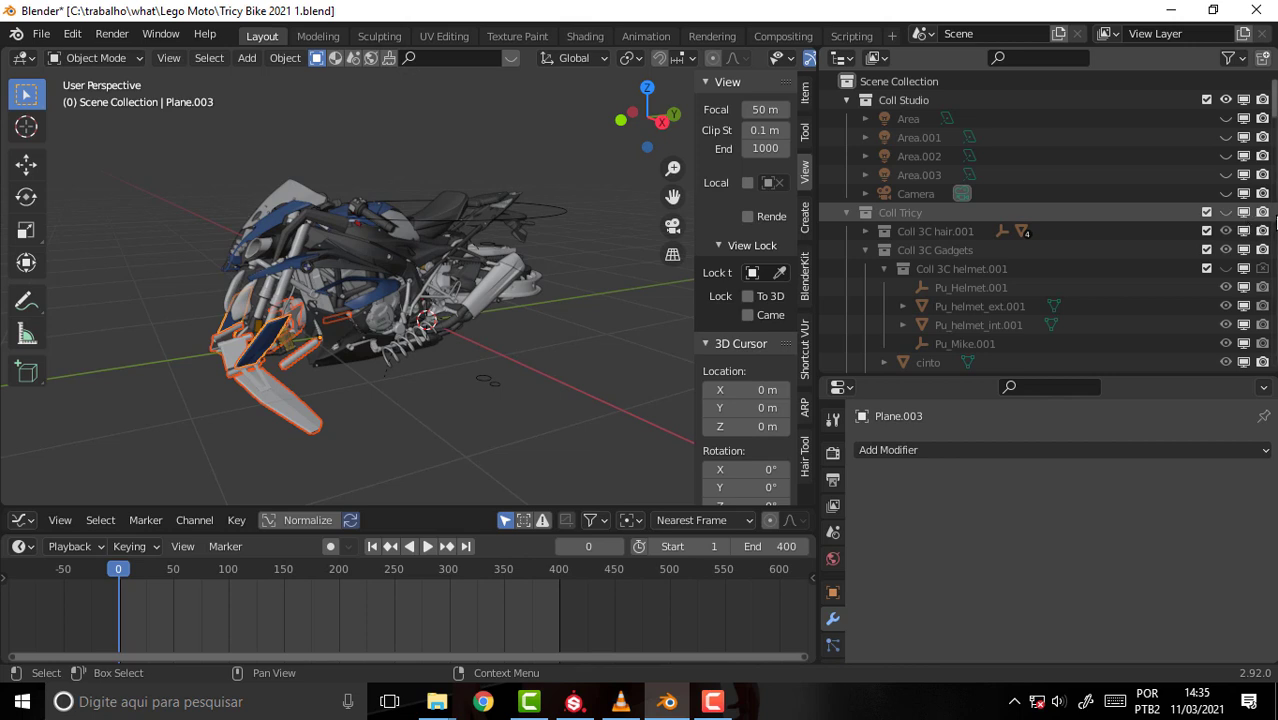
pyautogui.click(1261, 213)
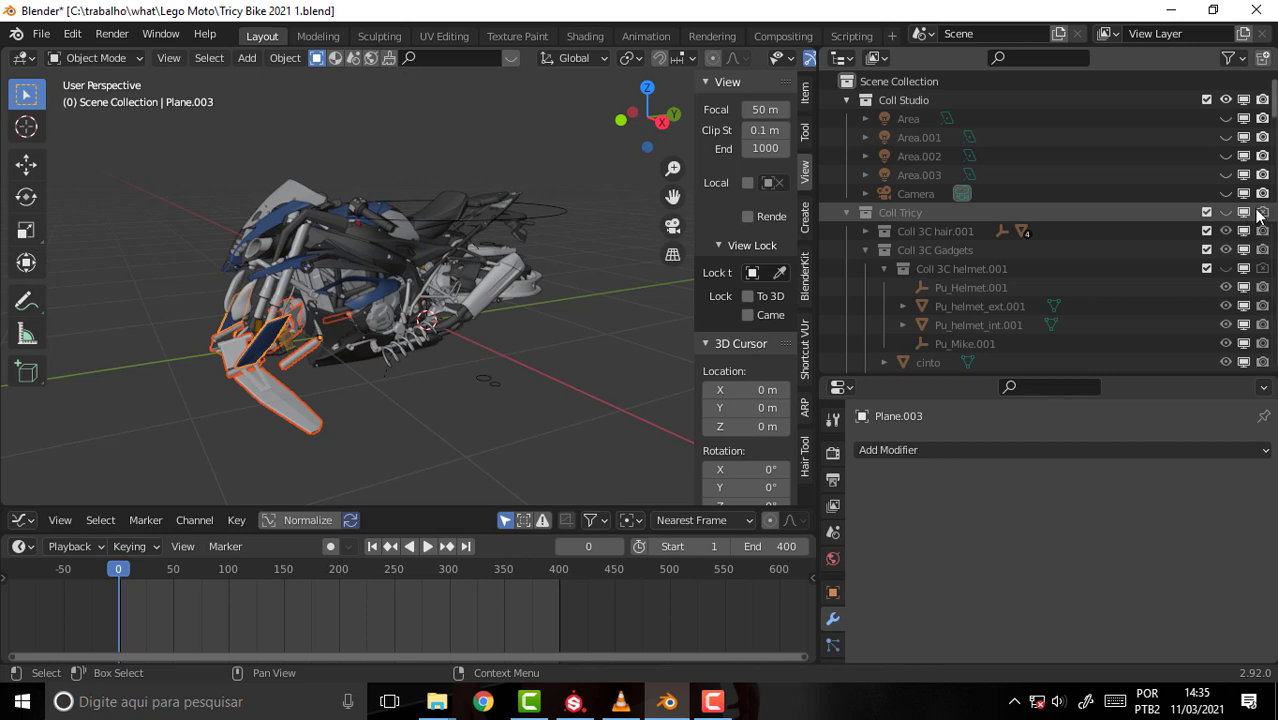
# - Collapse the collections, hide and unrender Coll Studio, make Bike 02 active, and widen the view
pyautogui.click(846, 100)
pyautogui.click(848, 118)
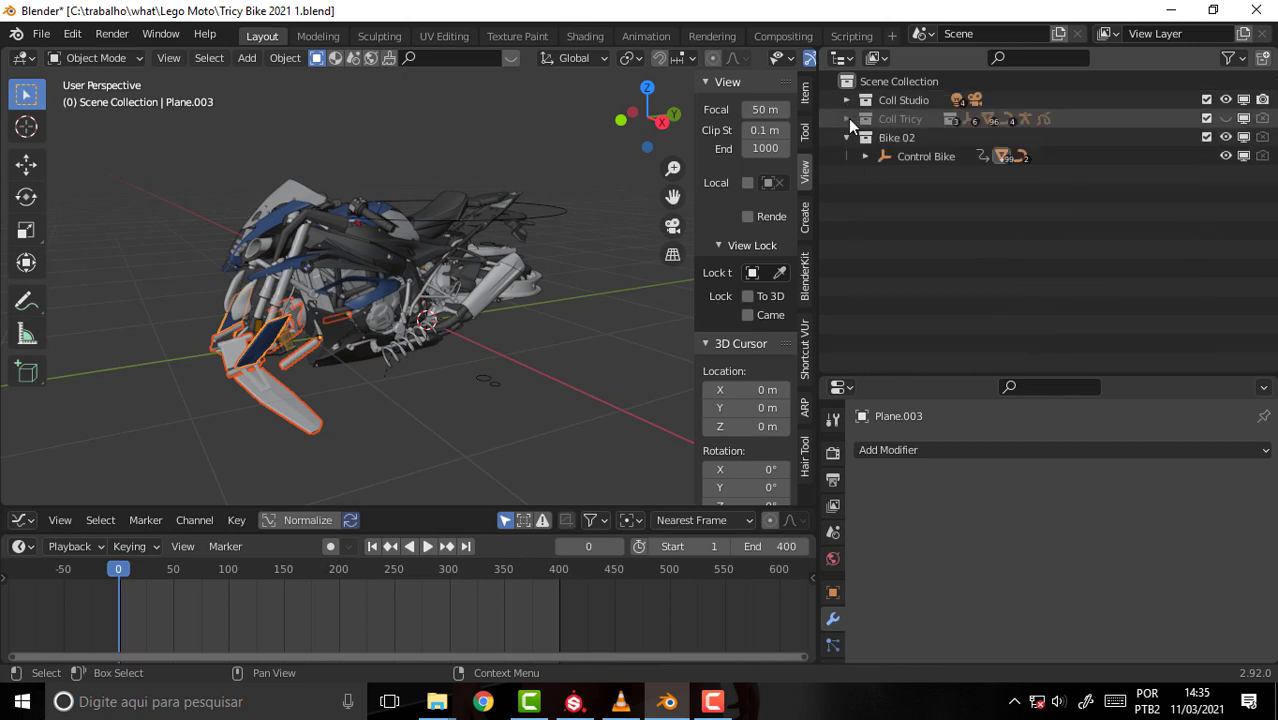
pyautogui.click(1226, 100)
pyautogui.click(1262, 100)
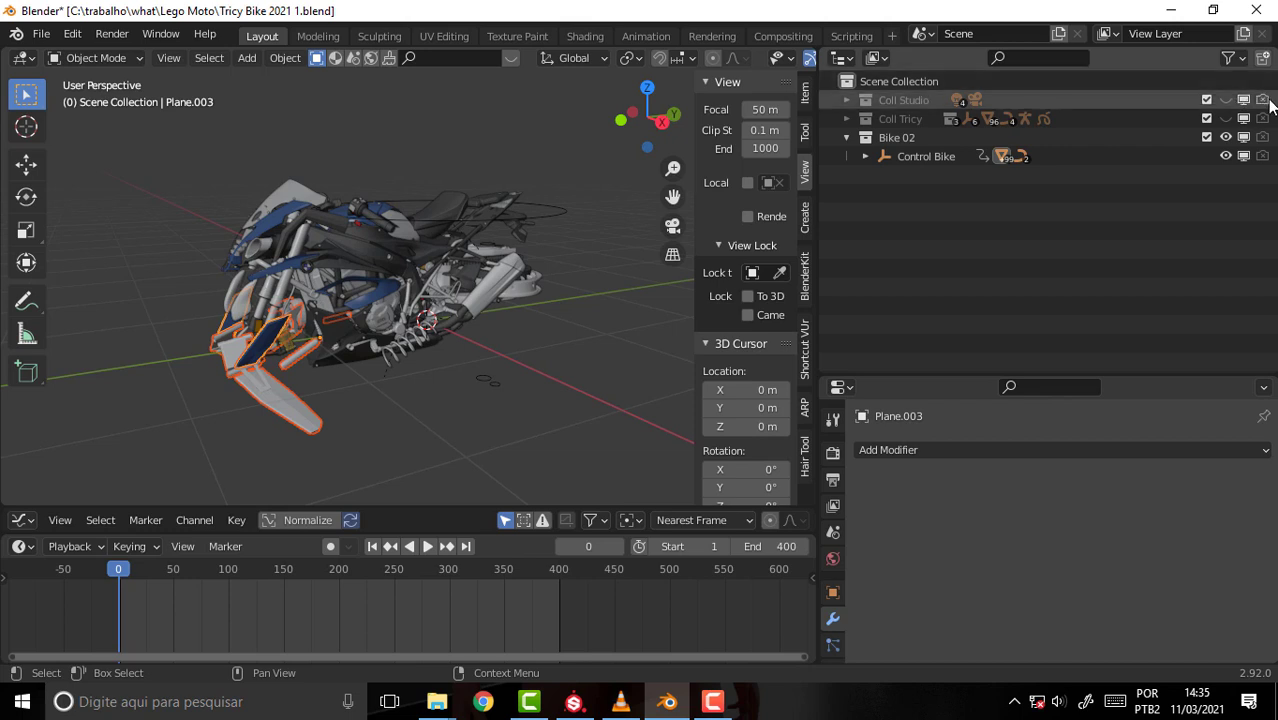
pyautogui.click(905, 138)
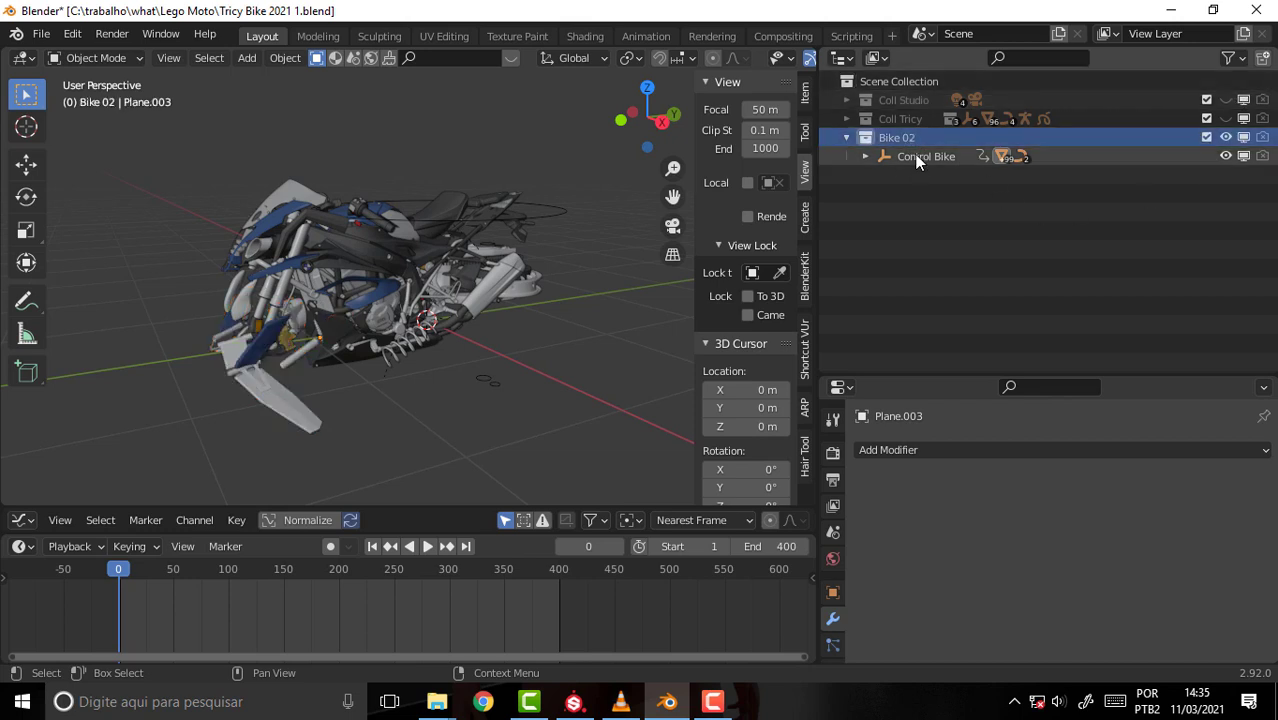
pyautogui.click(918, 157)
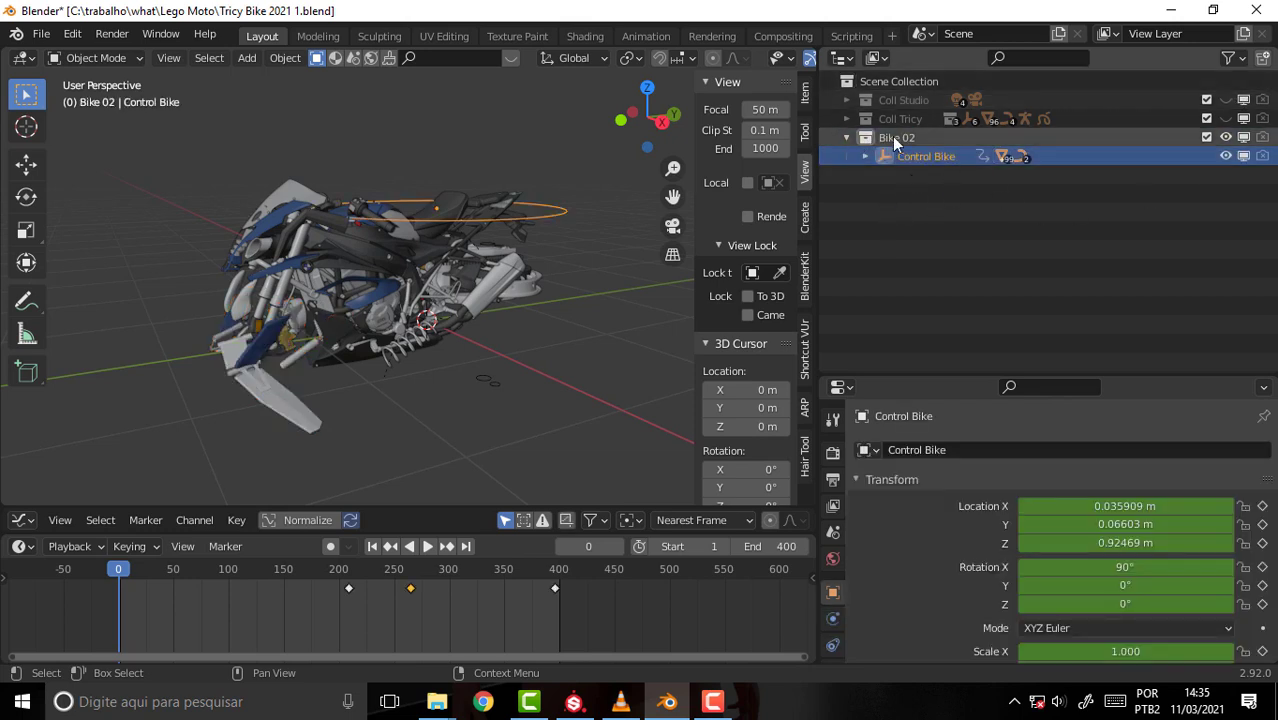
pyautogui.click(892, 137)
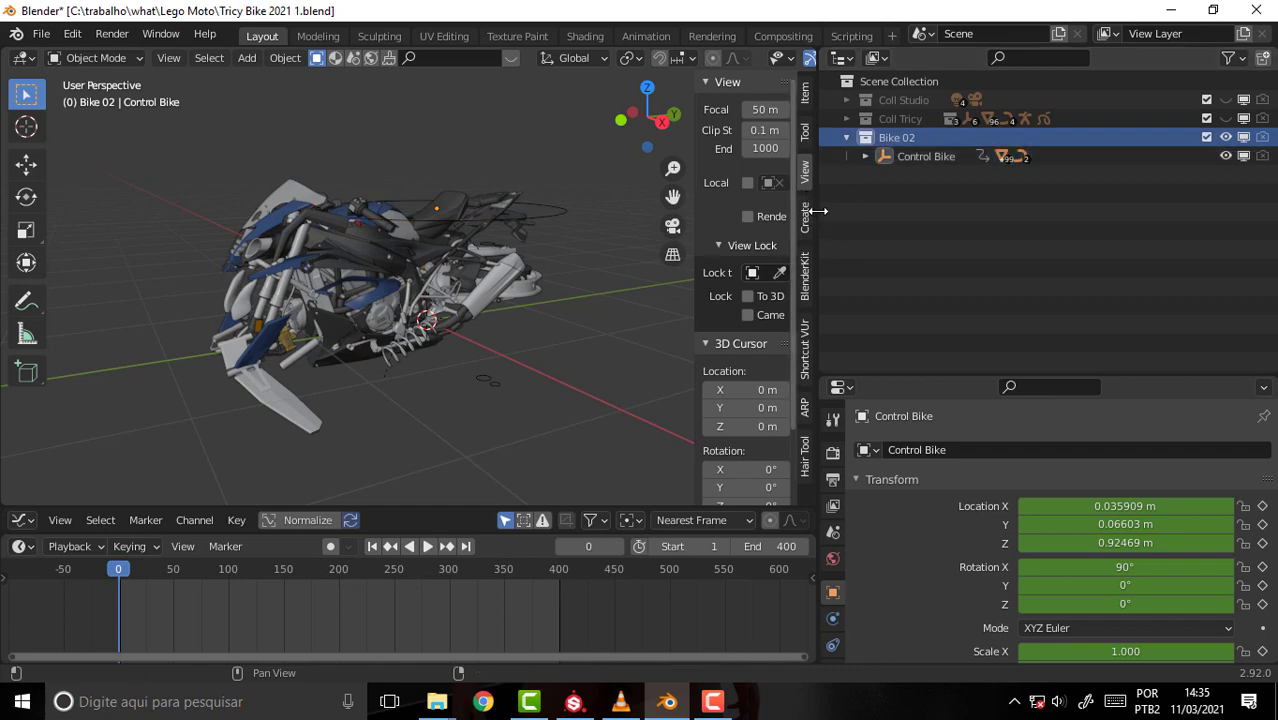
pyautogui.moveTo(818, 211); pyautogui.dragTo(1103, 211)
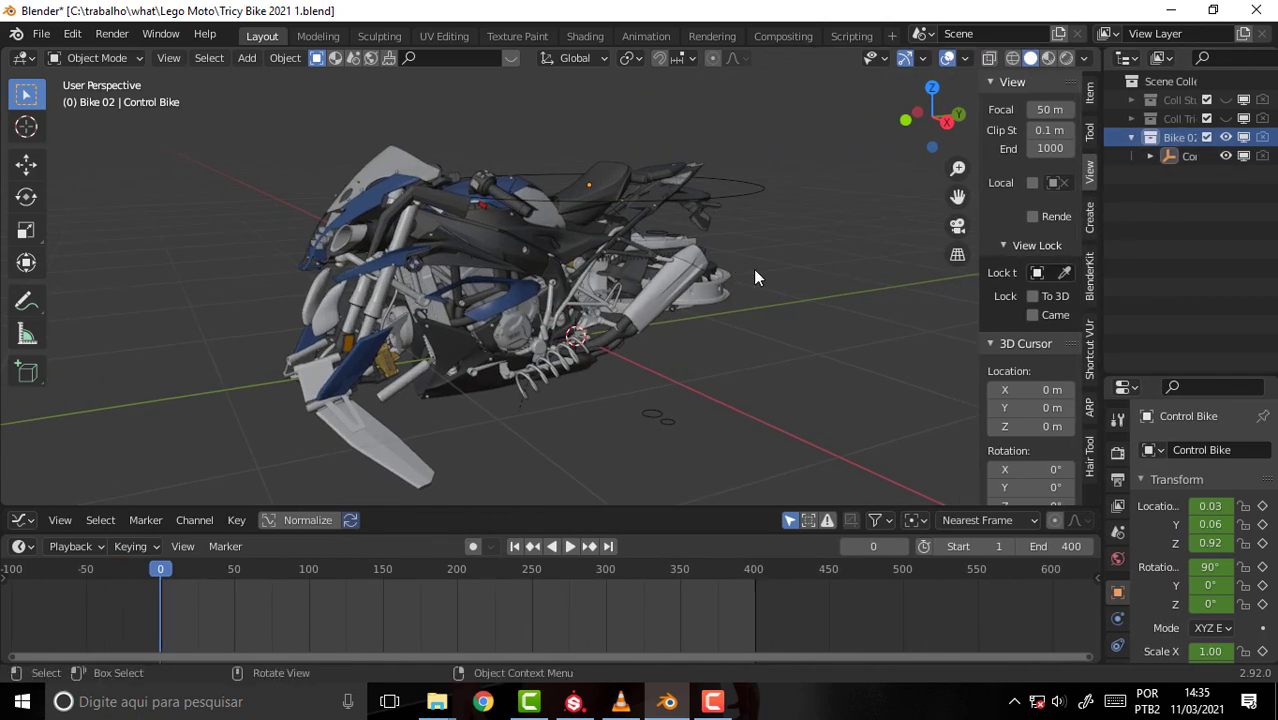
pyautogui.moveTo(755, 277)
pyautogui.mouseDown(button='middle')
pyautogui.moveTo(879, 257)
pyautogui.moveTo(770, 271)
pyautogui.moveTo(799, 251)
pyautogui.moveTo(762, 277)
pyautogui.moveTo(767, 251)
pyautogui.mouseUp(button='middle')
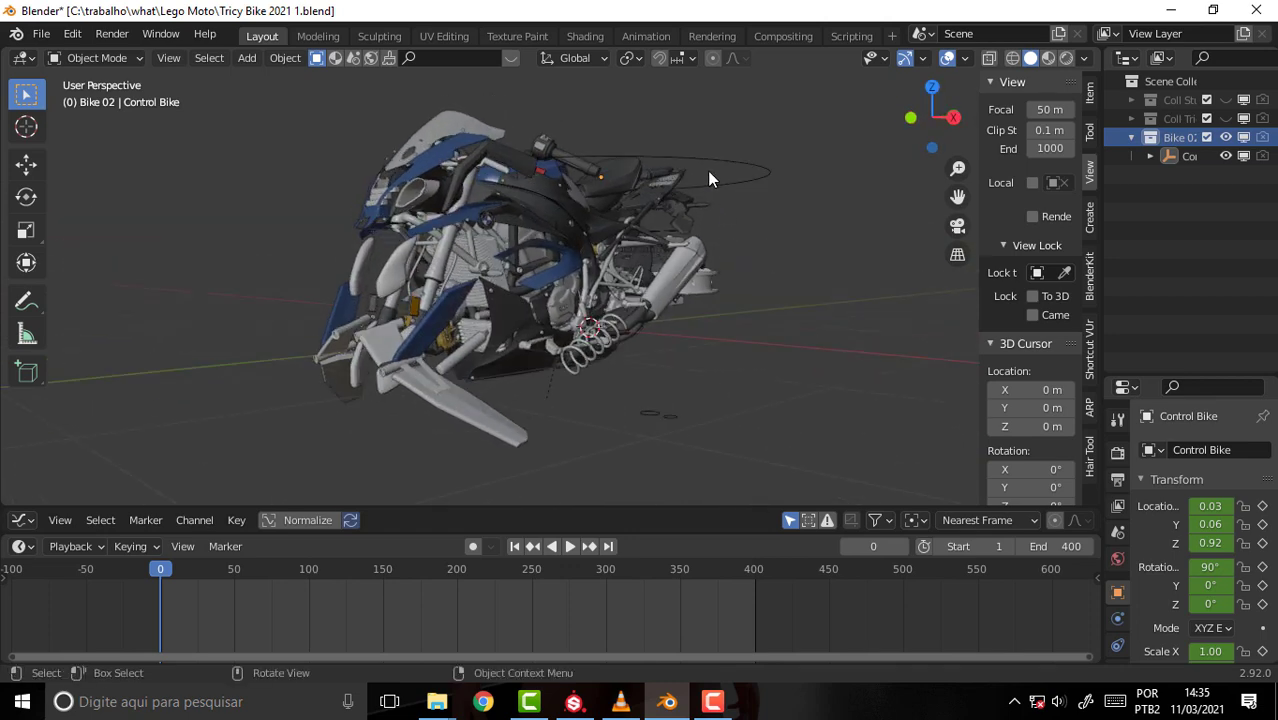
# - In the UV Editing workspace, display and centre the Legomoto adesivos.jpg image in the image editor
pyautogui.click(445, 37)
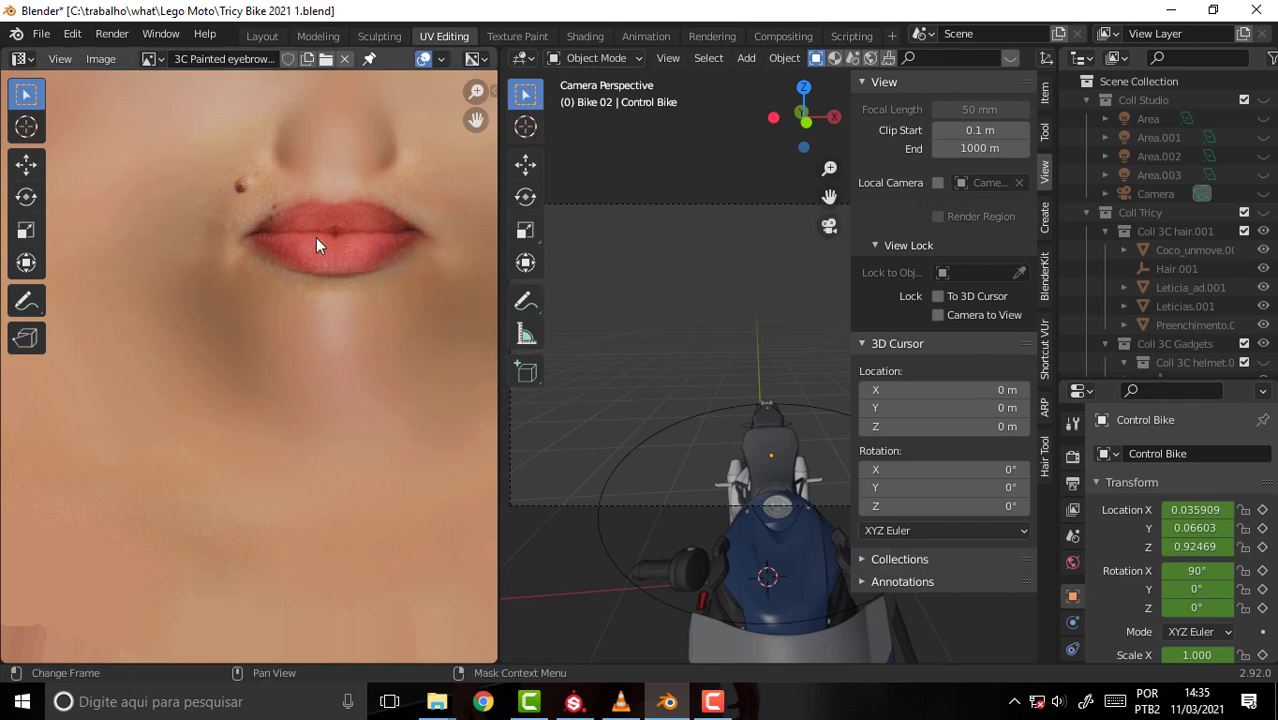
pyautogui.scroll(-5, 317, 197)
pyautogui.scroll(-3, 317, 197)
pyautogui.scroll(-3, 319, 196)
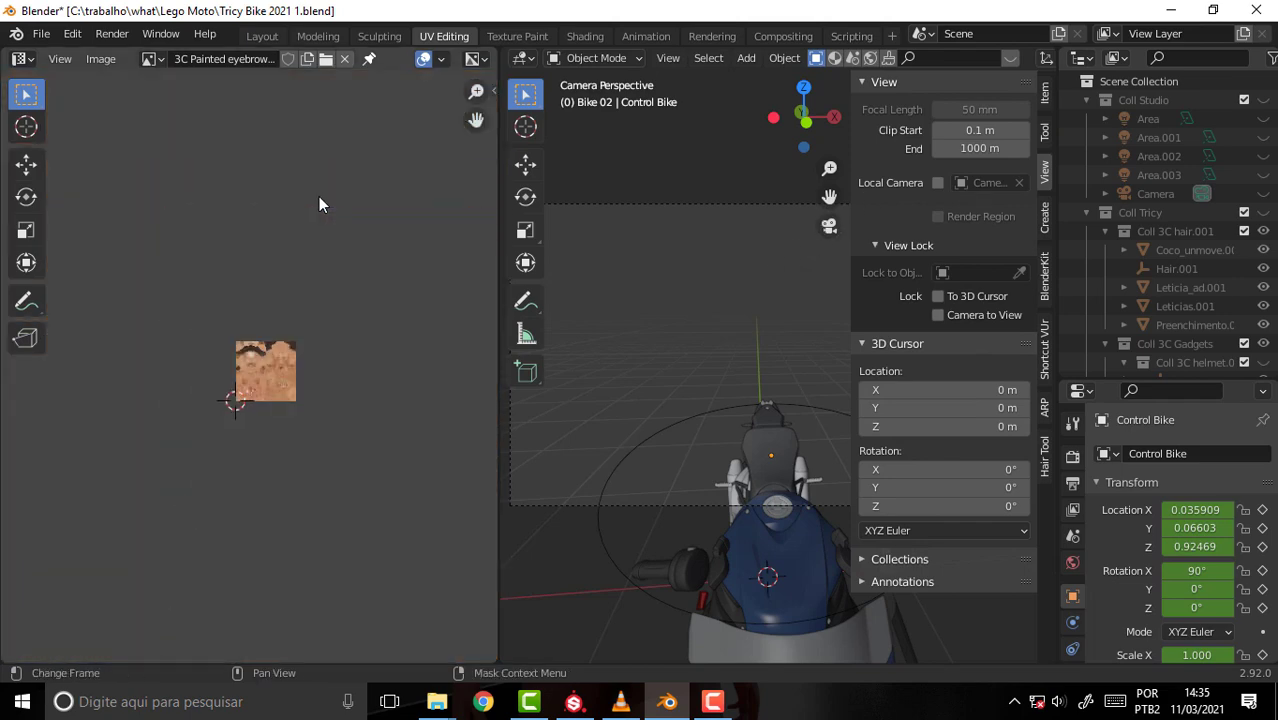
pyautogui.scroll(4, 319, 196)
pyautogui.moveTo(498, 121)
pyautogui.mouseDown()
pyautogui.moveTo(706, 121)
pyautogui.moveTo(614, 121)
pyautogui.mouseUp()
pyautogui.click(600, 62)
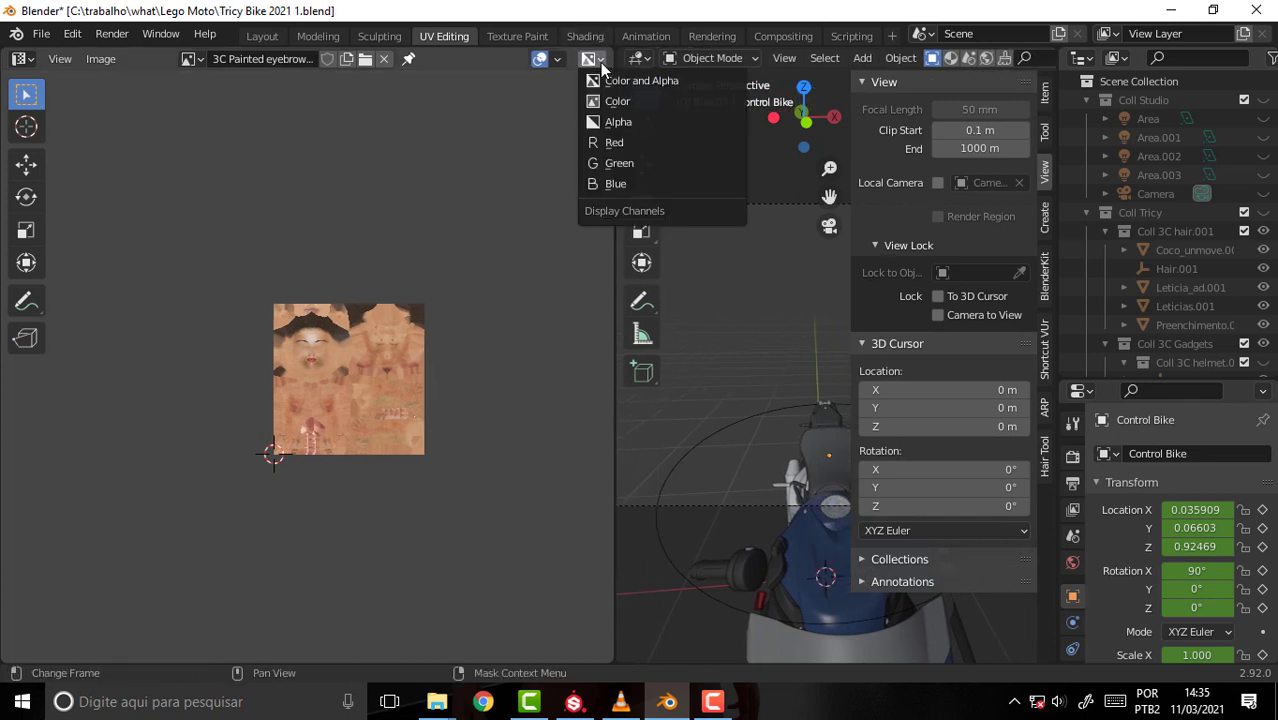
pyautogui.click(193, 59)
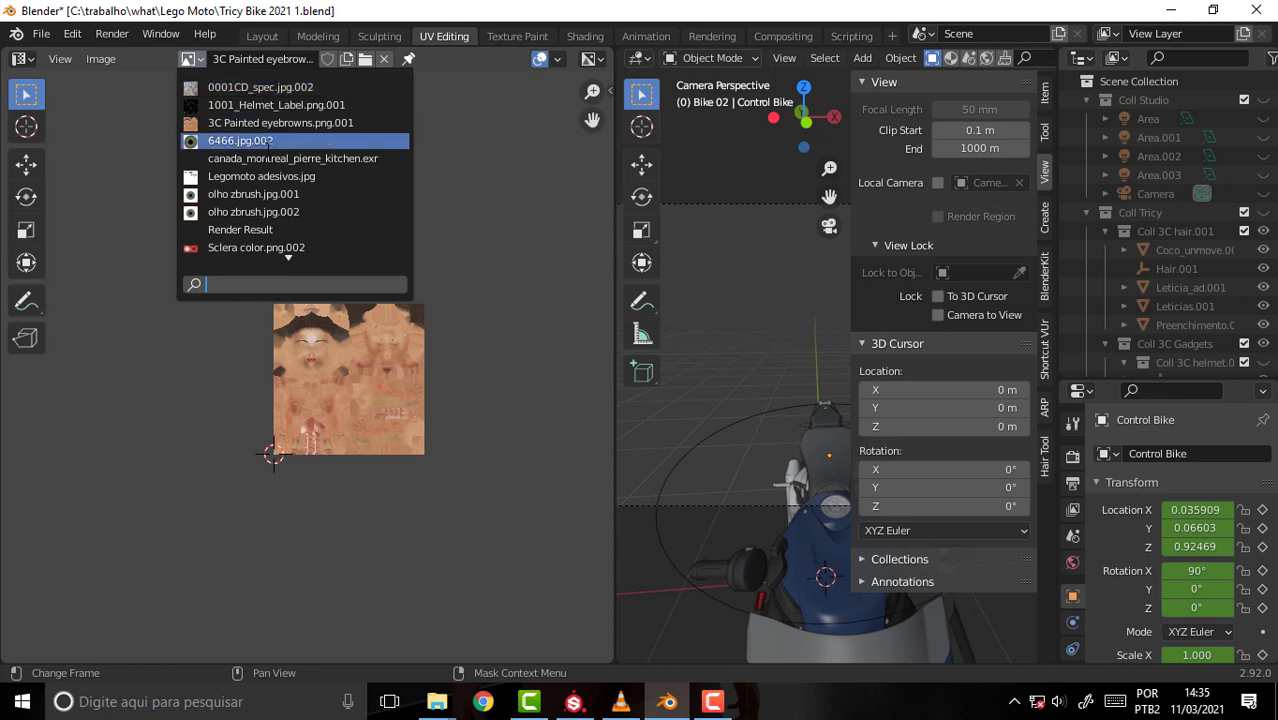
pyautogui.click(425, 183)
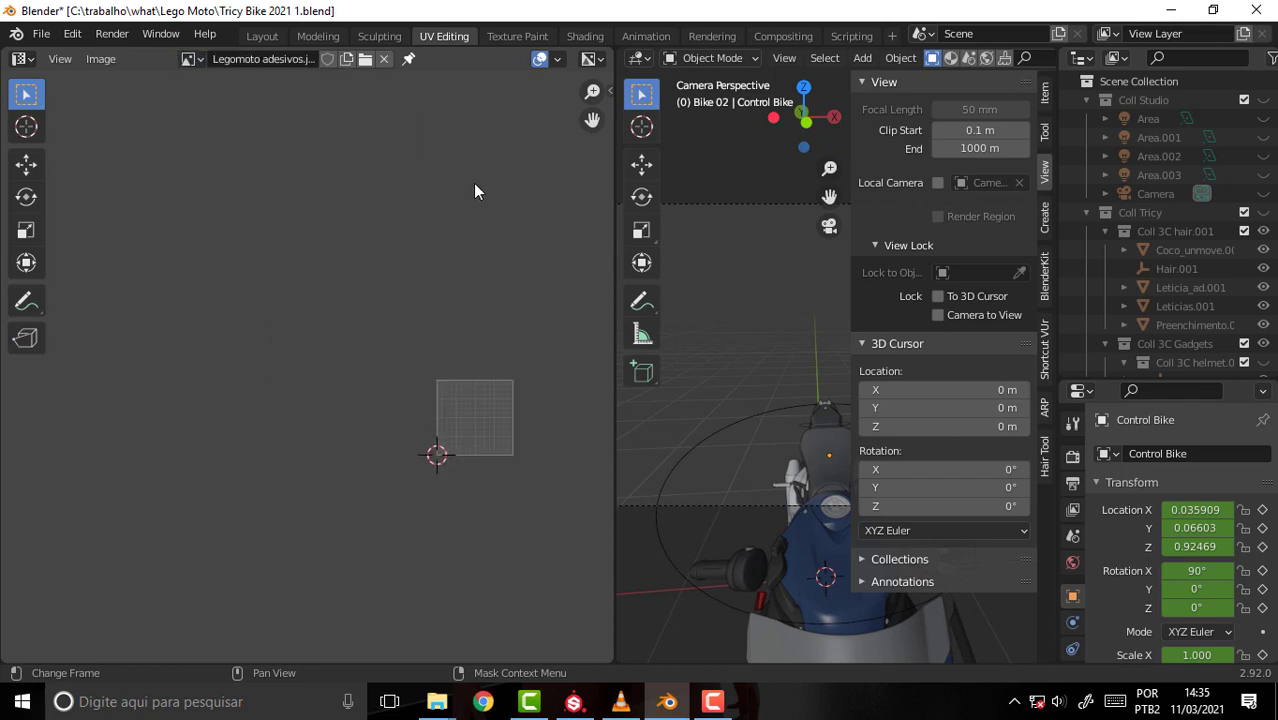
pyautogui.moveTo(468, 180)
pyautogui.mouseDown(button='middle')
pyautogui.moveTo(204, 171)
pyautogui.moveTo(375, 236)
pyautogui.mouseUp(button='middle')
pyautogui.scroll(6, 375, 235)
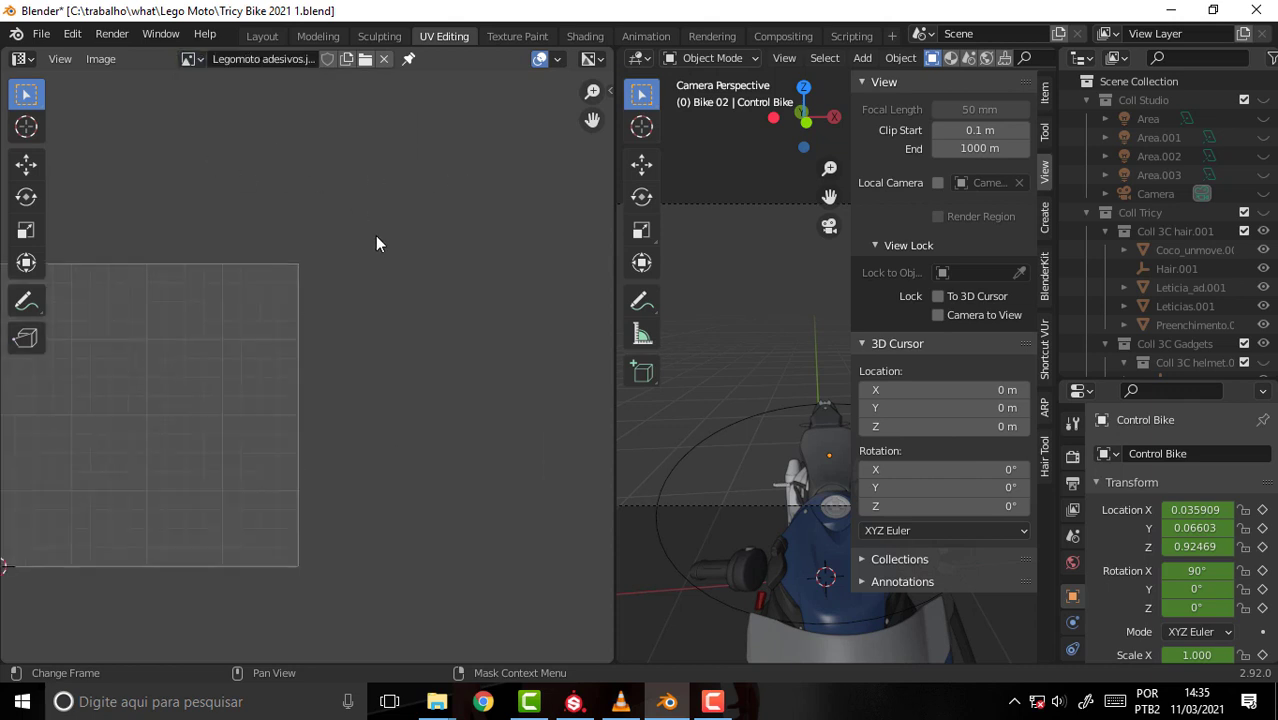
pyautogui.moveTo(271, 171)
pyautogui.mouseDown(button='middle')
pyautogui.moveTo(427, 113)
pyautogui.moveTo(373, 98)
pyautogui.mouseUp(button='middle')
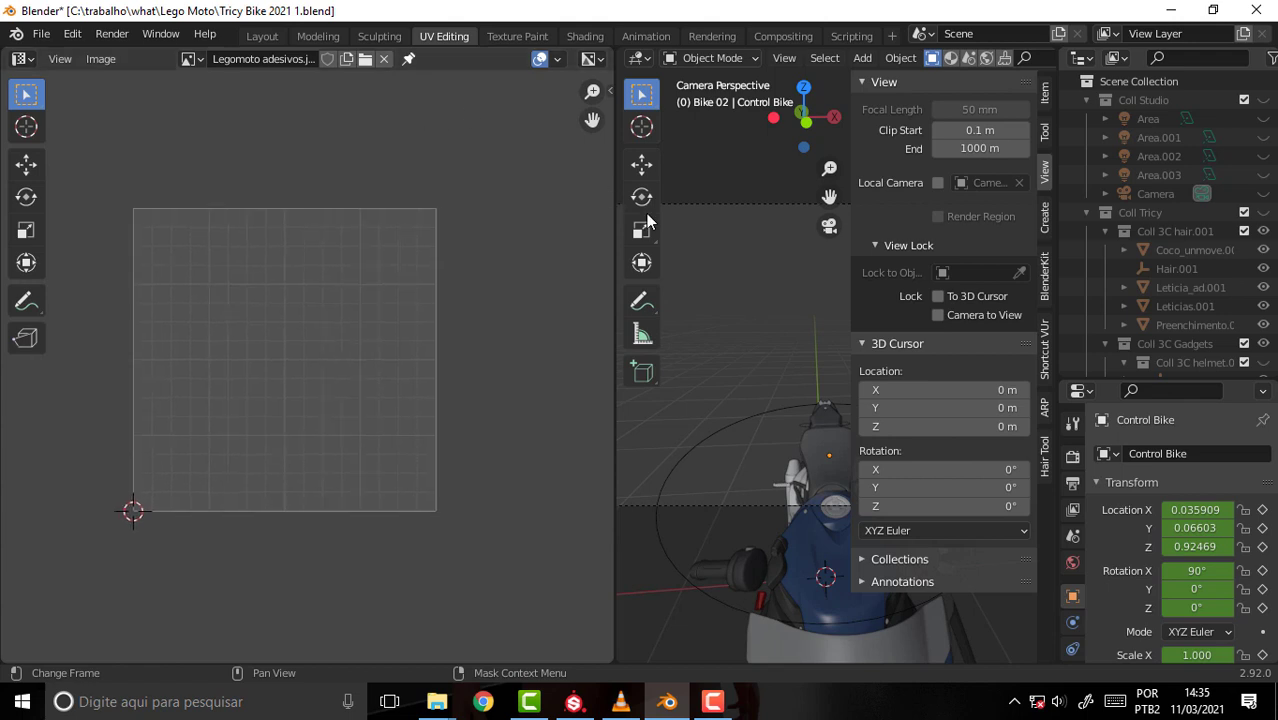
# - Hide the 3D view's side panel and frame the whole bike from the front
pyautogui.press('n')
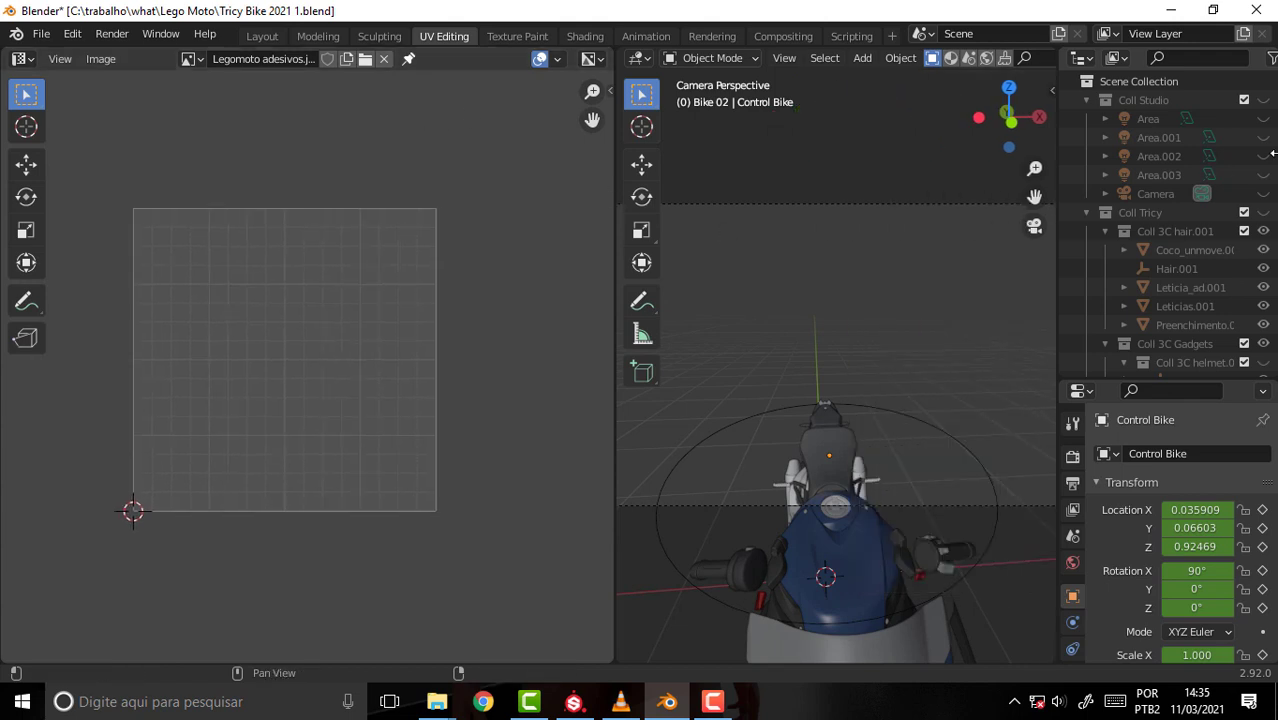
pyautogui.moveTo(838, 204)
pyautogui.mouseDown(button='middle')
pyautogui.moveTo(760, 212)
pyautogui.moveTo(798, 196)
pyautogui.mouseUp(button='middle')
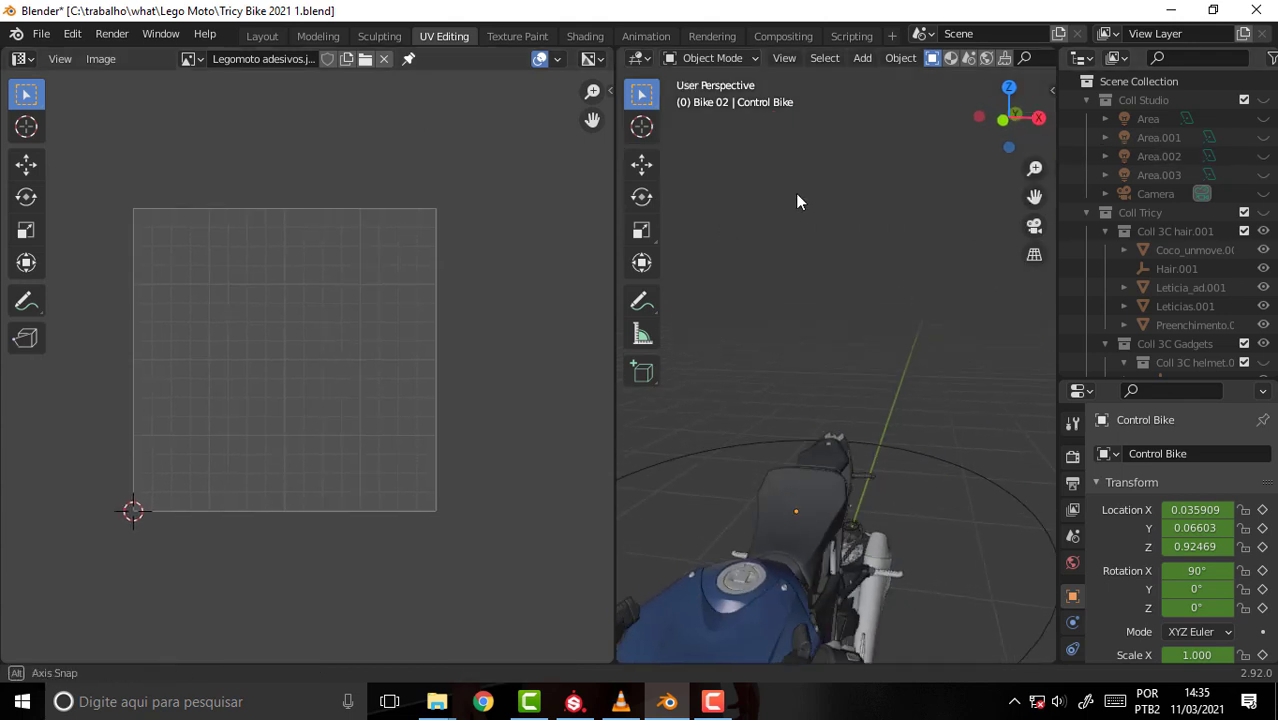
pyautogui.moveTo(1034, 196); pyautogui.dragTo(1030, 150)
pyautogui.scroll(-3, 955, 251)
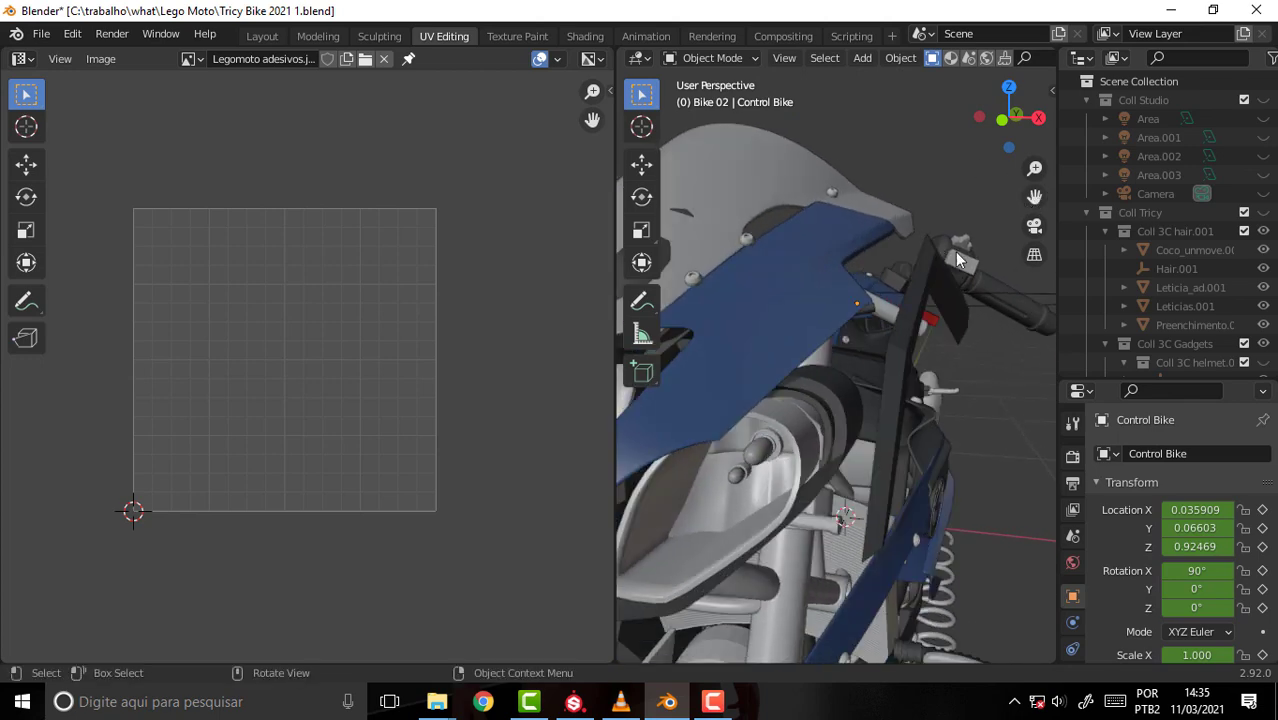
pyautogui.scroll(-3, 967, 248)
pyautogui.moveTo(980, 205); pyautogui.dragTo(1005, 225, button='middle')
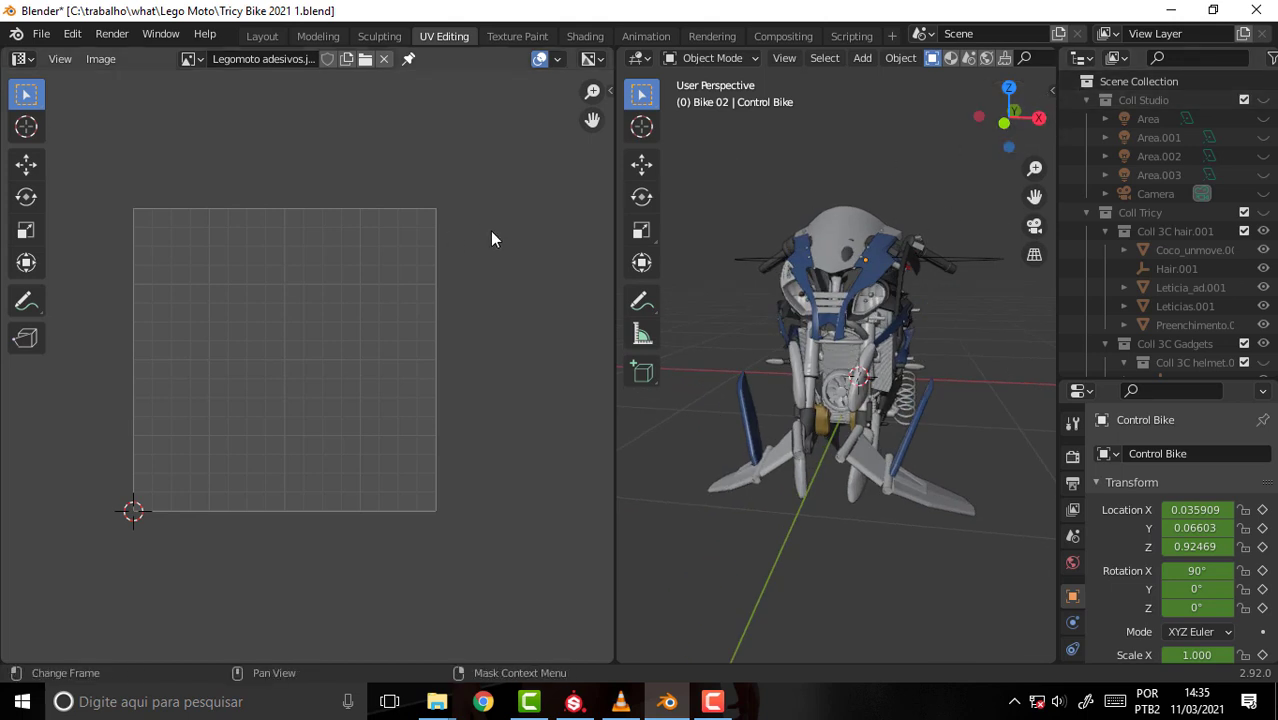
# - Expand the 3D viewport to nearly the full window width
pyautogui.moveTo(613, 191); pyautogui.dragTo(364, 192)
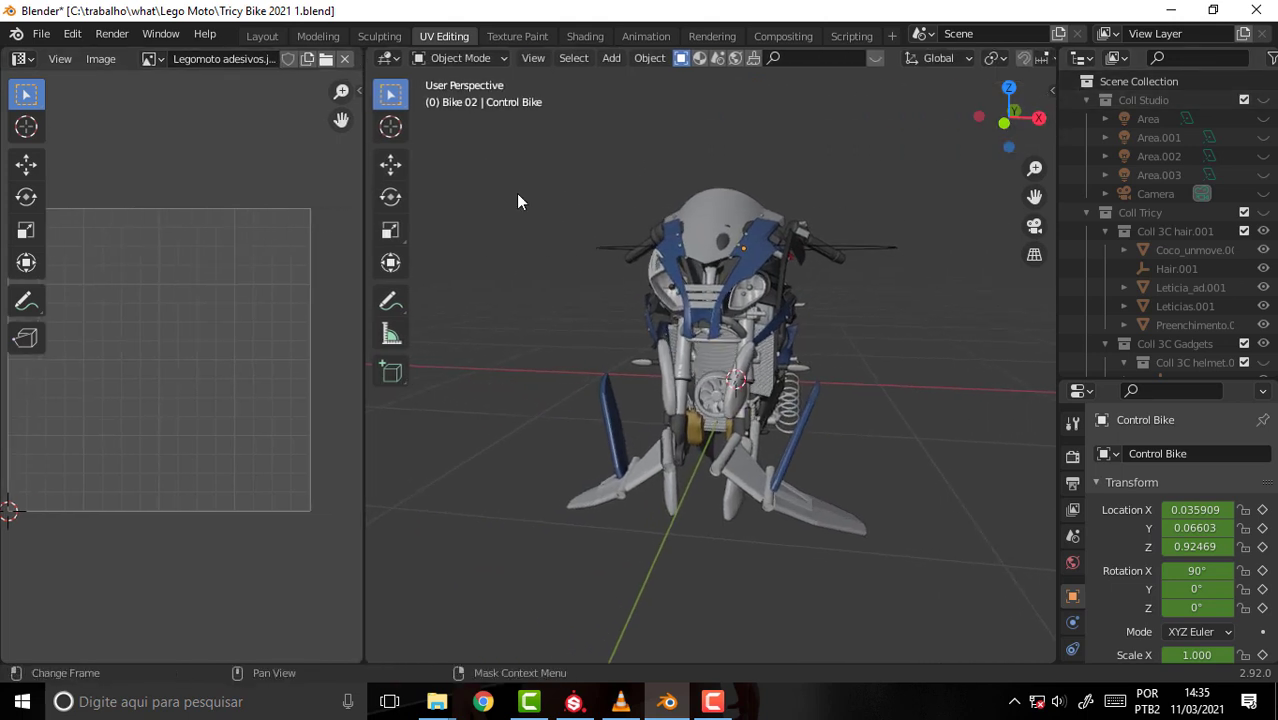
pyautogui.click(1050, 90)
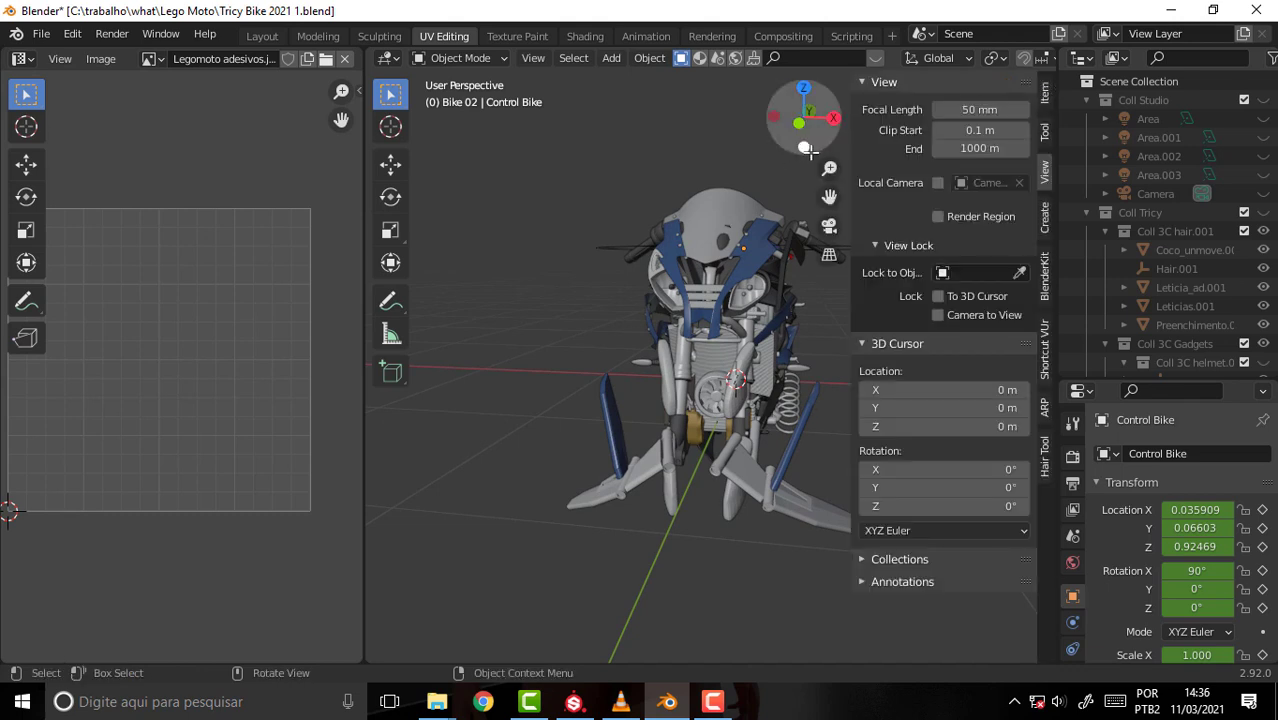
pyautogui.moveTo(853, 160); pyautogui.dragTo(1088, 122)
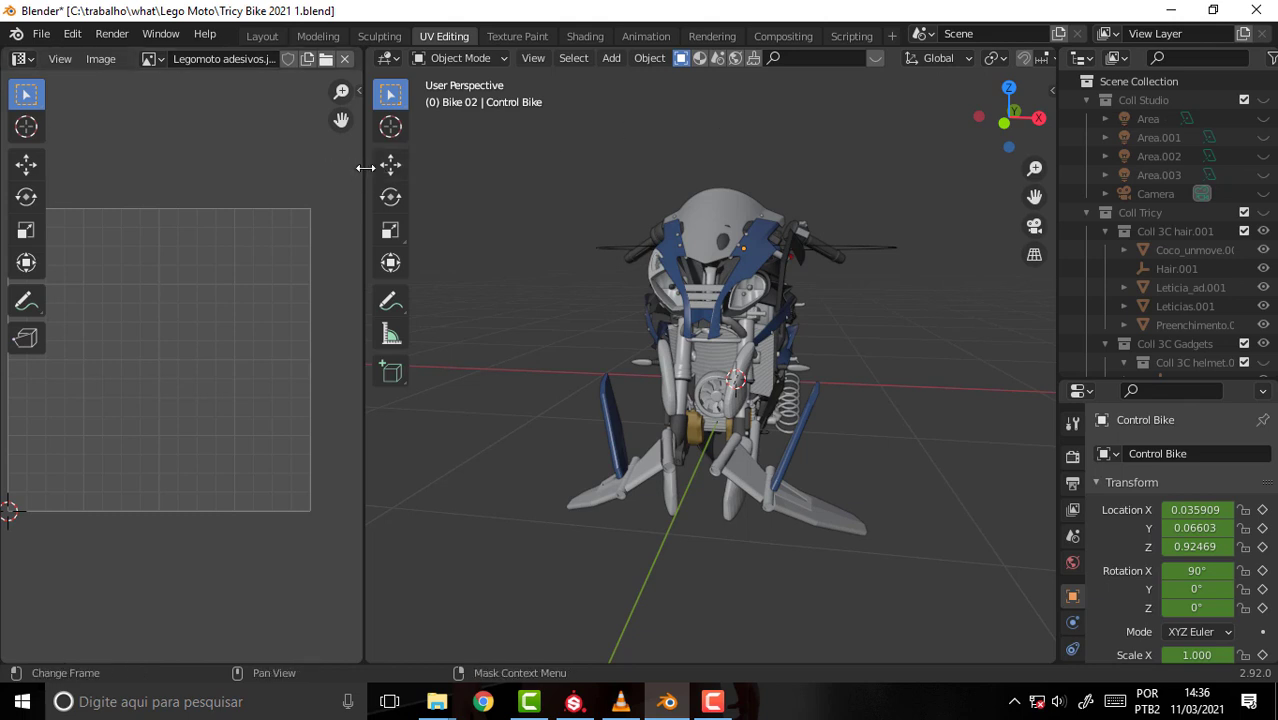
pyautogui.moveTo(365, 167); pyautogui.dragTo(5, 176)
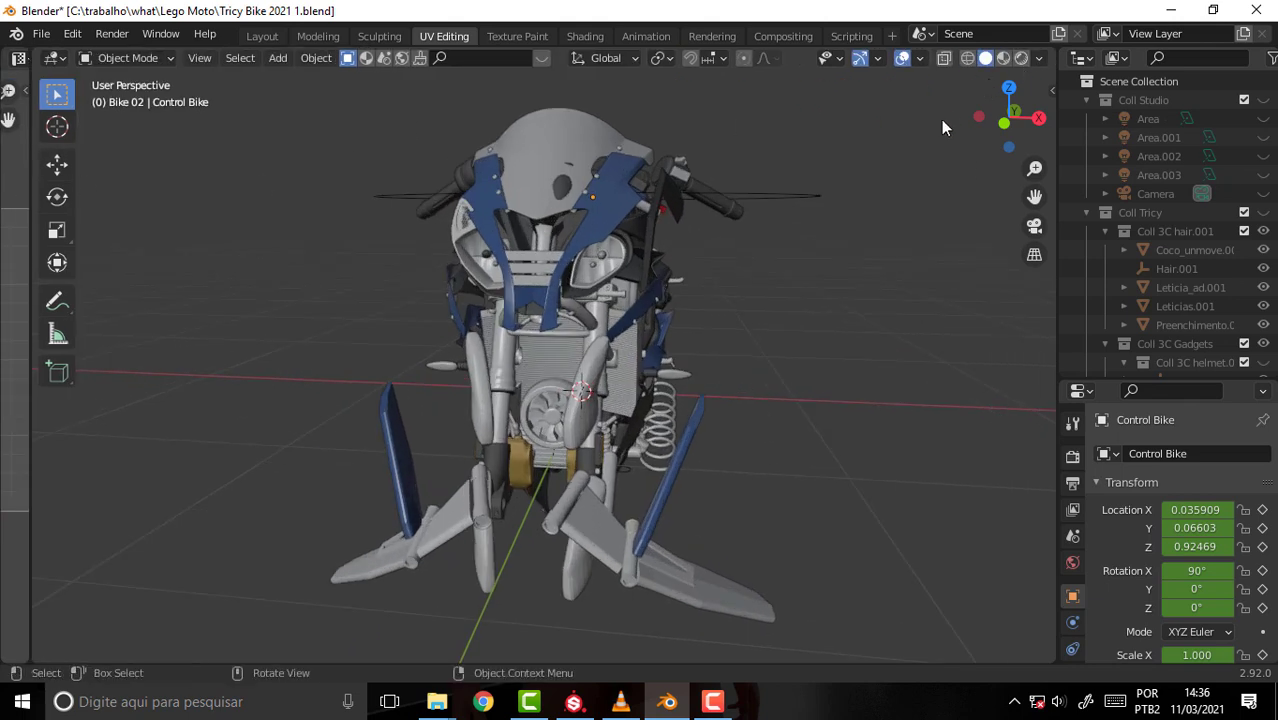
# - Turn on X-Ray and try solid and rendered shading from the Z shading pie
pyautogui.click(945, 59)
pyautogui.moveTo(922, 176)
pyautogui.mouseDown(button='middle')
pyautogui.moveTo(833, 168)
pyautogui.moveTo(844, 168)
pyautogui.mouseUp(button='middle')
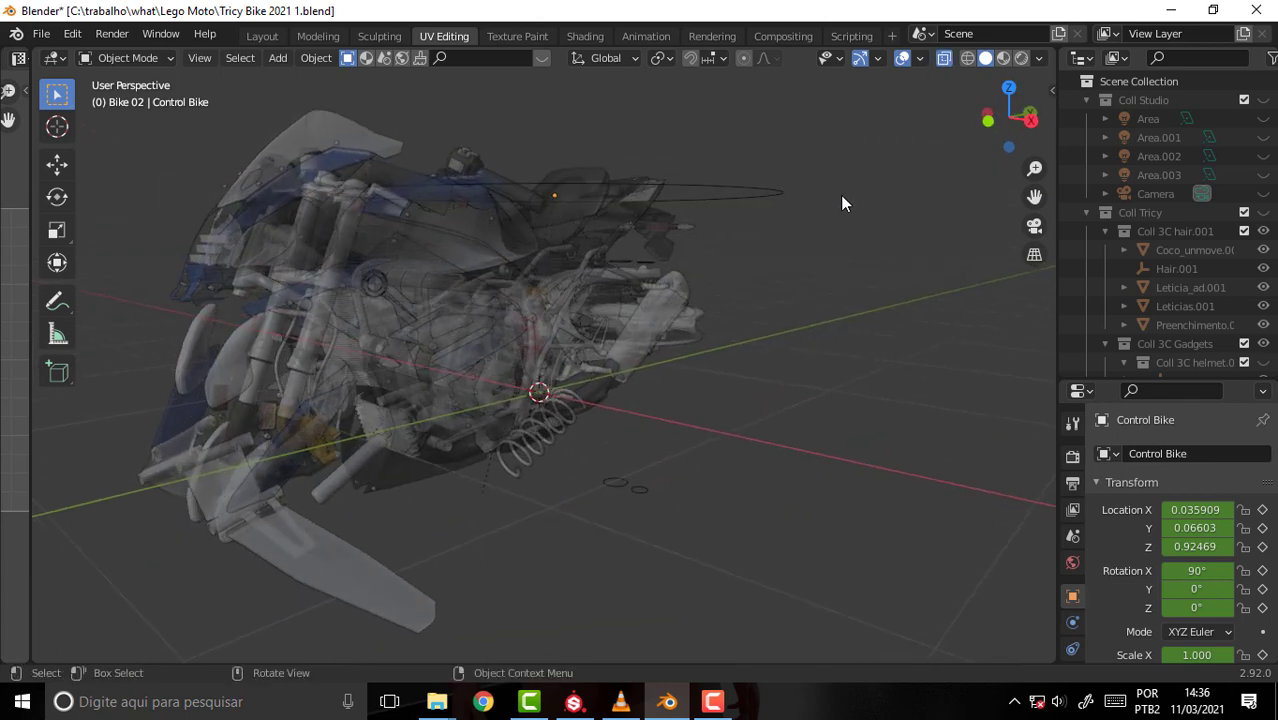
pyautogui.press('z')
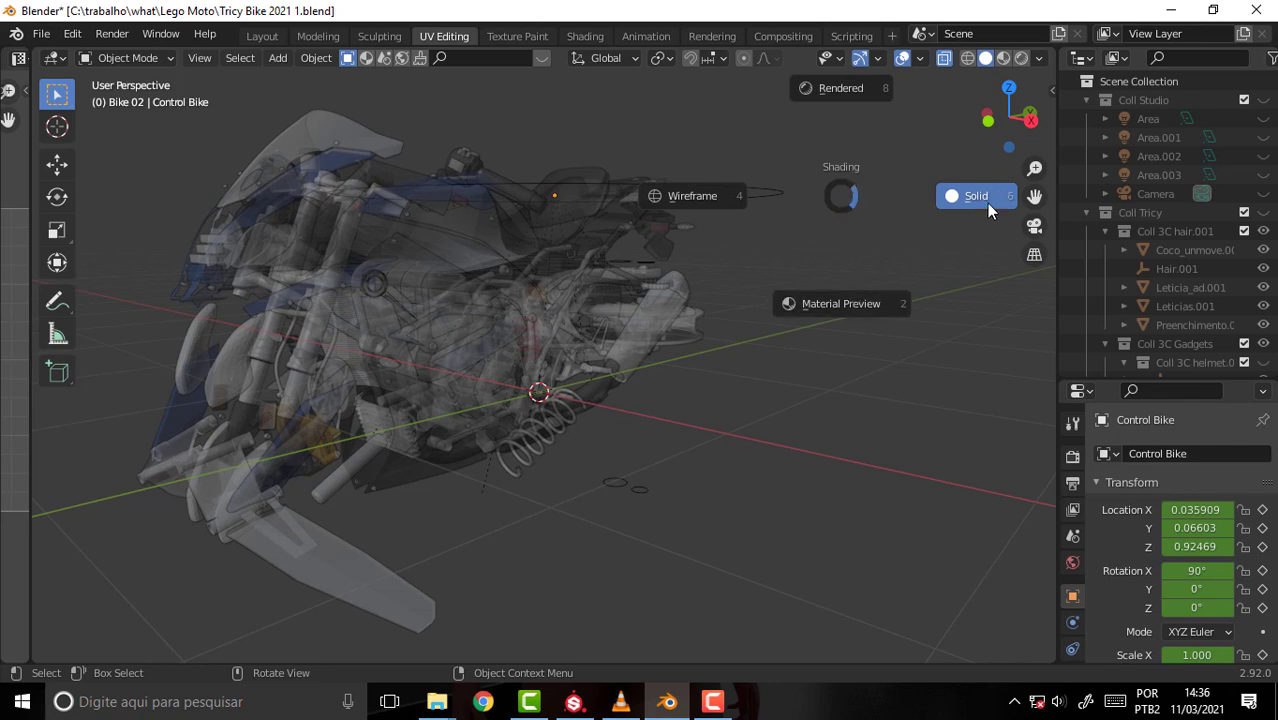
pyautogui.click(967, 200)
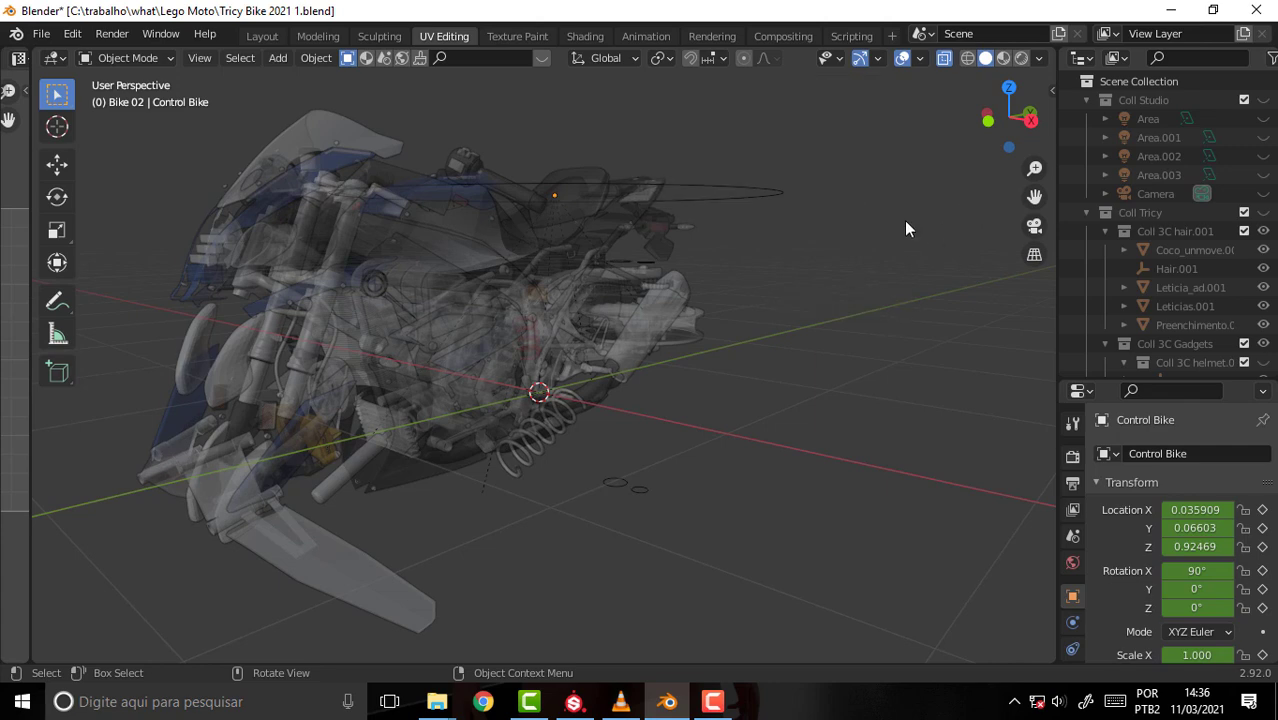
pyautogui.press('z')
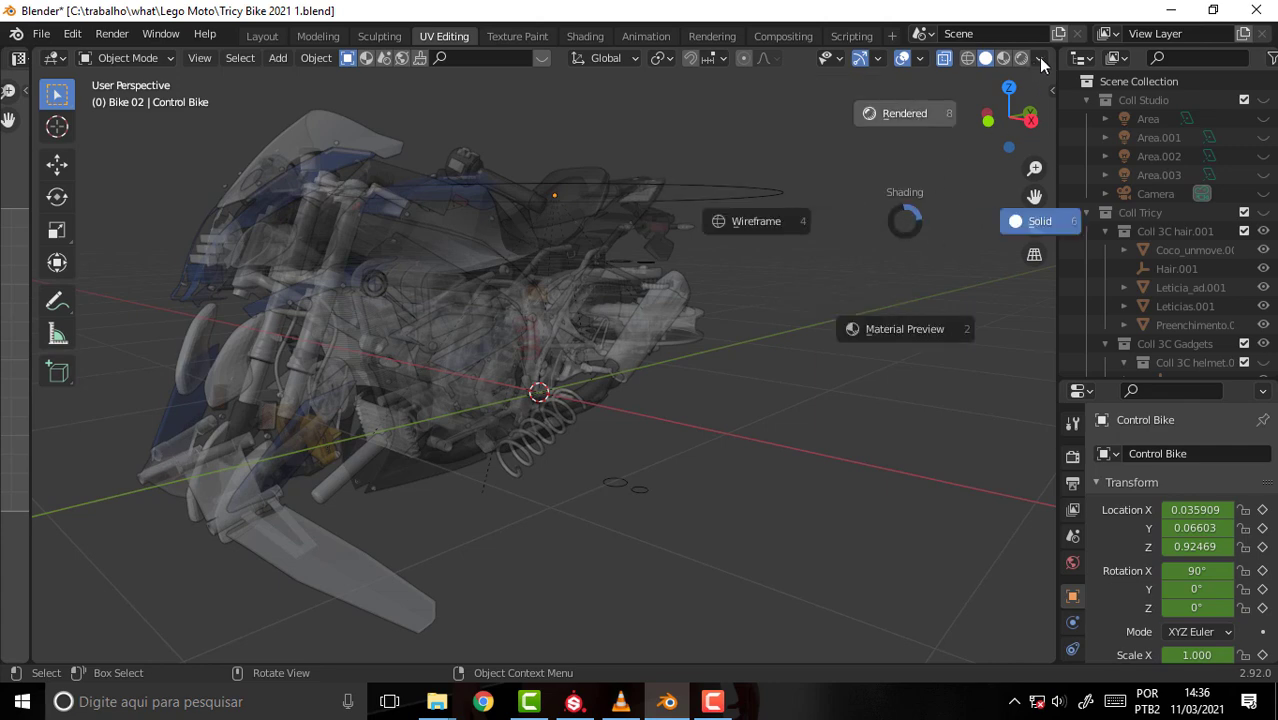
pyautogui.click(1039, 60)
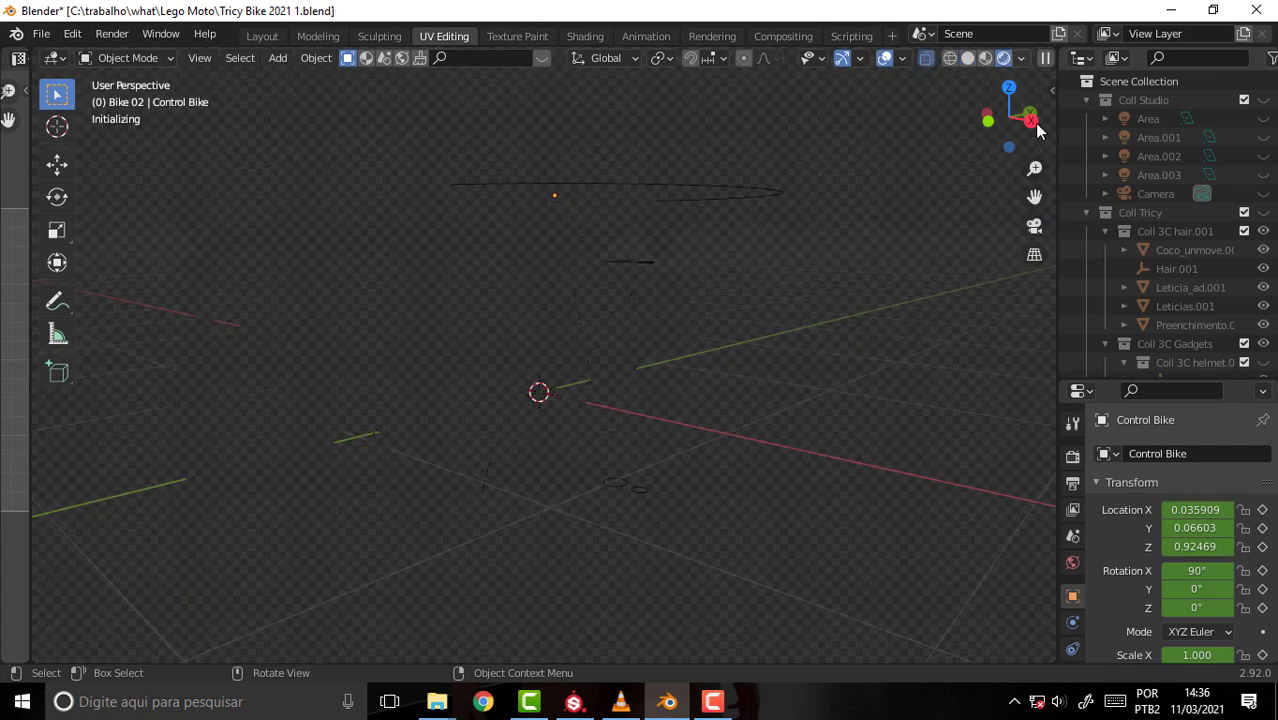
# - Return to solid shading and set the viewport Color option to Object
pyautogui.click(1021, 60)
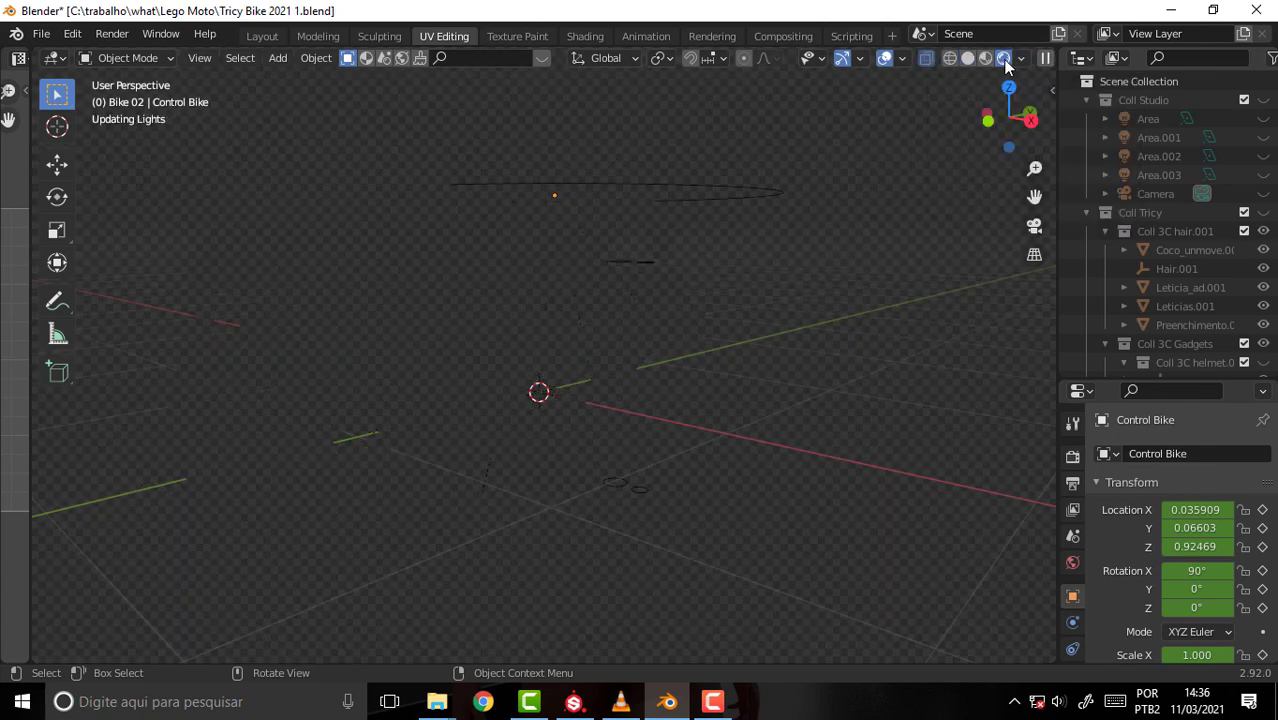
pyautogui.click(965, 59)
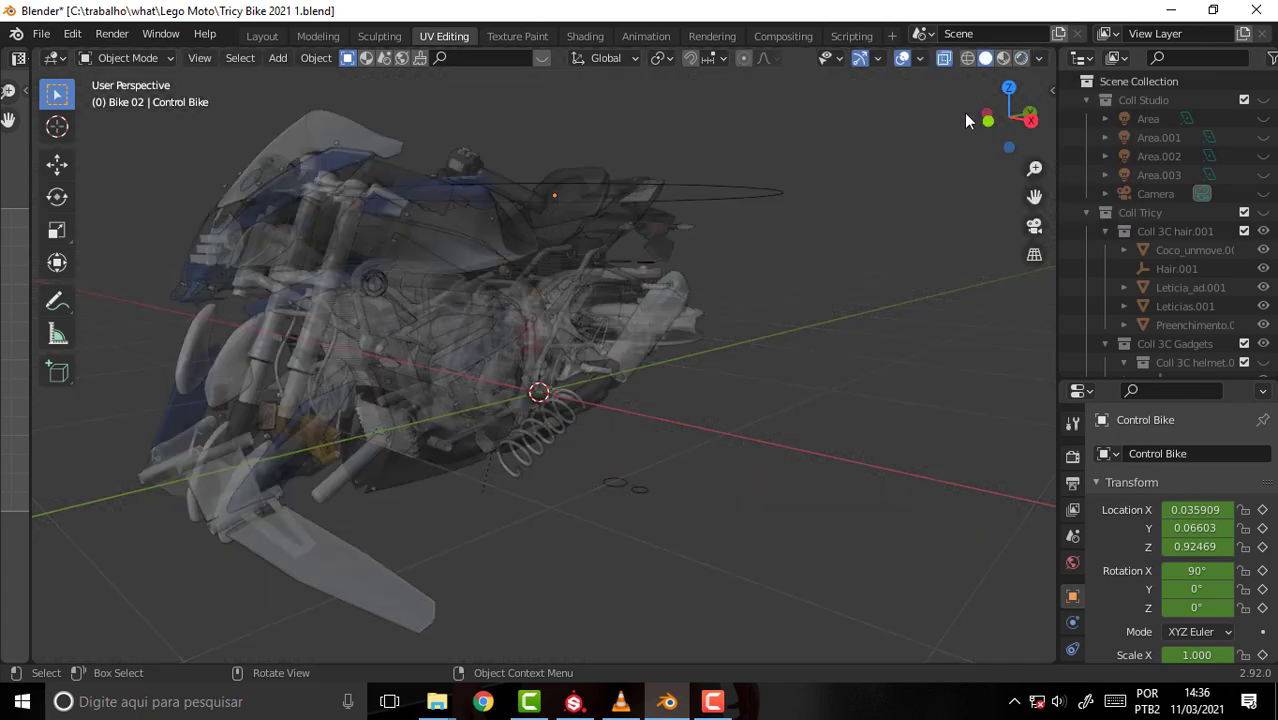
pyautogui.click(1040, 59)
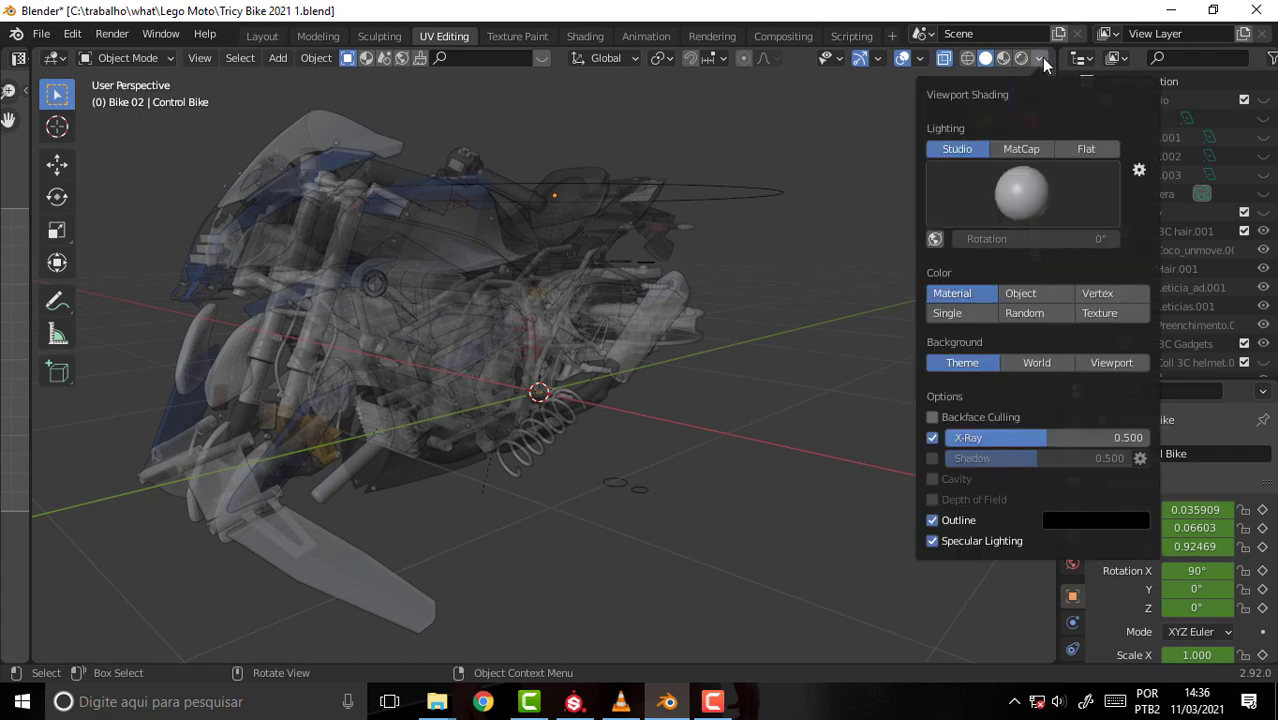
pyautogui.click(1021, 293)
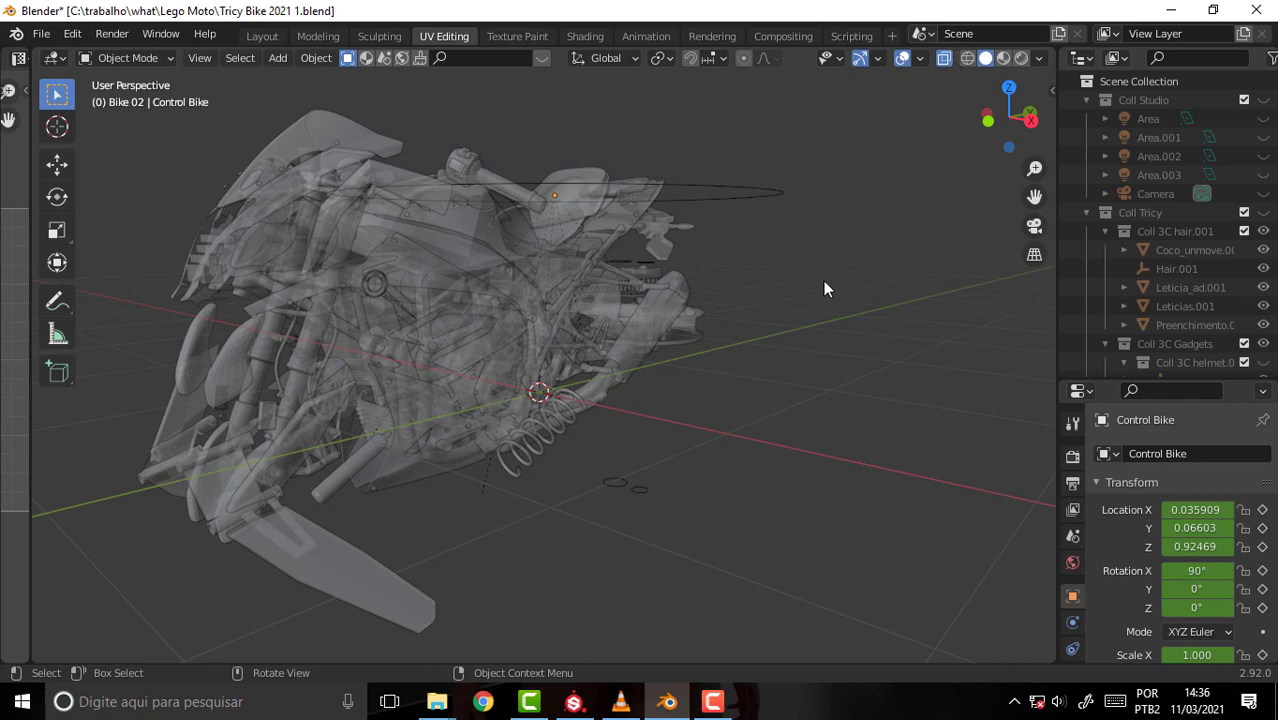
# - Select and deselect all bike objects, then widen the outliner and properties panels
pyautogui.press('a')
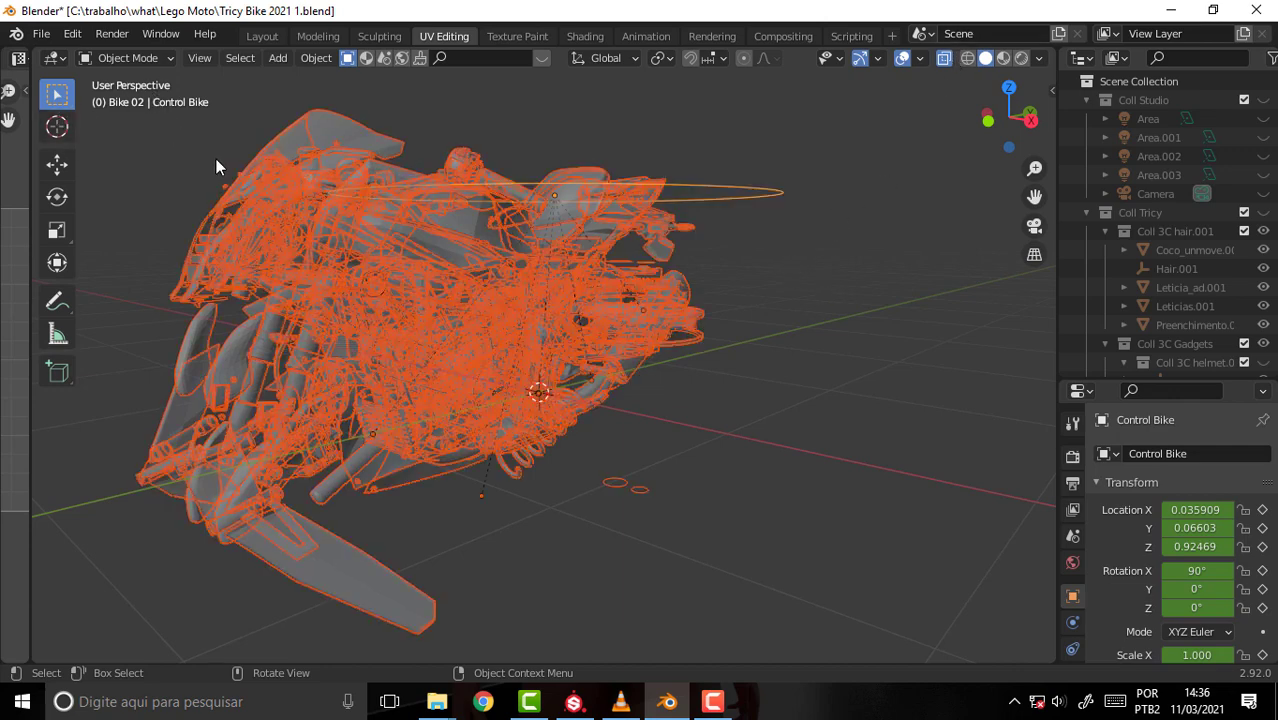
pyautogui.click(133, 57)
pyautogui.hotkey('alt', 'a')
pyautogui.press('b')
pyautogui.moveTo(713, 105)
pyautogui.mouseDown()
pyautogui.moveTo(131, 638)
pyautogui.moveTo(158, 613)
pyautogui.mouseUp()
pyautogui.hotkey('alt', 'a')
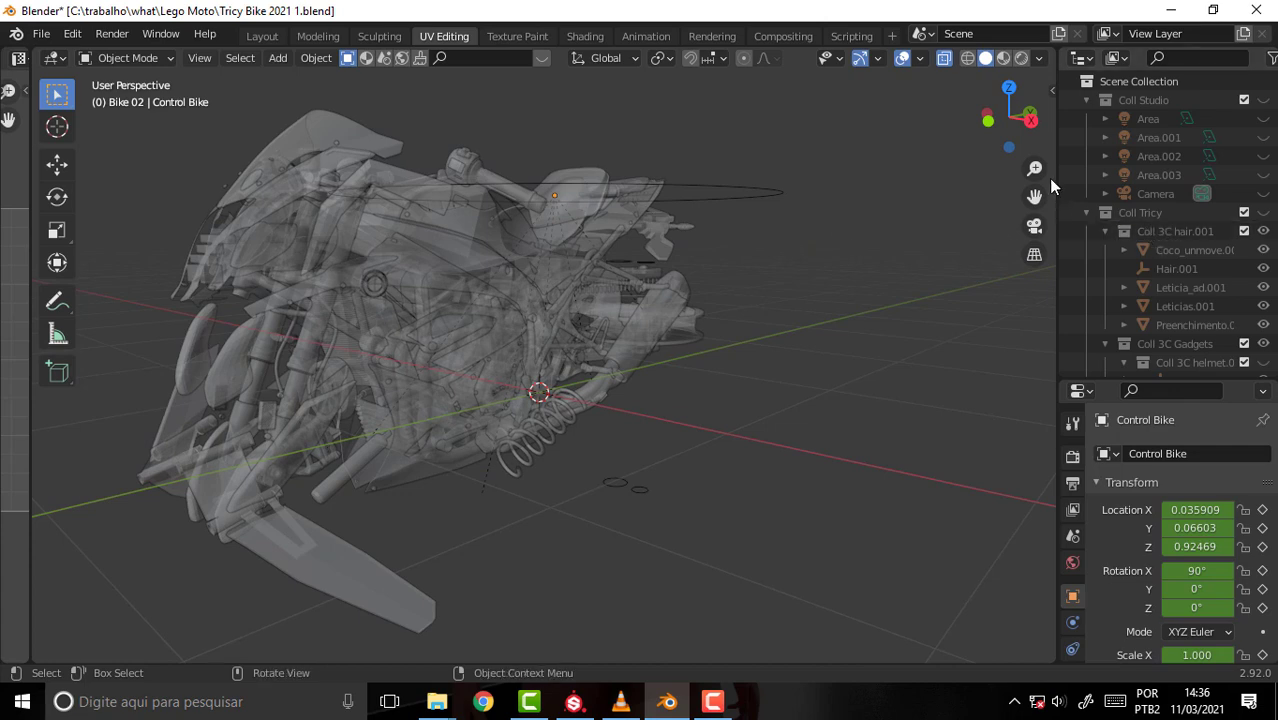
pyautogui.moveTo(1057, 181); pyautogui.dragTo(853, 190)
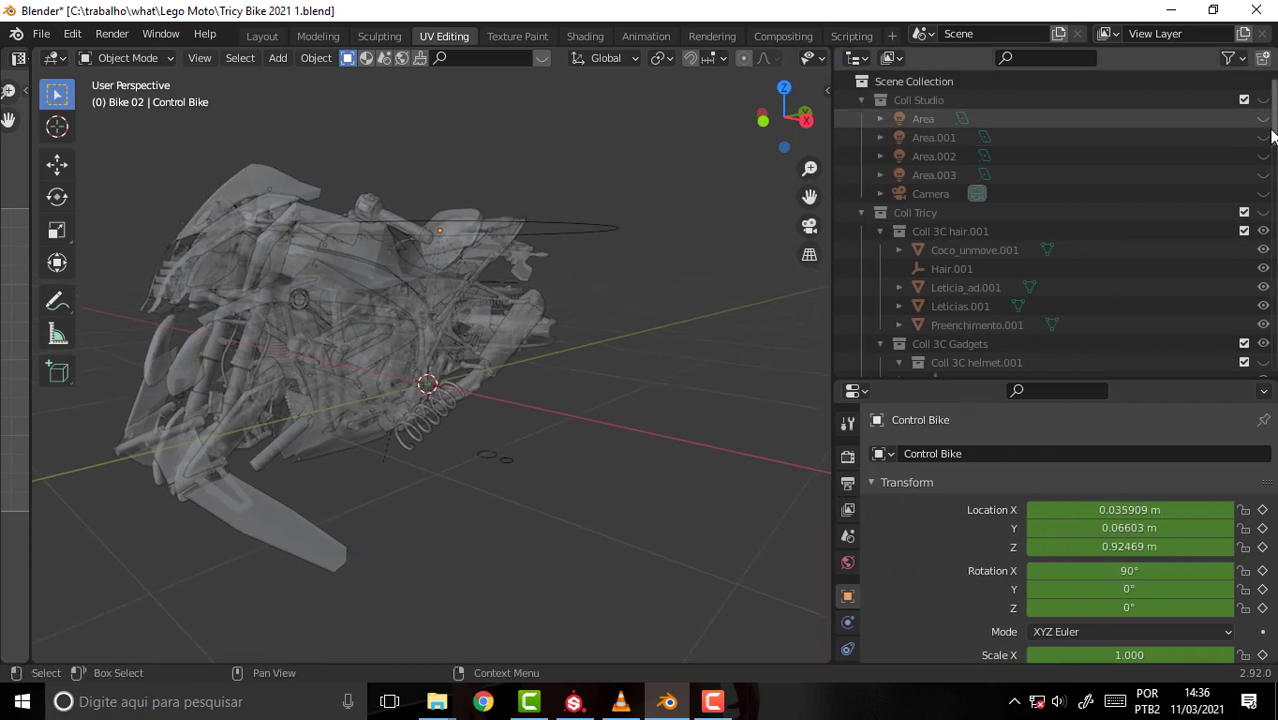
# - Enable the render toggle in the outliner filter and hide the Control Bike rig
pyautogui.click(1264, 138)
pyautogui.scroll(-15, 1275, 141)
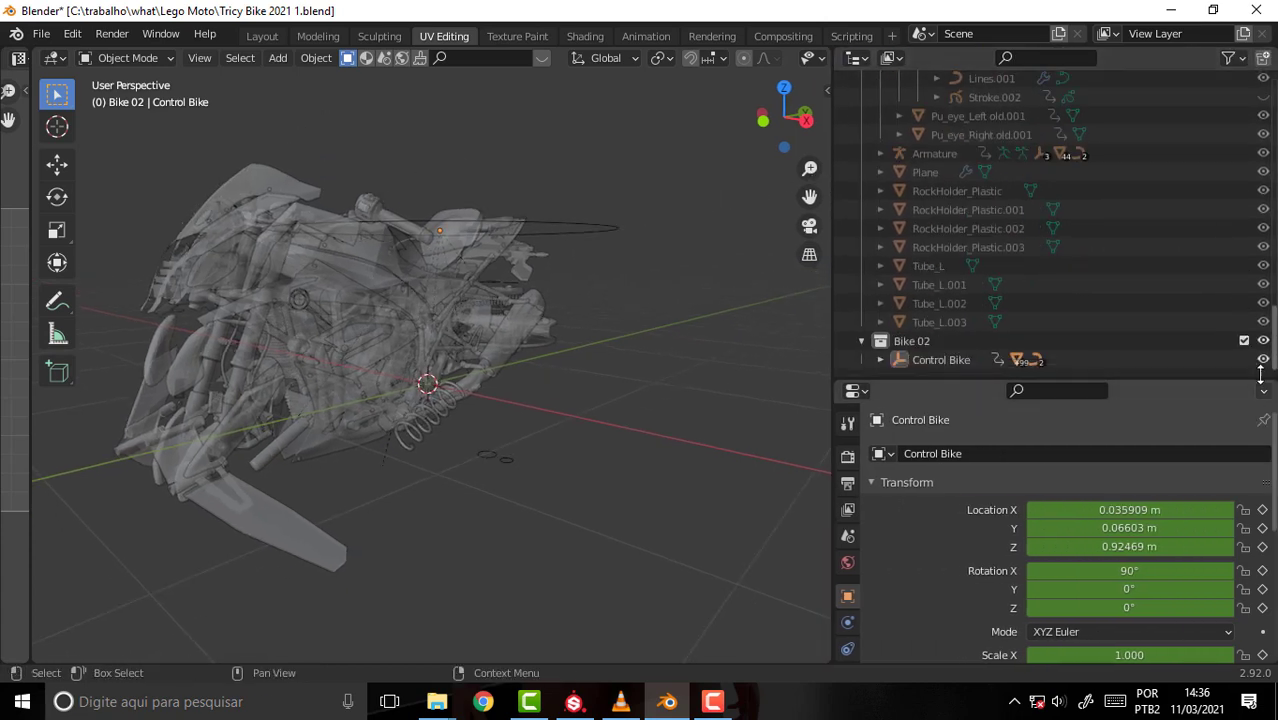
pyautogui.click(1228, 57)
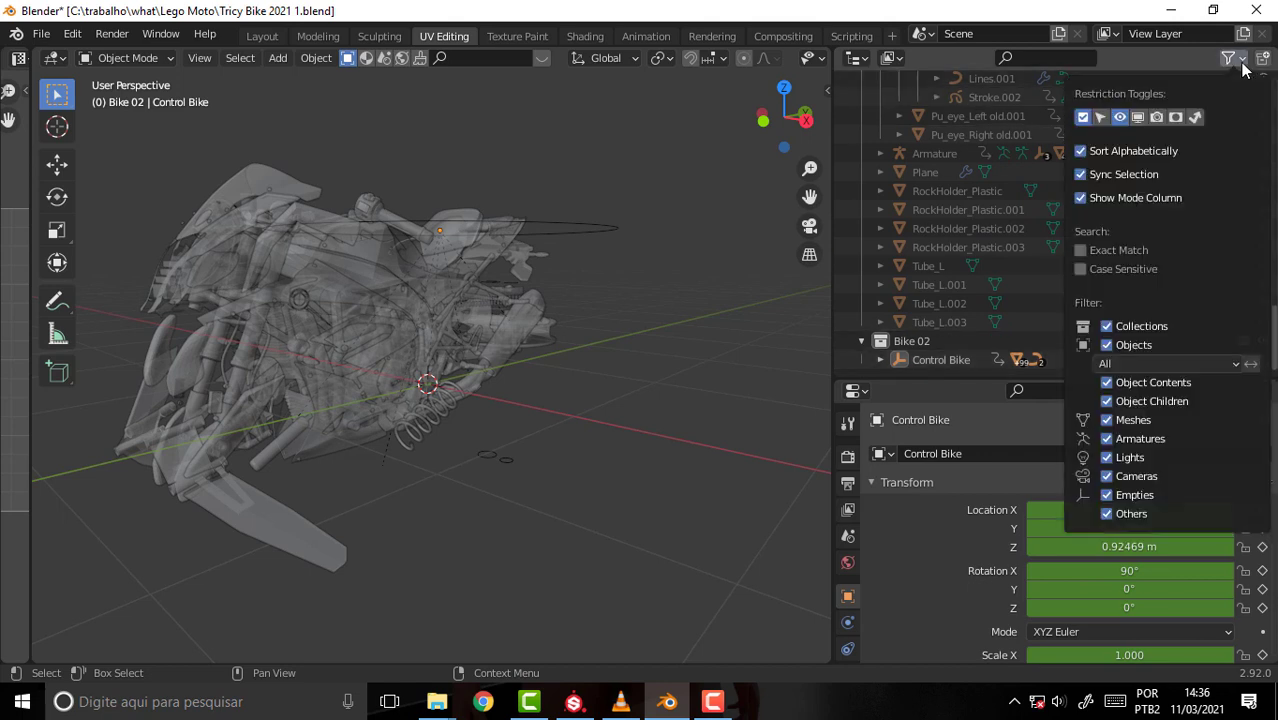
pyautogui.click(1156, 118)
pyautogui.click(1227, 358)
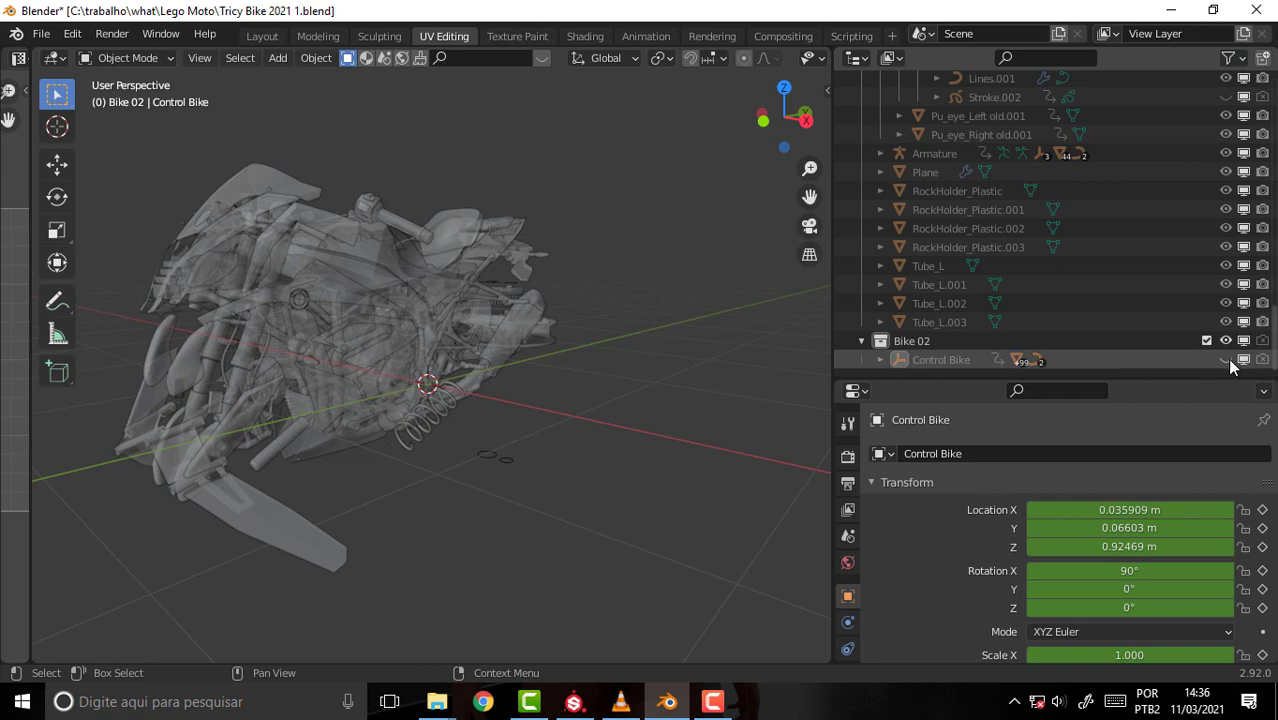
# - Box-select the bike's parts, excluding the small pieces near the ground, then enlarge the outliner
pyautogui.moveTo(597, 160); pyautogui.dragTo(86, 571)
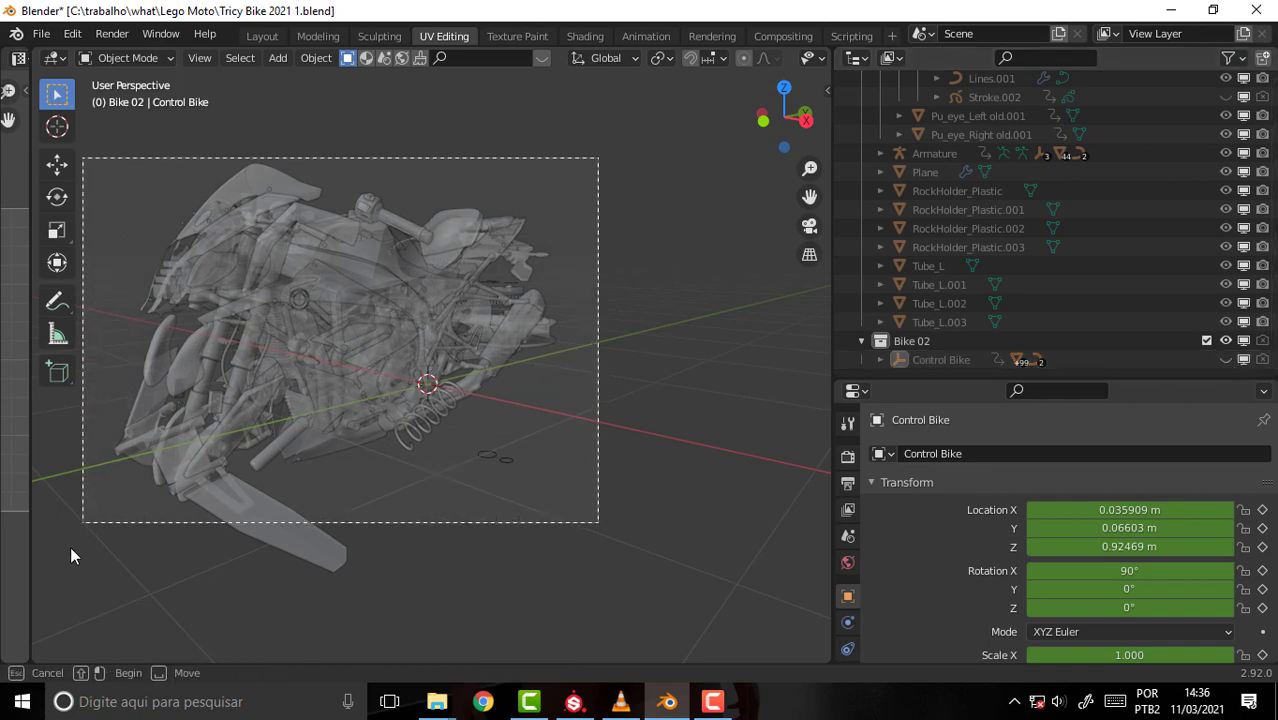
pyautogui.keyDown('ctrl'); pyautogui.moveTo(562, 430); pyautogui.dragTo(420, 505); pyautogui.keyUp('ctrl')
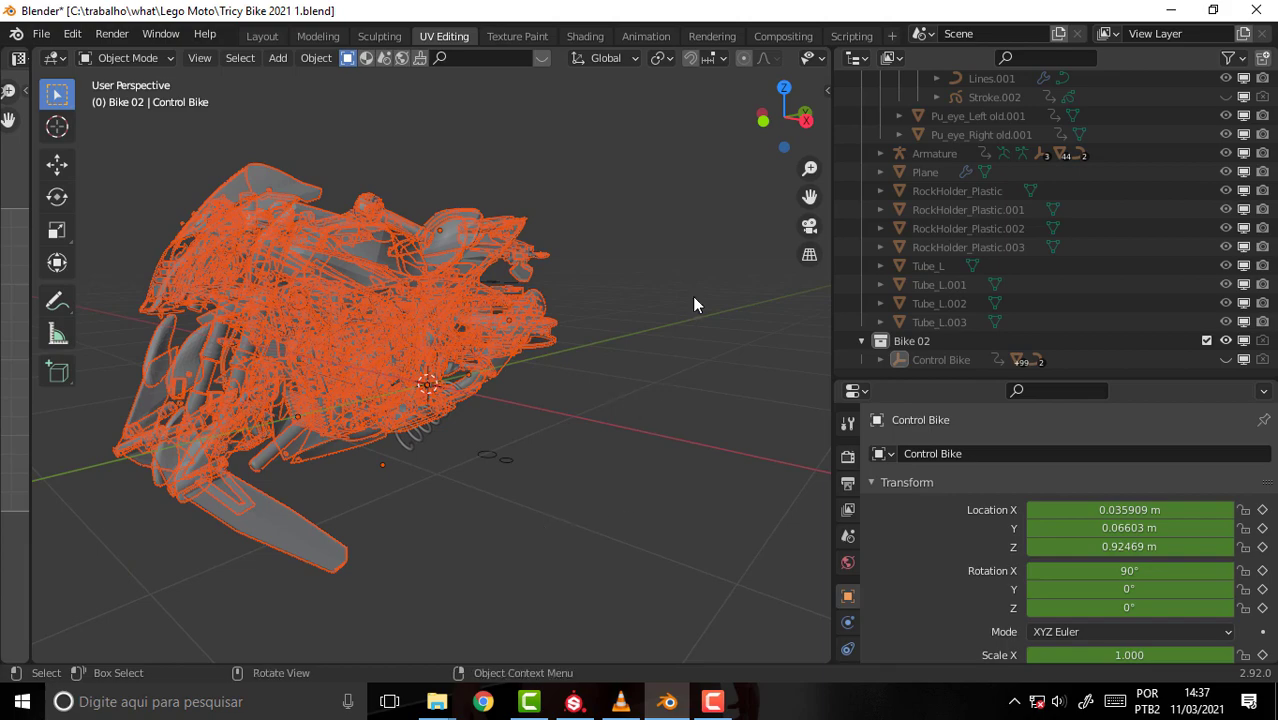
pyautogui.moveTo(651, 265)
pyautogui.mouseDown(button='middle')
pyautogui.moveTo(569, 323)
pyautogui.moveTo(661, 259)
pyautogui.moveTo(722, 241)
pyautogui.moveTo(687, 258)
pyautogui.mouseUp(button='middle')
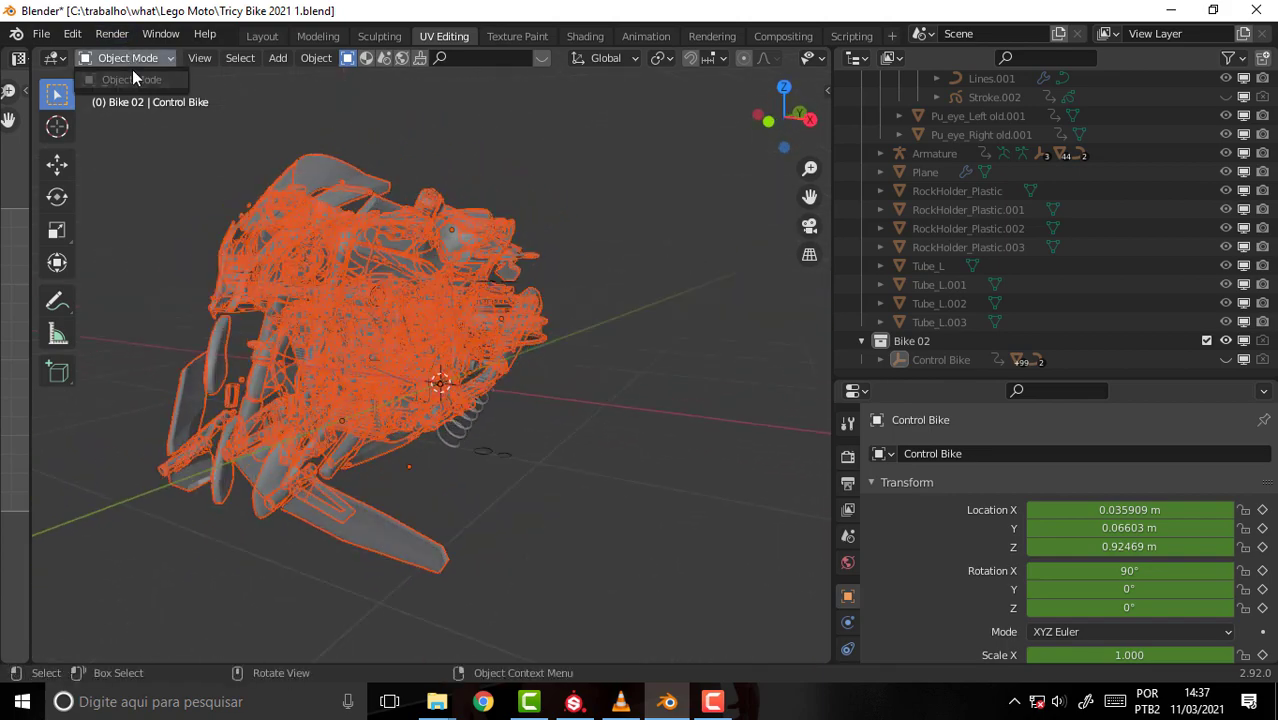
pyautogui.moveTo(594, 186)
pyautogui.mouseDown(button='middle')
pyautogui.moveTo(708, 191)
pyautogui.moveTo(568, 191)
pyautogui.moveTo(591, 177)
pyautogui.mouseUp(button='middle')
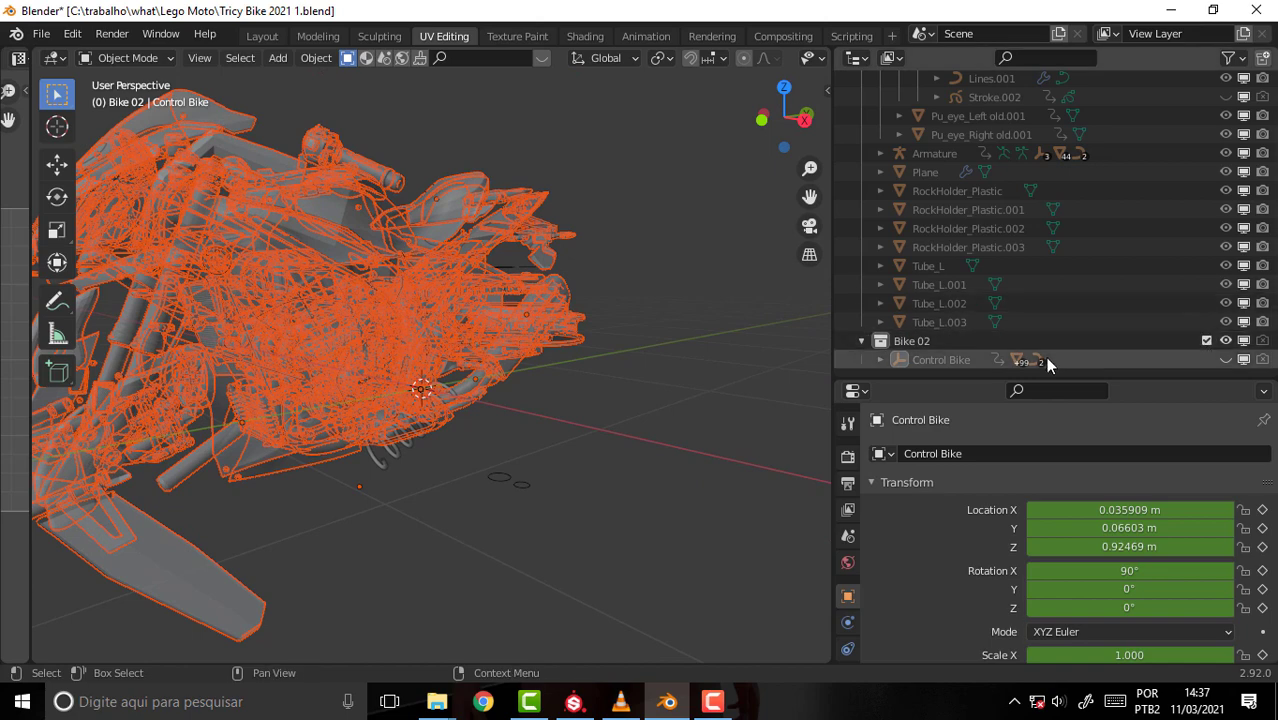
pyautogui.moveTo(1107, 378); pyautogui.dragTo(1107, 543)
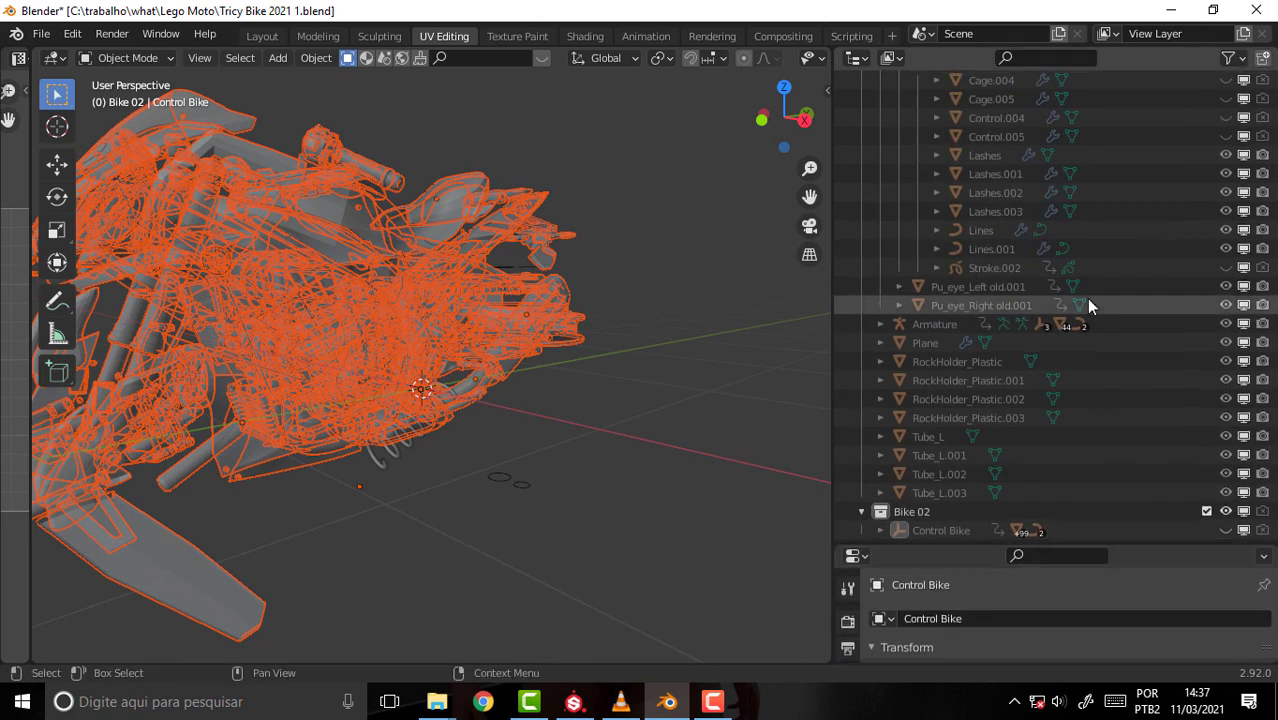
# - Collapse Coll Studio and Coll Tricy, and expand Bike 02 and Control Bike to list parts
pyautogui.click(860, 507)
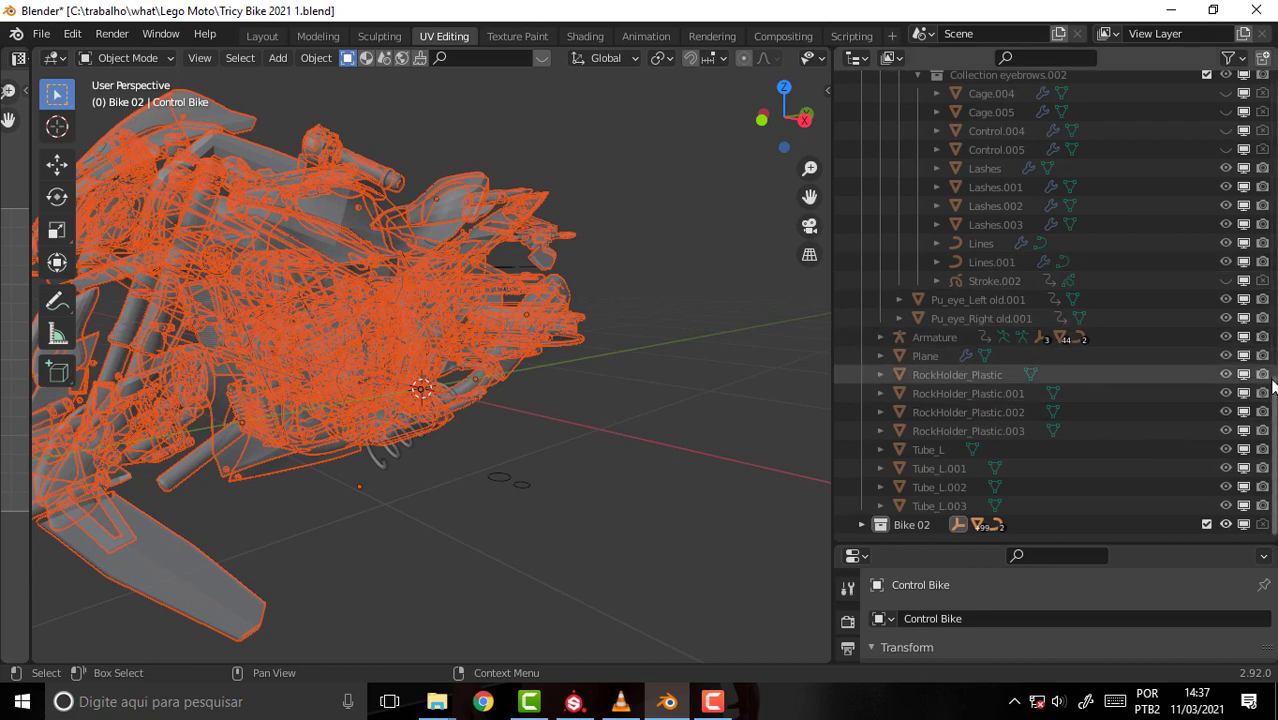
pyautogui.scroll(3, 1000, 250)
pyautogui.scroll(10, 950, 200)
pyautogui.scroll(5, 865, 100)
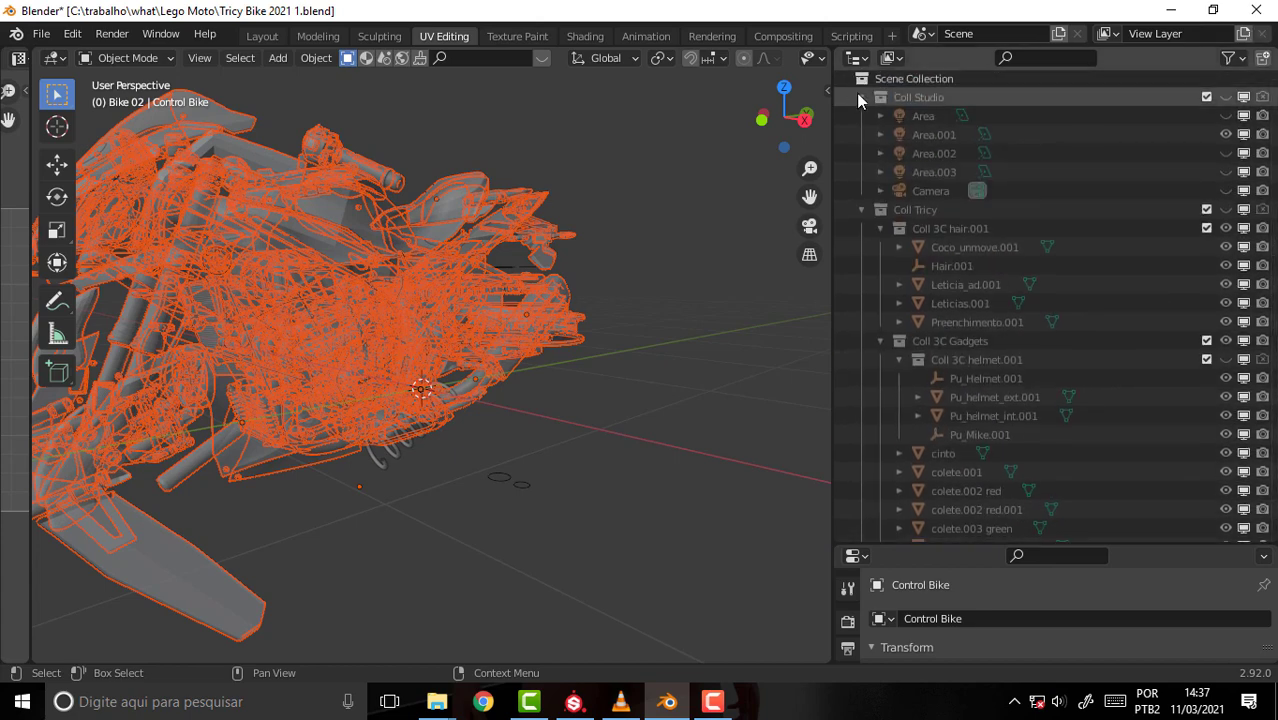
pyautogui.click(861, 97)
pyautogui.click(862, 117)
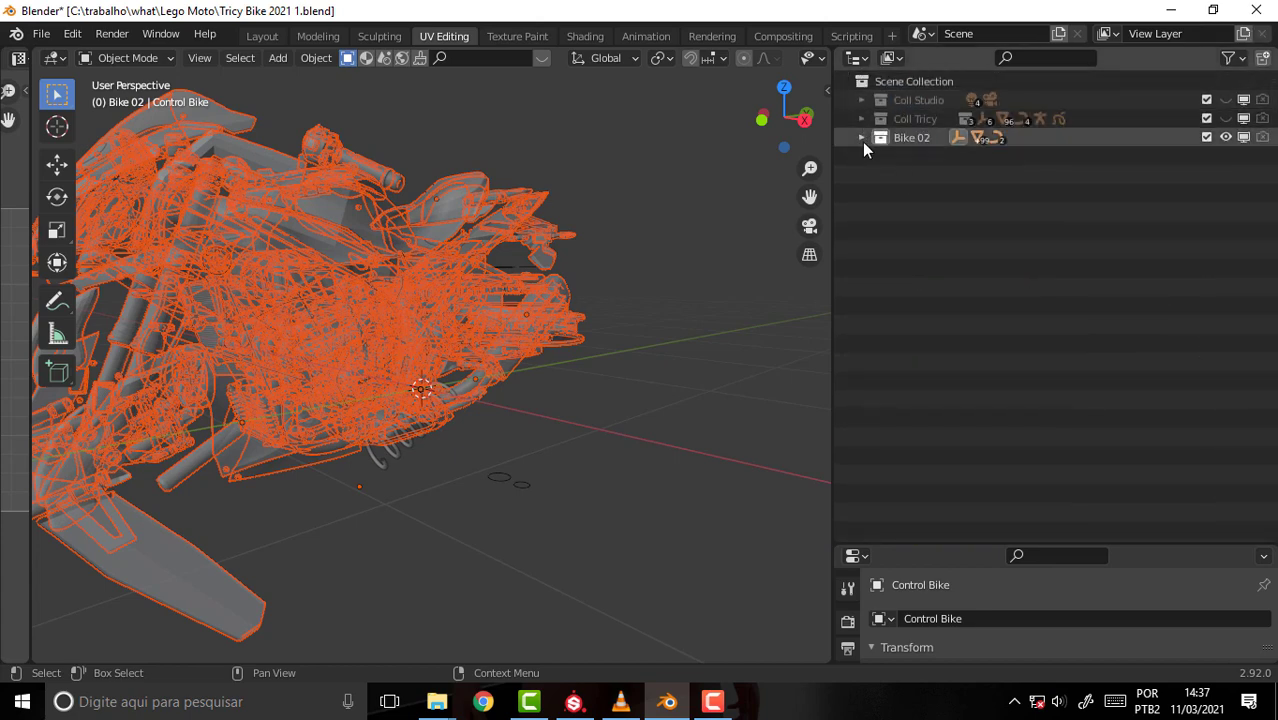
pyautogui.click(861, 137)
pyautogui.click(880, 156)
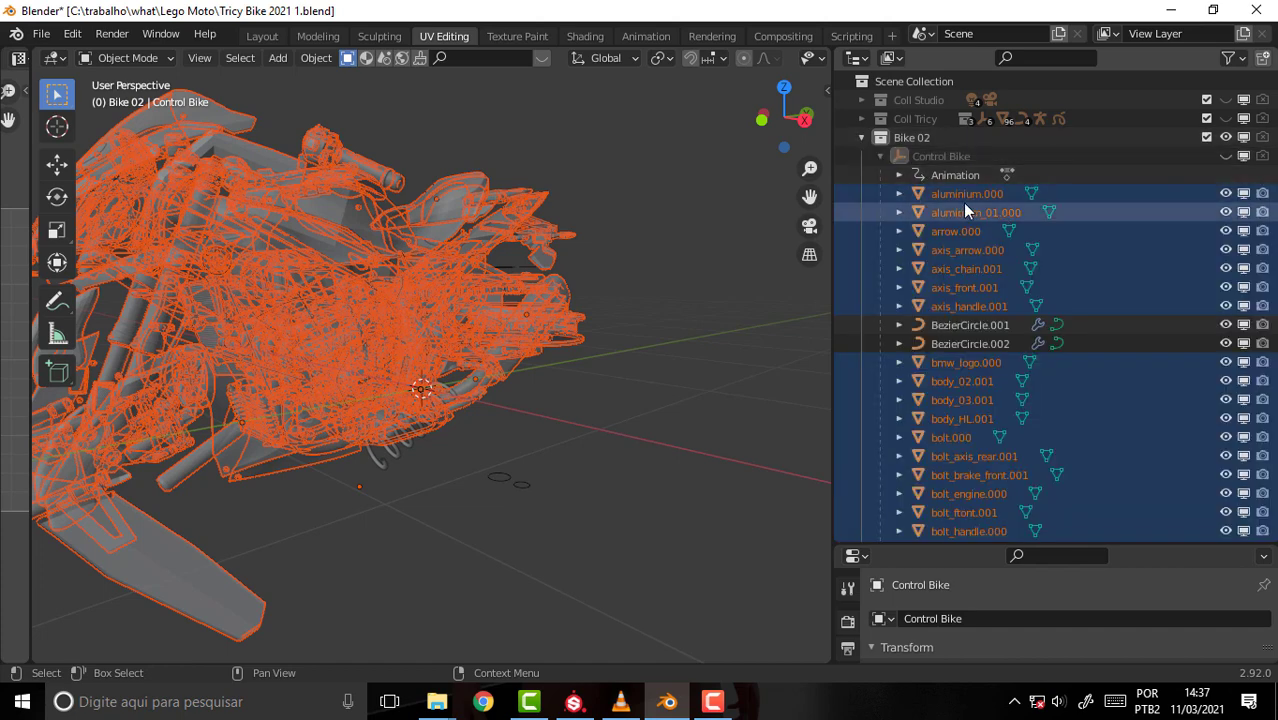
# - Scroll through the Control Bike parts list, then deselect every object in the viewport
pyautogui.scroll(-2, 1158, 282)
pyautogui.scroll(-8, 1154, 289)
pyautogui.scroll(-5, 1152, 290)
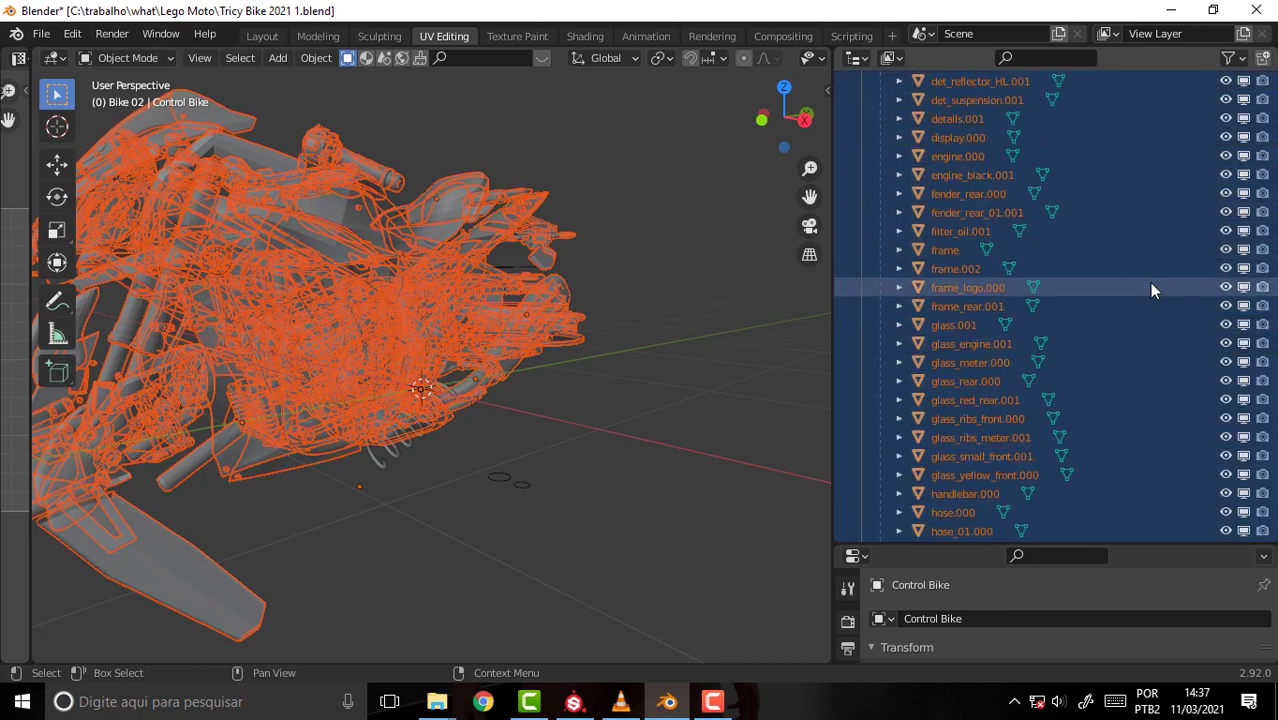
pyautogui.scroll(-5, 1146, 292)
pyautogui.scroll(-3, 1141, 300)
pyautogui.scroll(-3, 1134, 292)
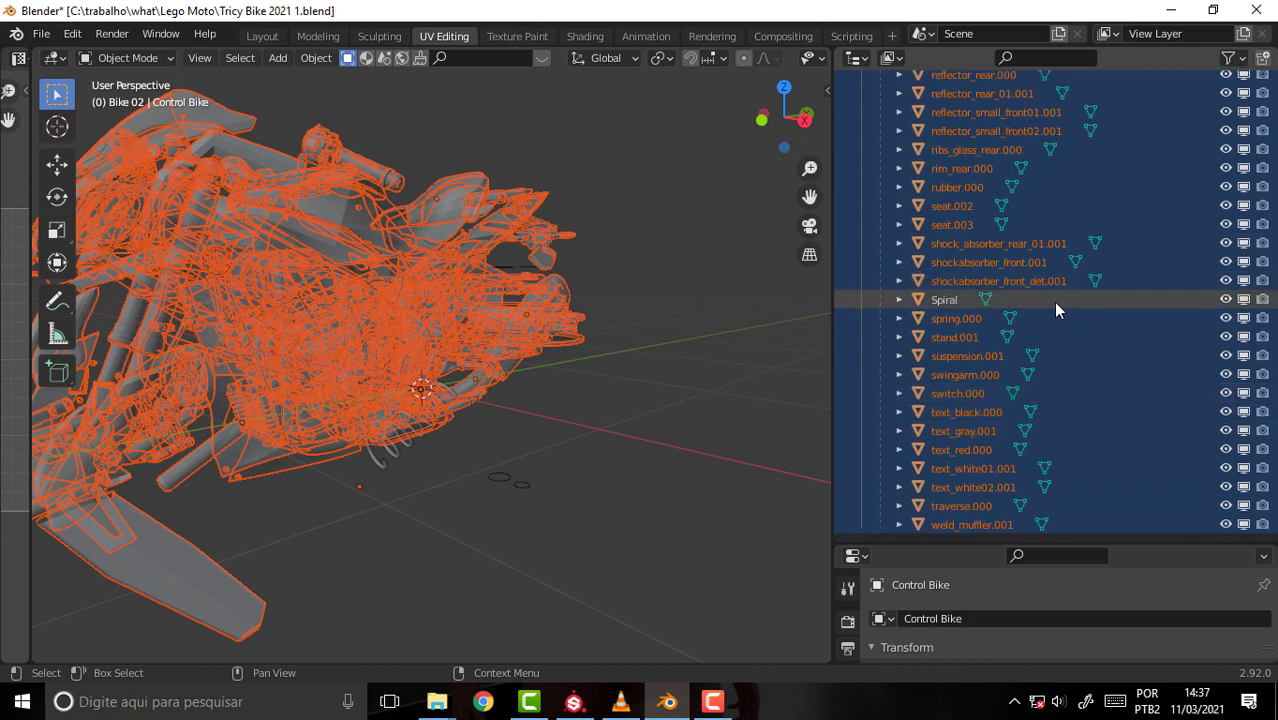
pyautogui.scroll(5, 1060, 315)
pyautogui.scroll(5, 1066, 318)
pyautogui.scroll(5, 1066, 322)
pyautogui.scroll(5, 1066, 324)
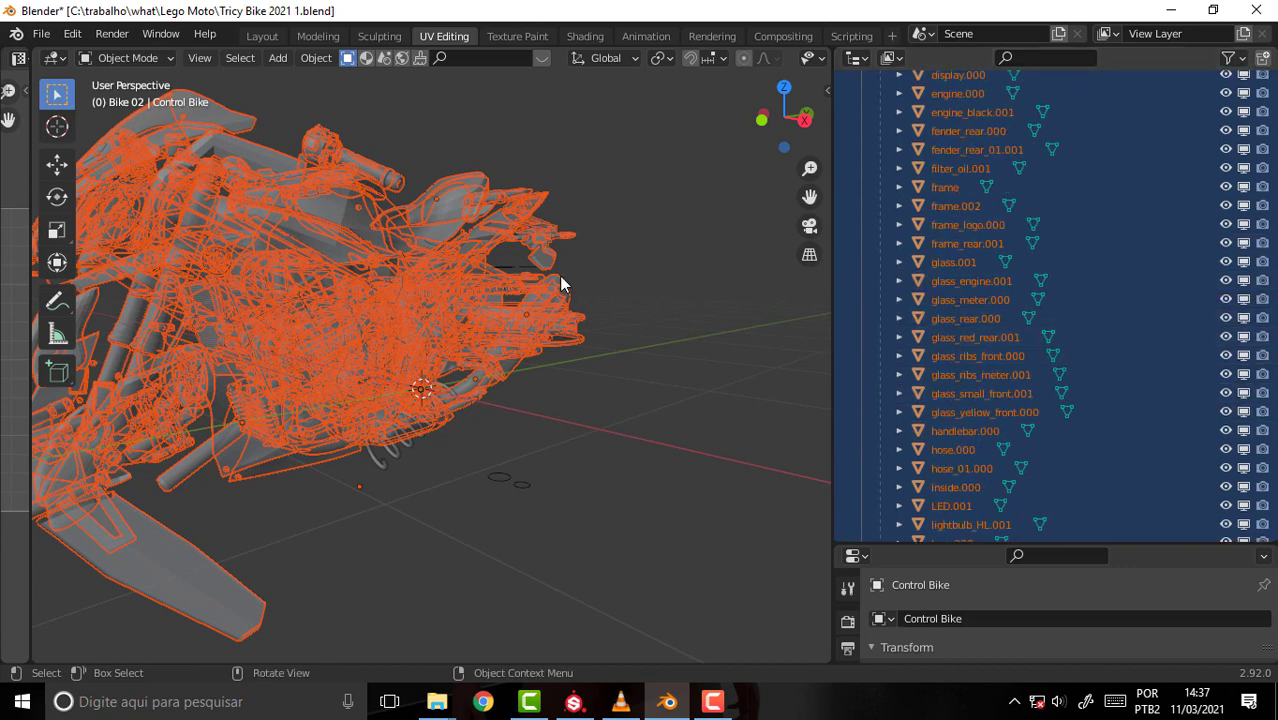
pyautogui.click(667, 250)
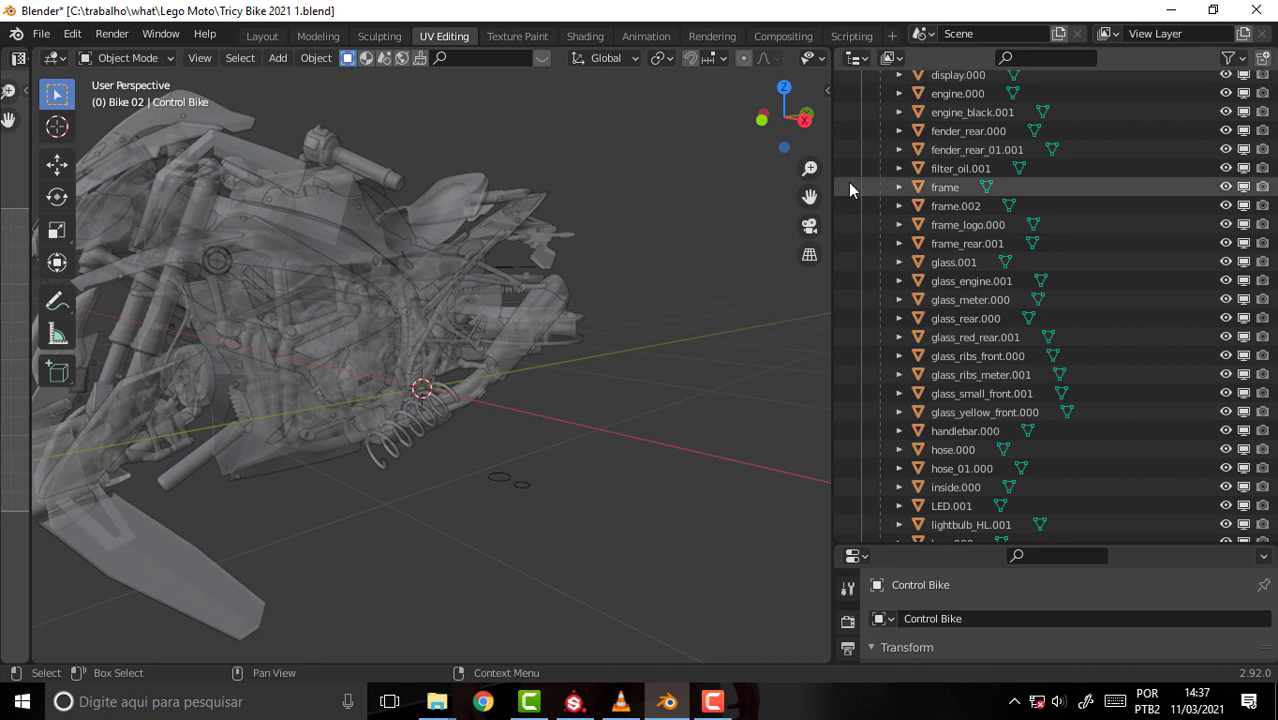
# - Select all objects with body_02.001 active, enter Edit Mode, and bring up the Face menu
pyautogui.click(351, 240)
pyautogui.press('a')
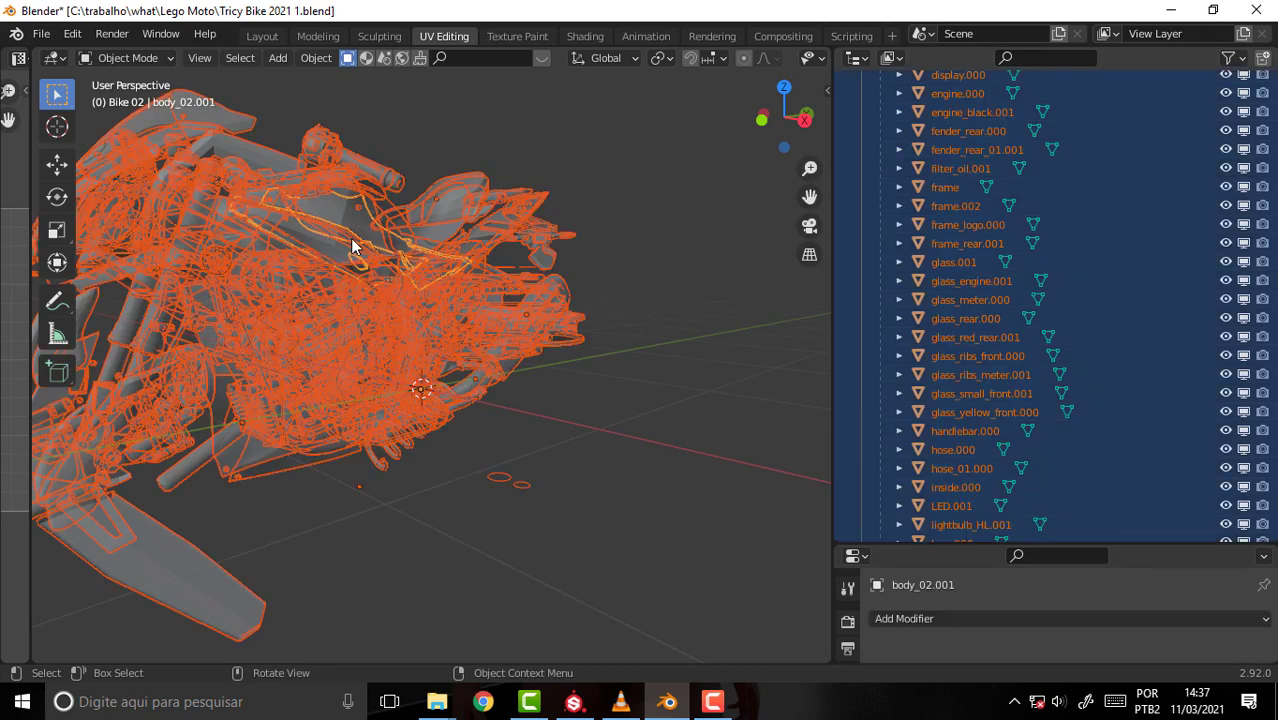
pyautogui.click(142, 57)
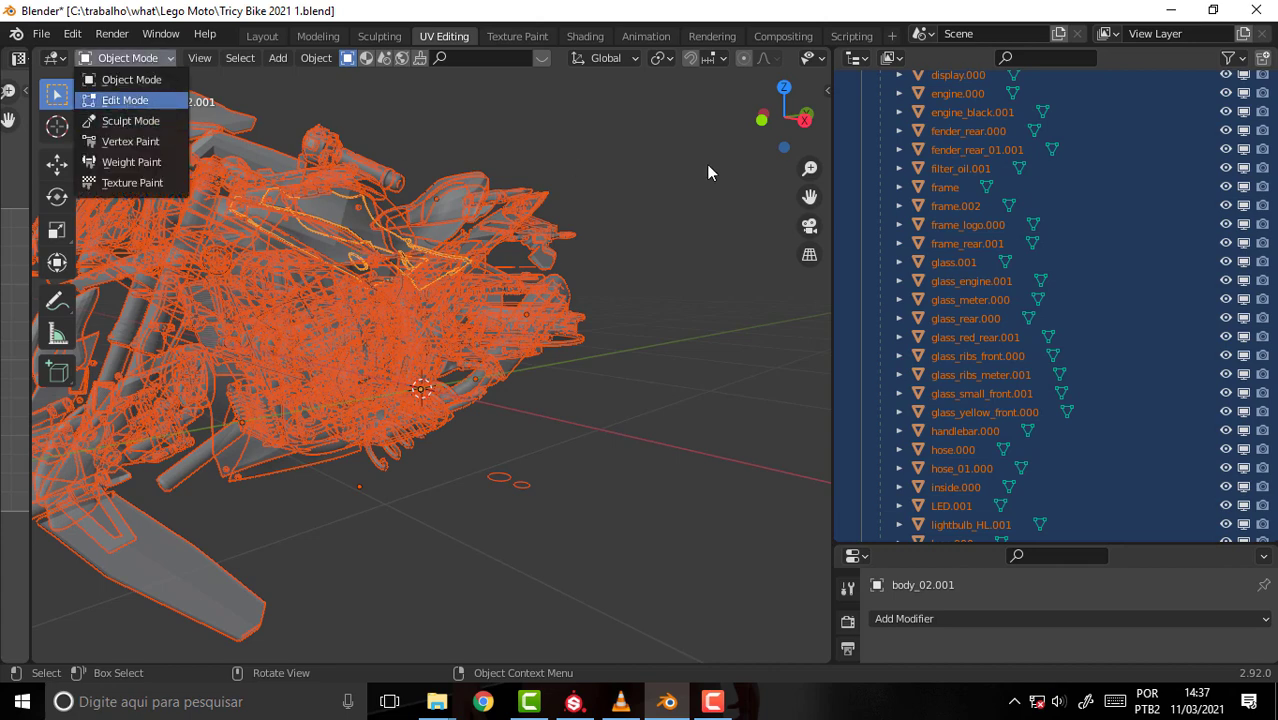
pyautogui.press('Return')
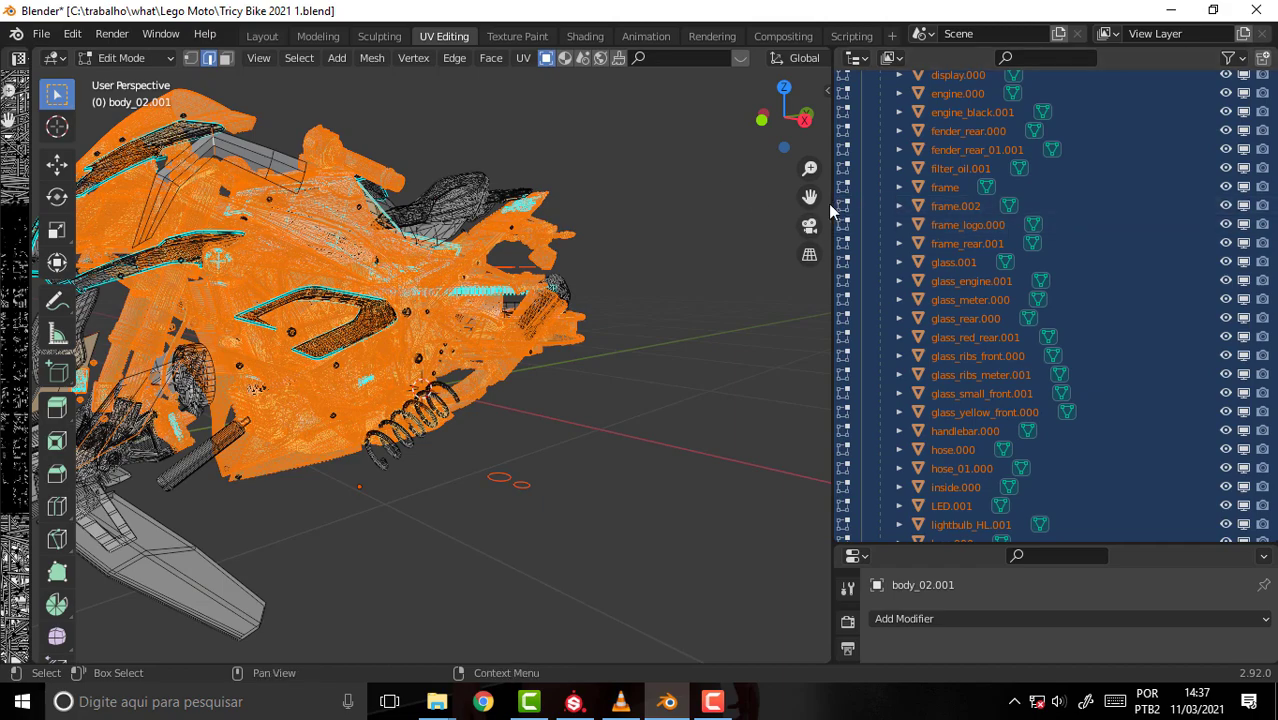
pyautogui.moveTo(828, 203); pyautogui.dragTo(1236, 200)
pyautogui.scroll(-5, 1036, 180)
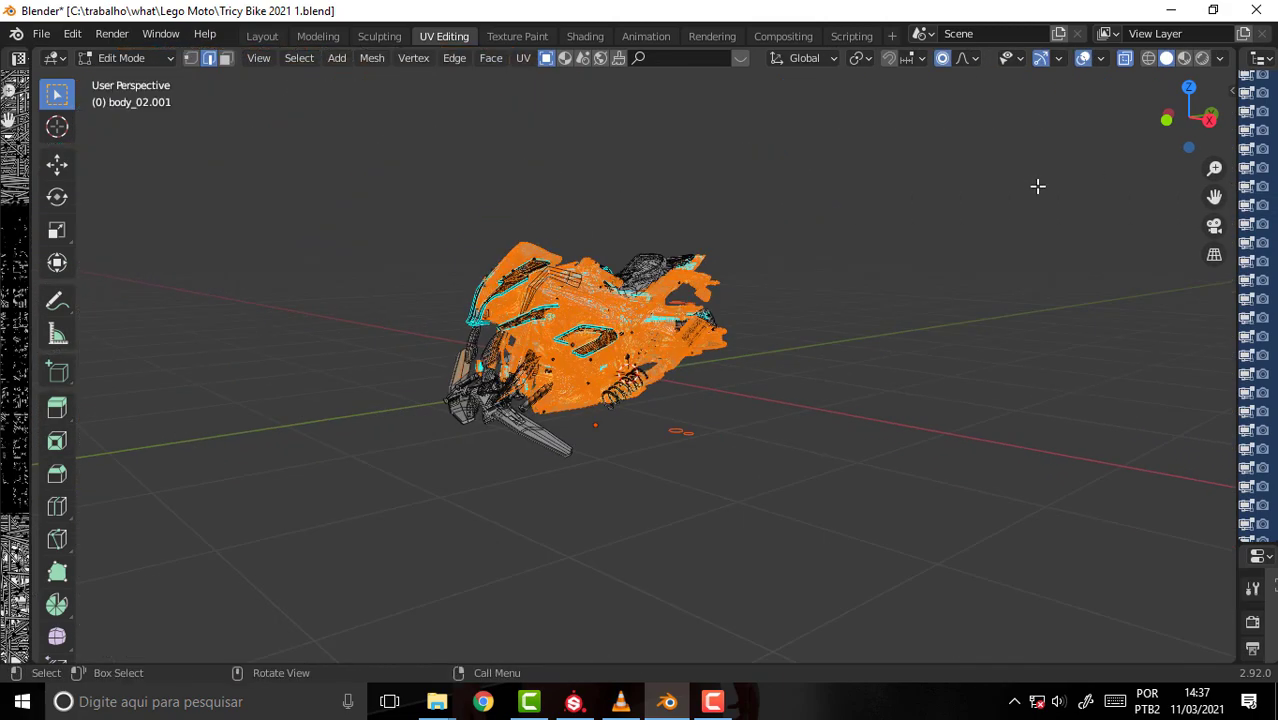
pyautogui.scroll(3, 1037, 186)
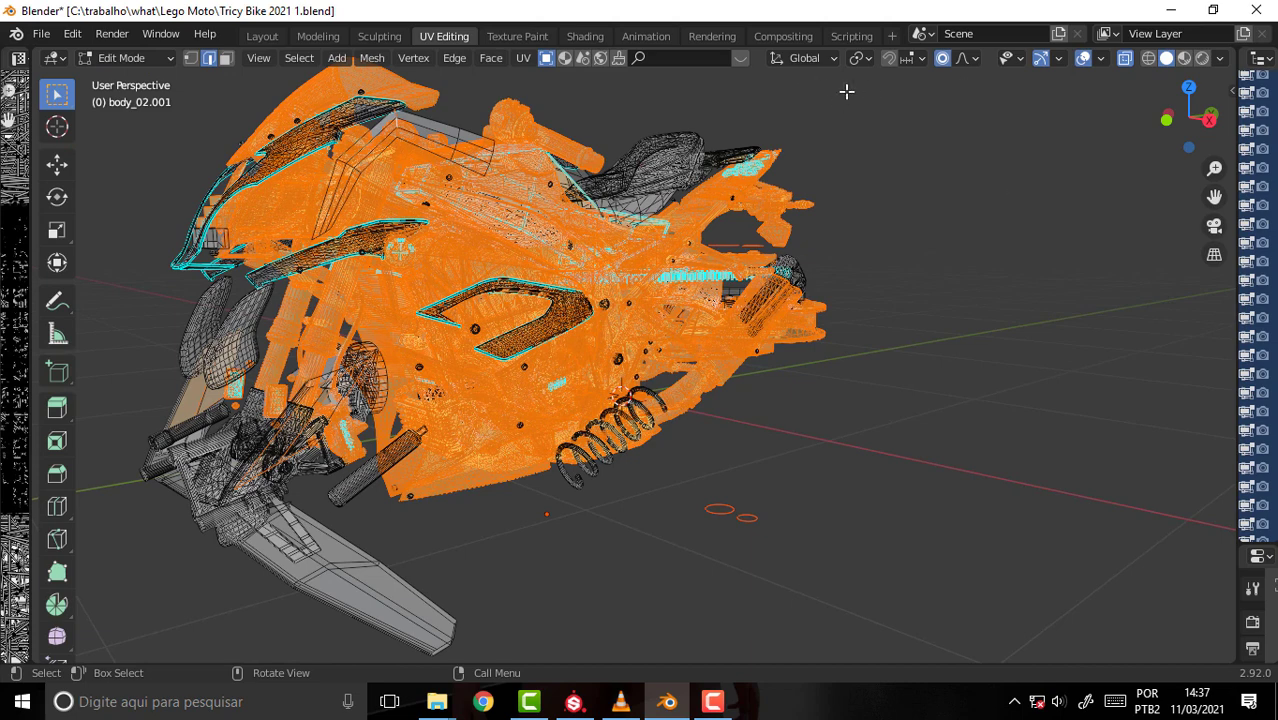
pyautogui.click(491, 57)
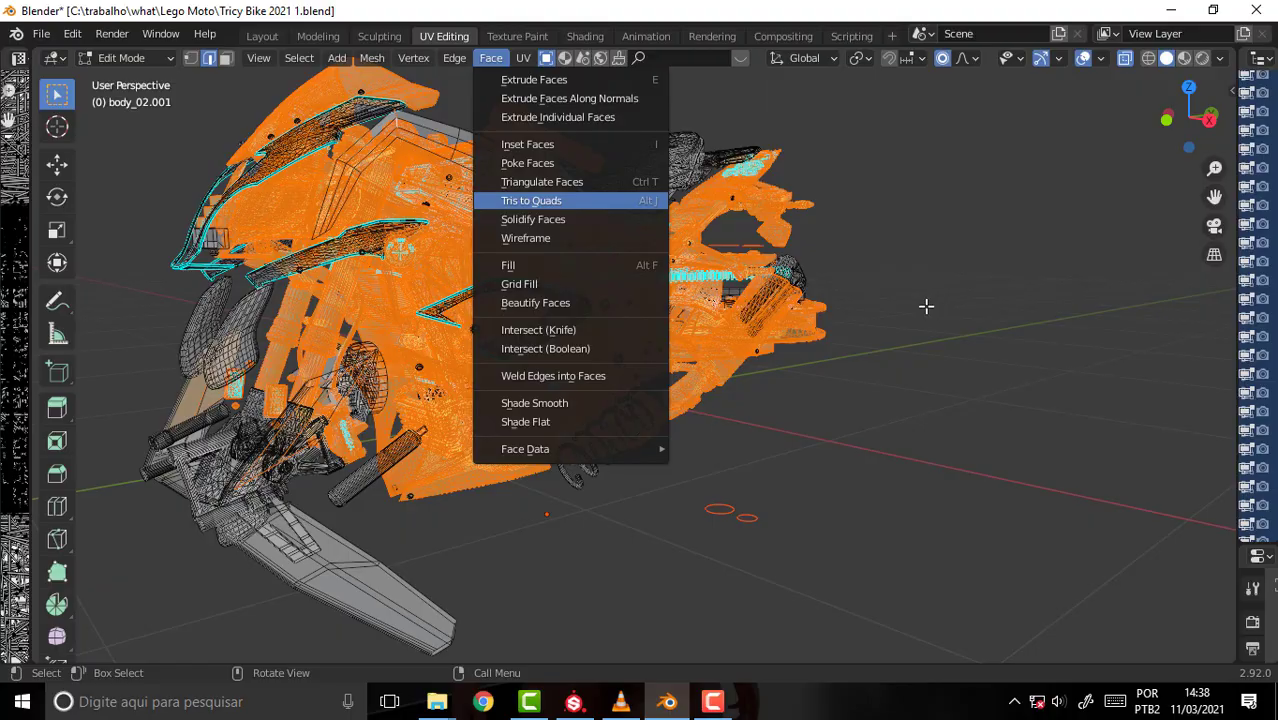
# - Convert the bike meshes' triangles to quads and place a UV editor beside the 3D viewport
pyautogui.press('Return')
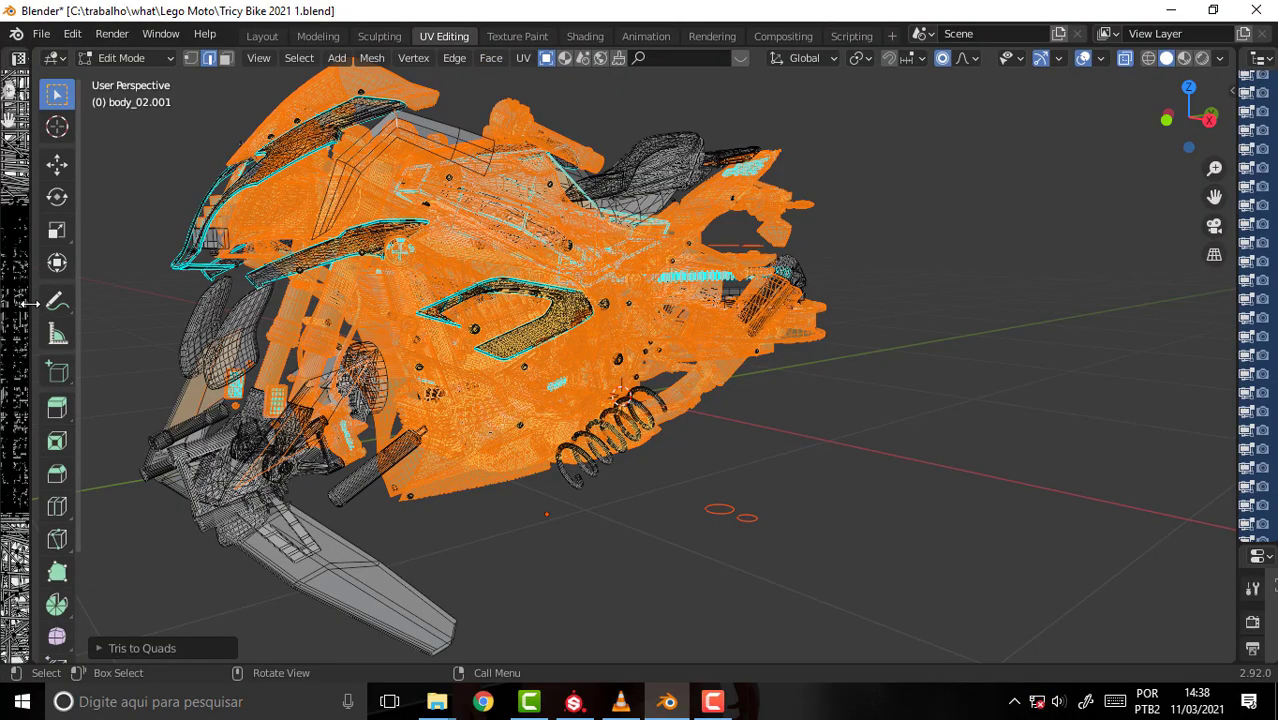
pyautogui.moveTo(30, 303); pyautogui.dragTo(762, 303)
pyautogui.scroll(-2, 548, 256)
pyautogui.scroll(-2, 553, 272)
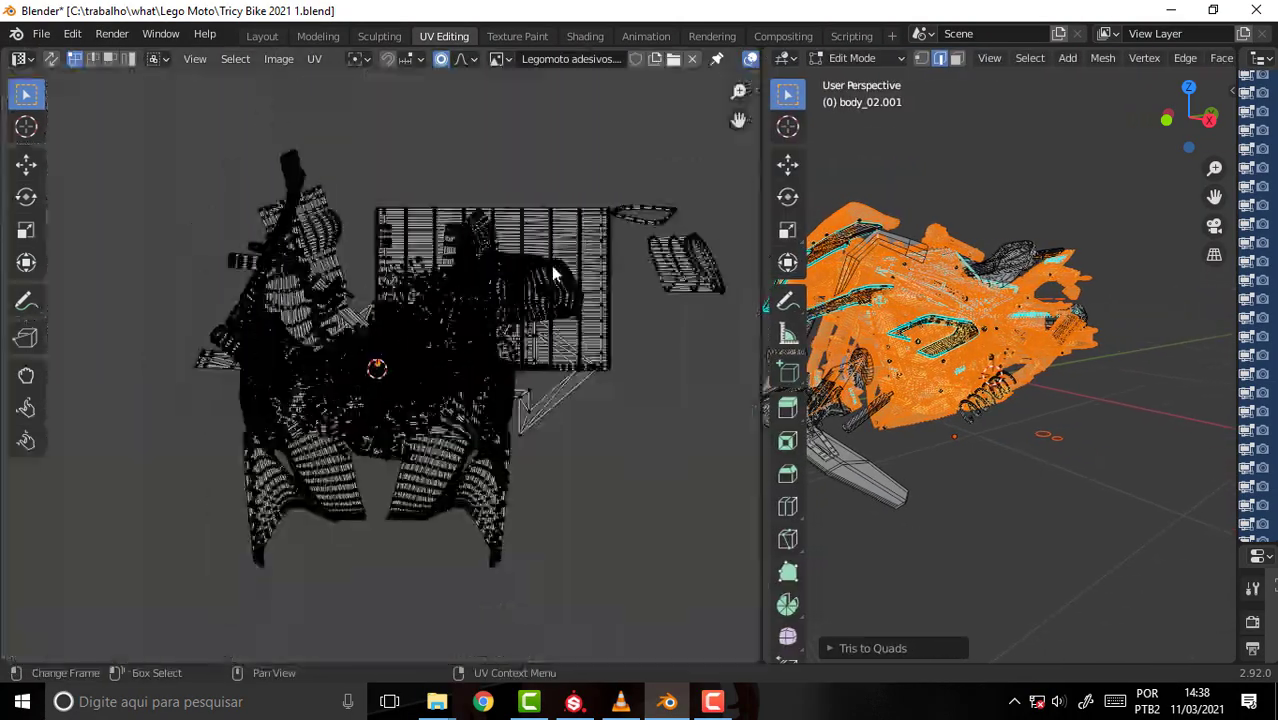
pyautogui.scroll(1, 553, 264)
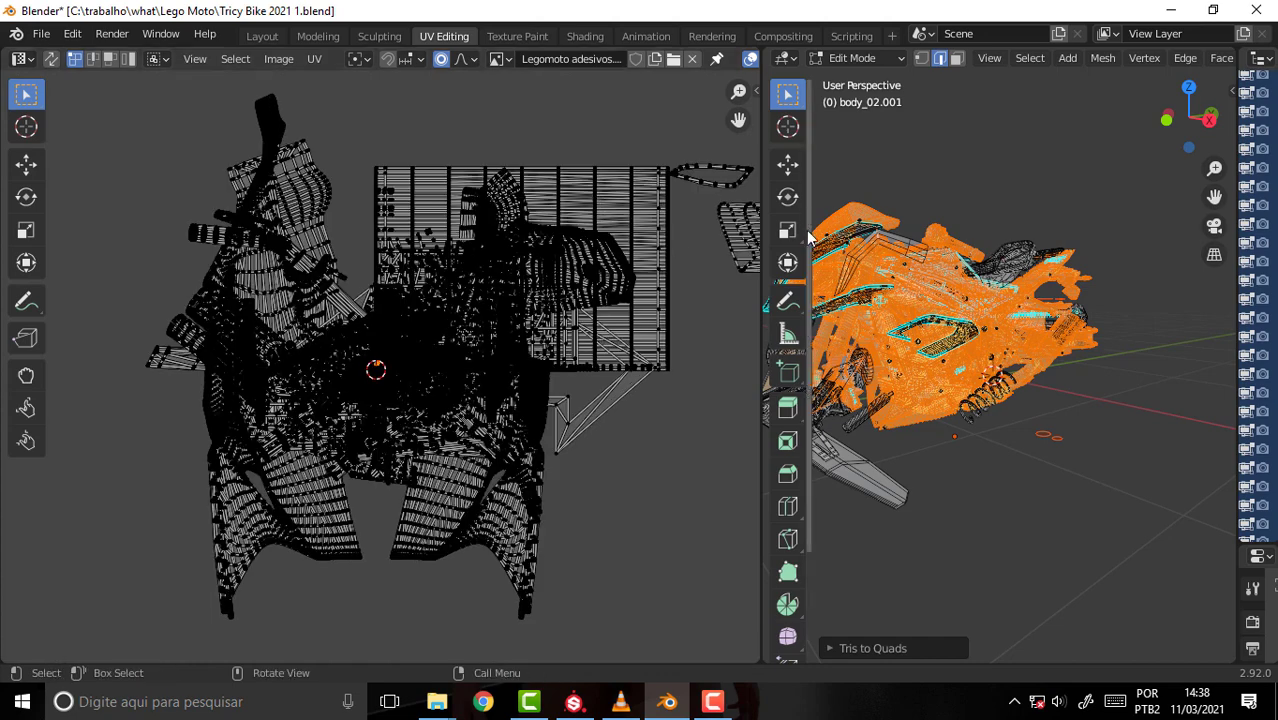
pyautogui.moveTo(760, 271); pyautogui.dragTo(522, 271)
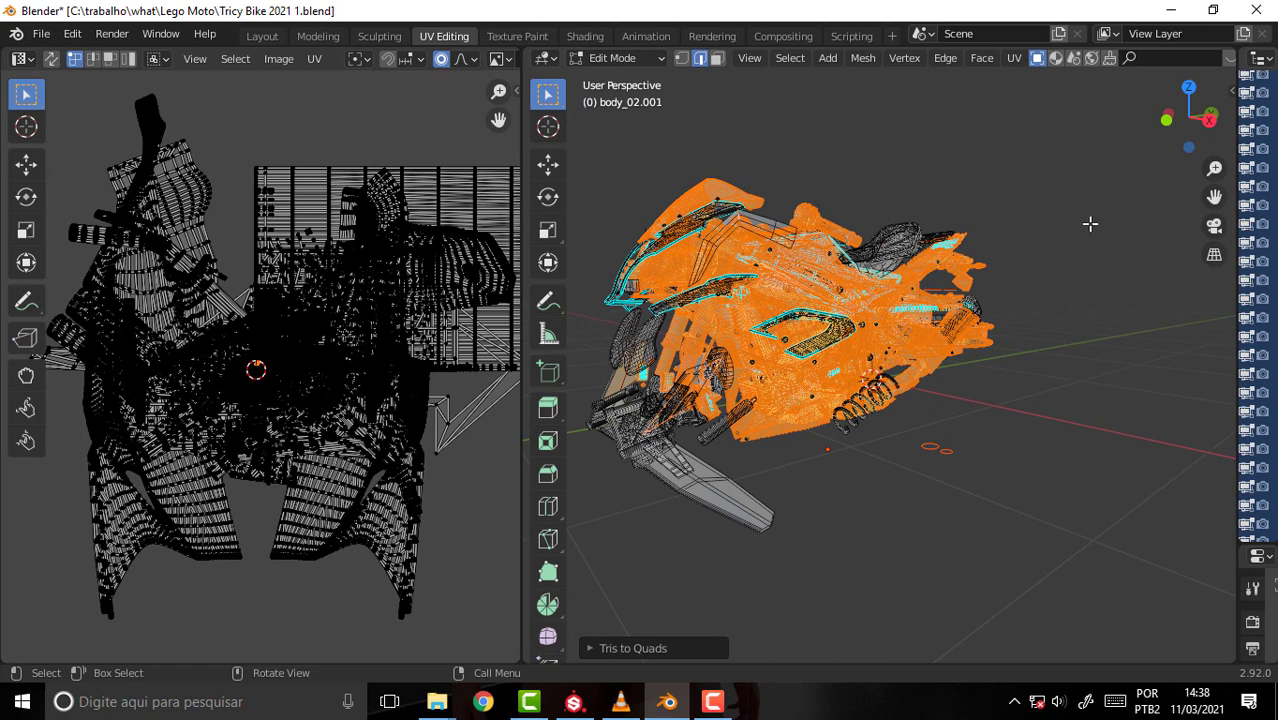
# - Smart UV Project the bike mesh with a 66° angle limit and frame the new layout
pyautogui.click(1013, 59)
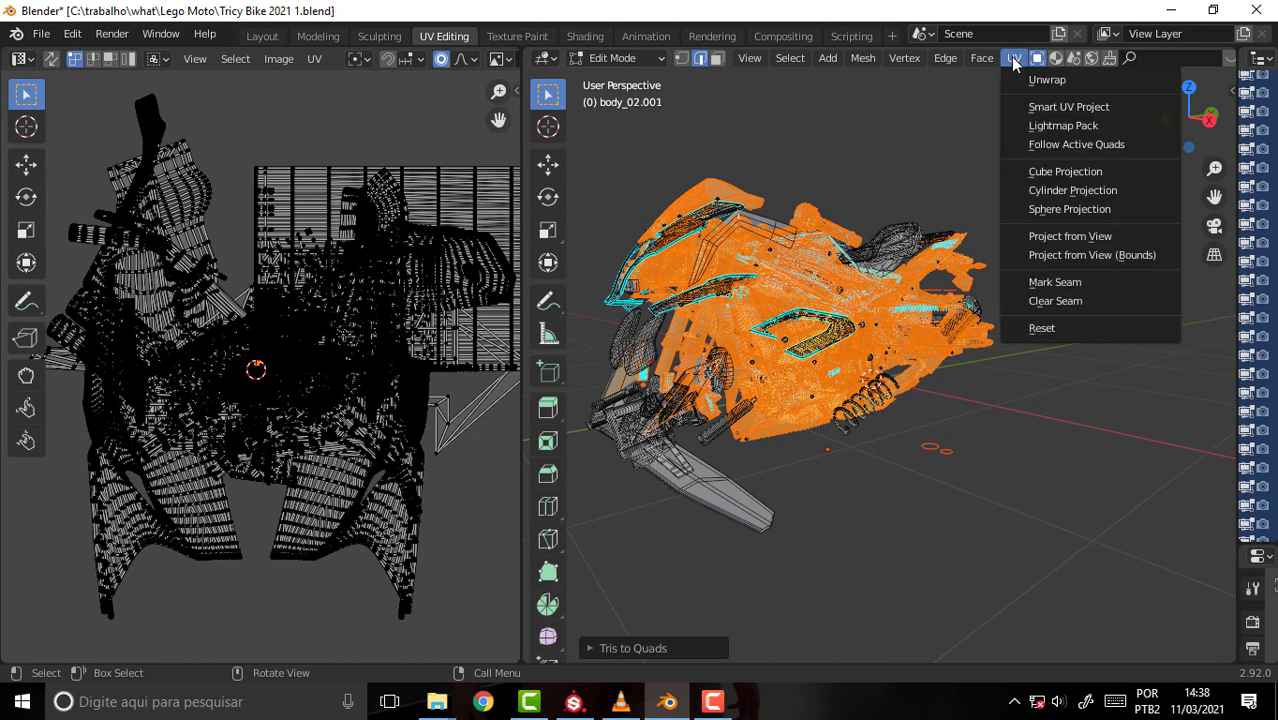
pyautogui.click(1078, 113)
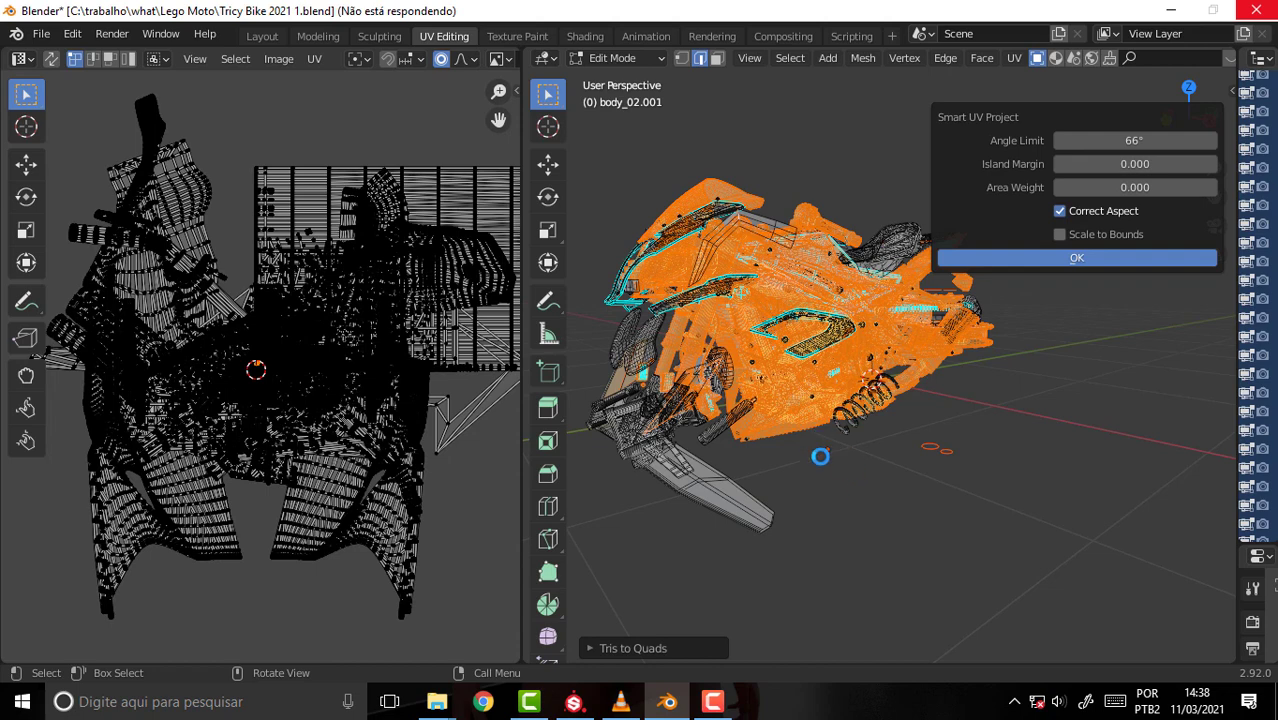
pyautogui.press('Home')
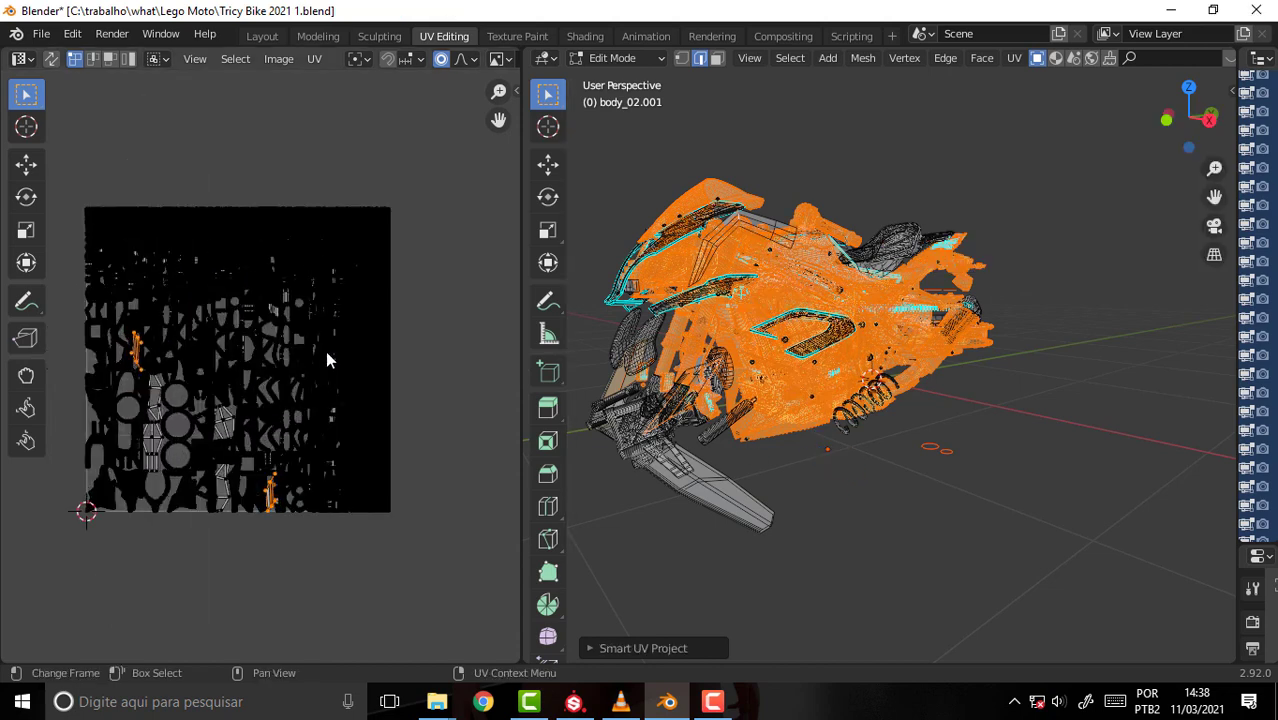
pyautogui.scroll(5, 325, 350)
pyautogui.scroll(-5, 325, 350)
# - Select all UV islands to inspect them, then deselect them and orbit the bike
pyautogui.press('a')
pyautogui.scroll(3, 366, 301)
pyautogui.scroll(2, 366, 301)
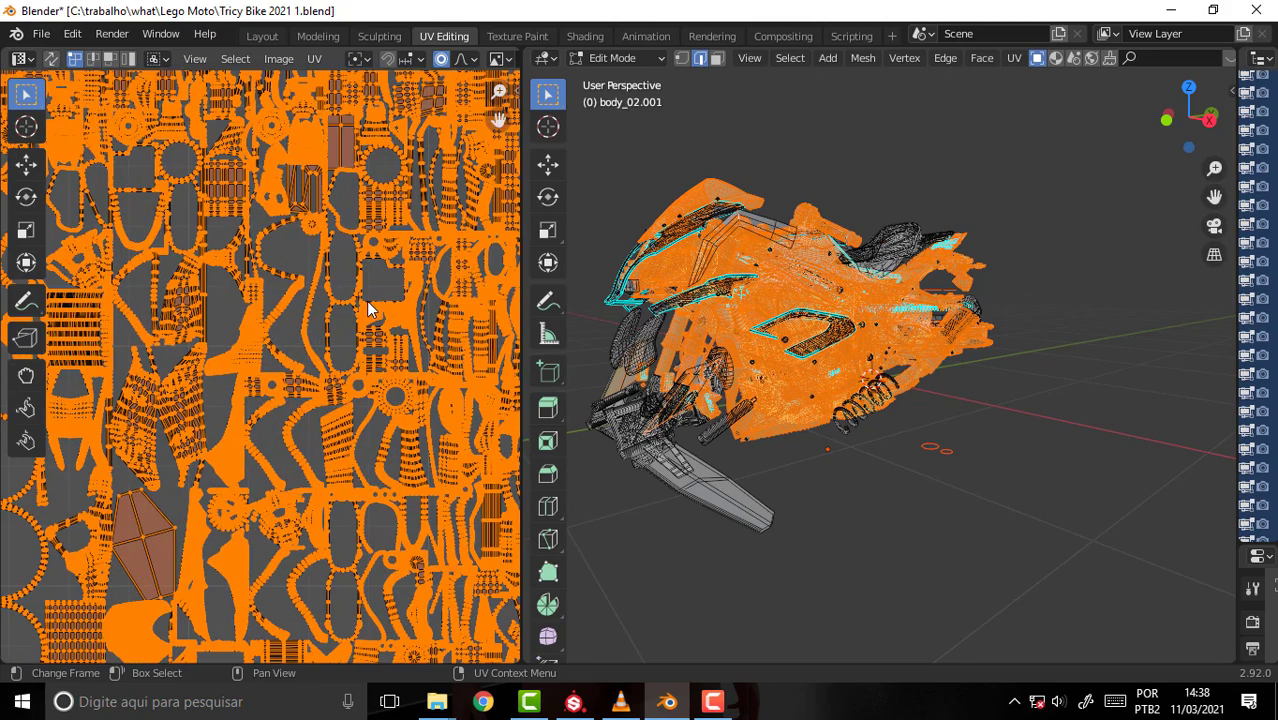
pyautogui.scroll(2, 366, 301)
pyautogui.scroll(2, 366, 300)
pyautogui.scroll(-5, 364, 297)
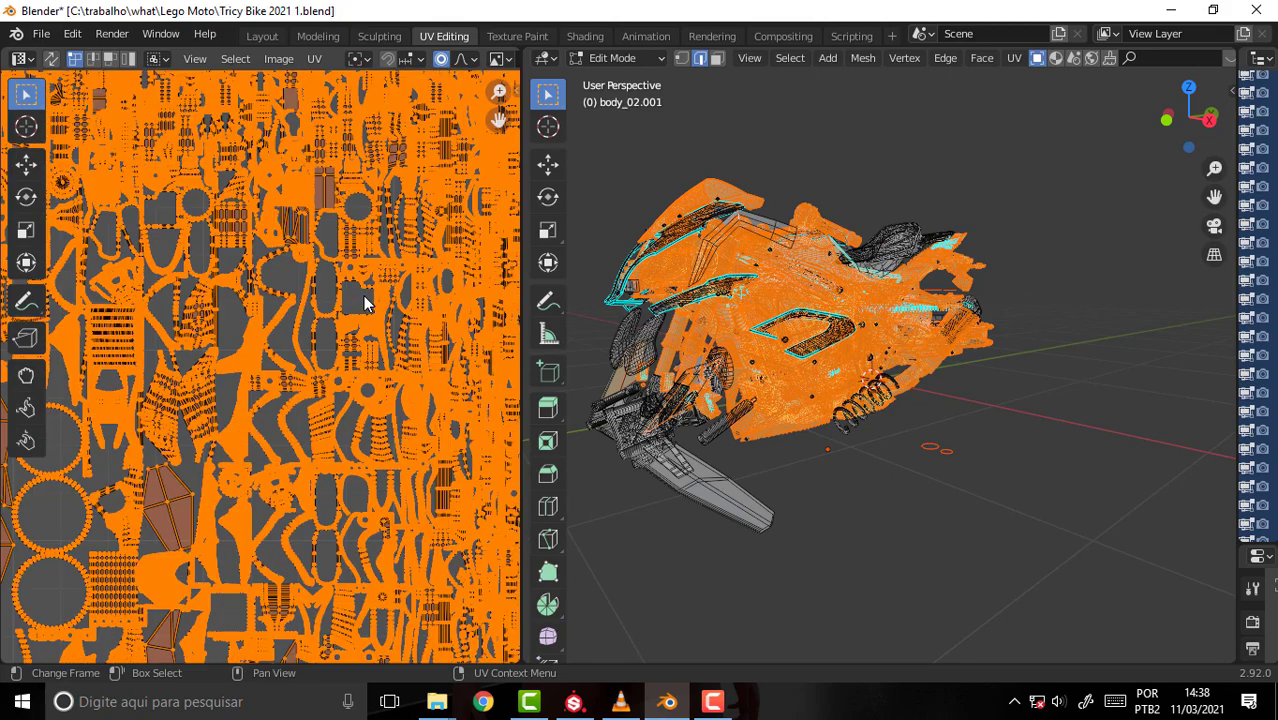
pyautogui.scroll(2, 397, 280)
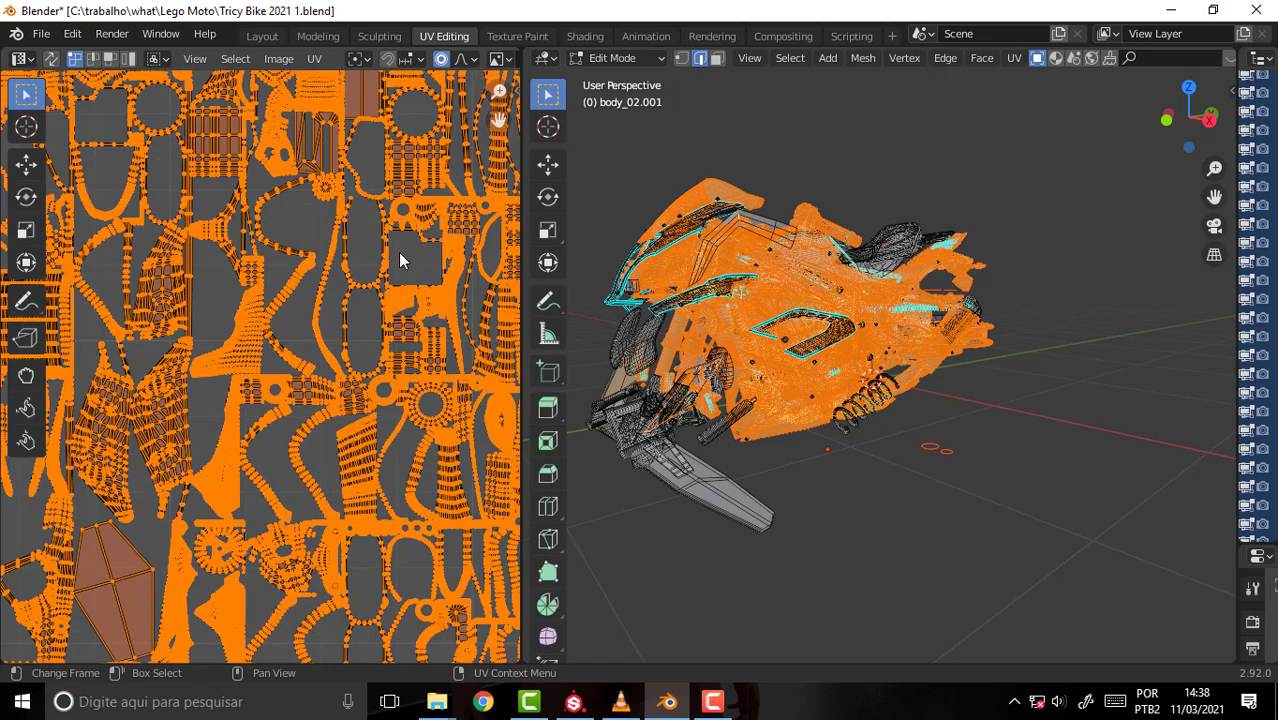
pyautogui.click(398, 256)
pyautogui.scroll(-6, 398, 256)
pyautogui.scroll(2, 399, 253)
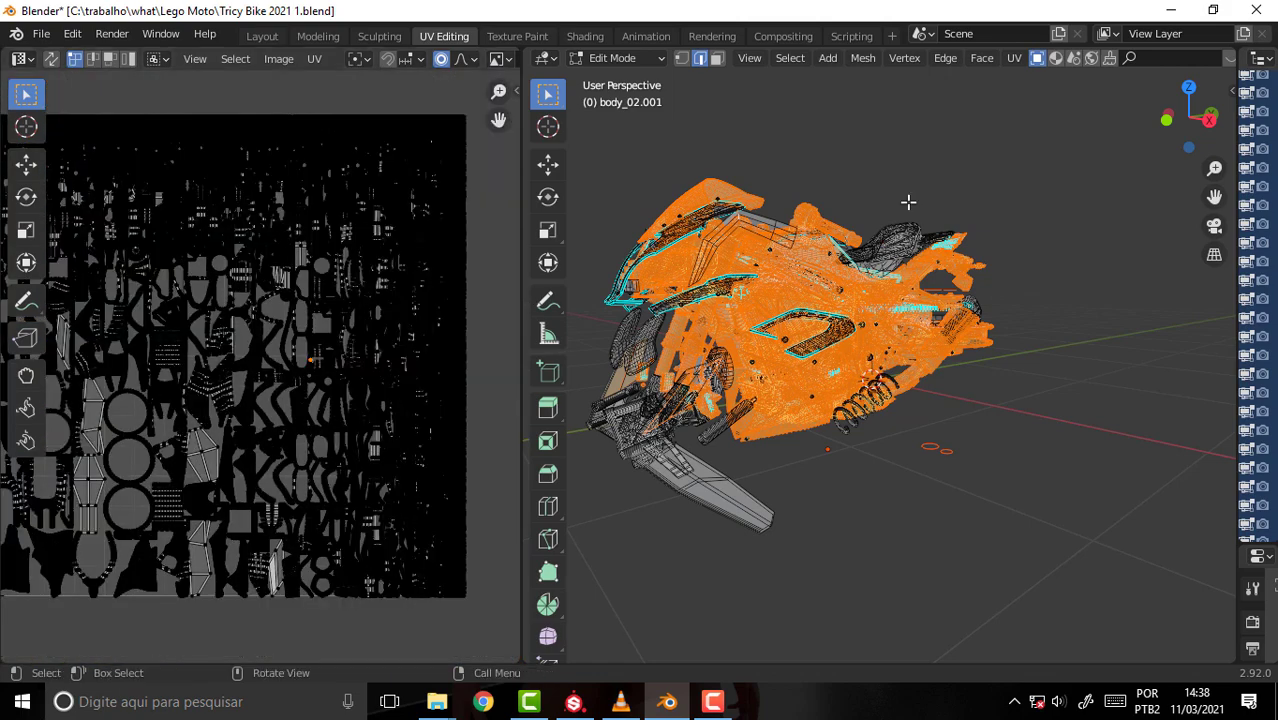
pyautogui.moveTo(903, 189); pyautogui.dragTo(956, 191, button='middle')
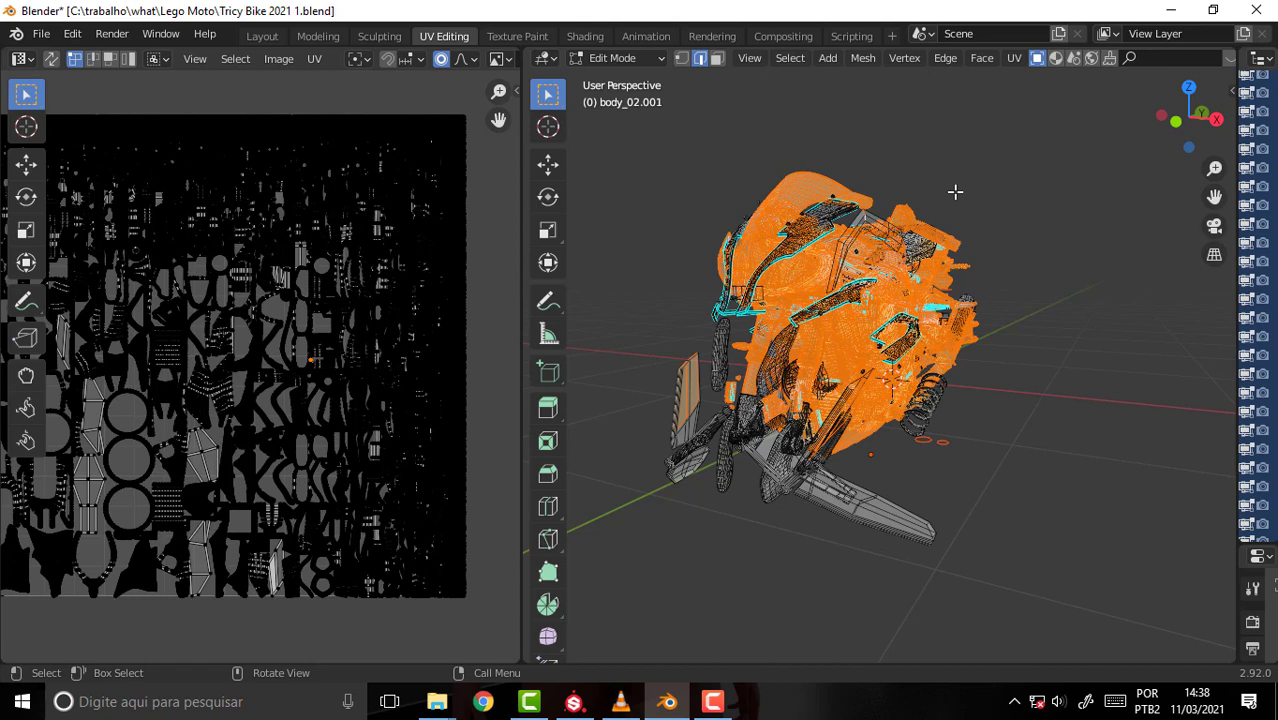
# - Return to Object Mode, collapse the UV editor, and switch from X-ray to solid shading
pyautogui.click(610, 58)
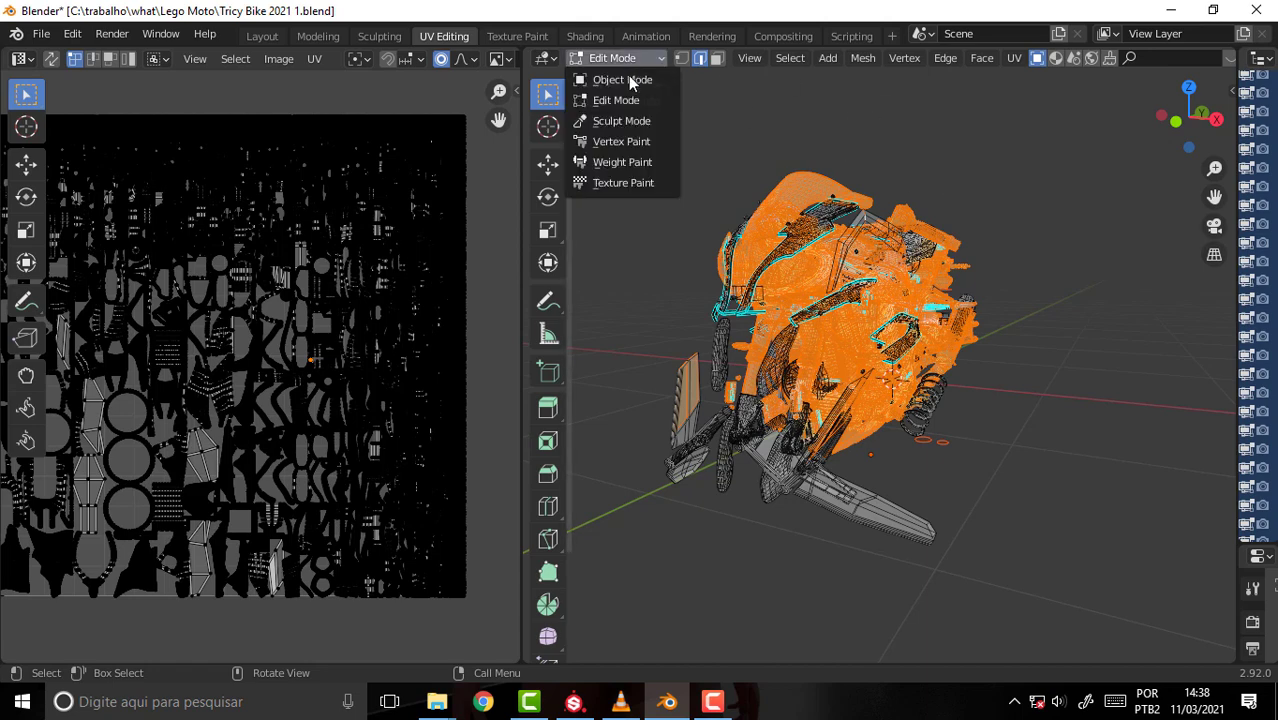
pyautogui.press('Return')
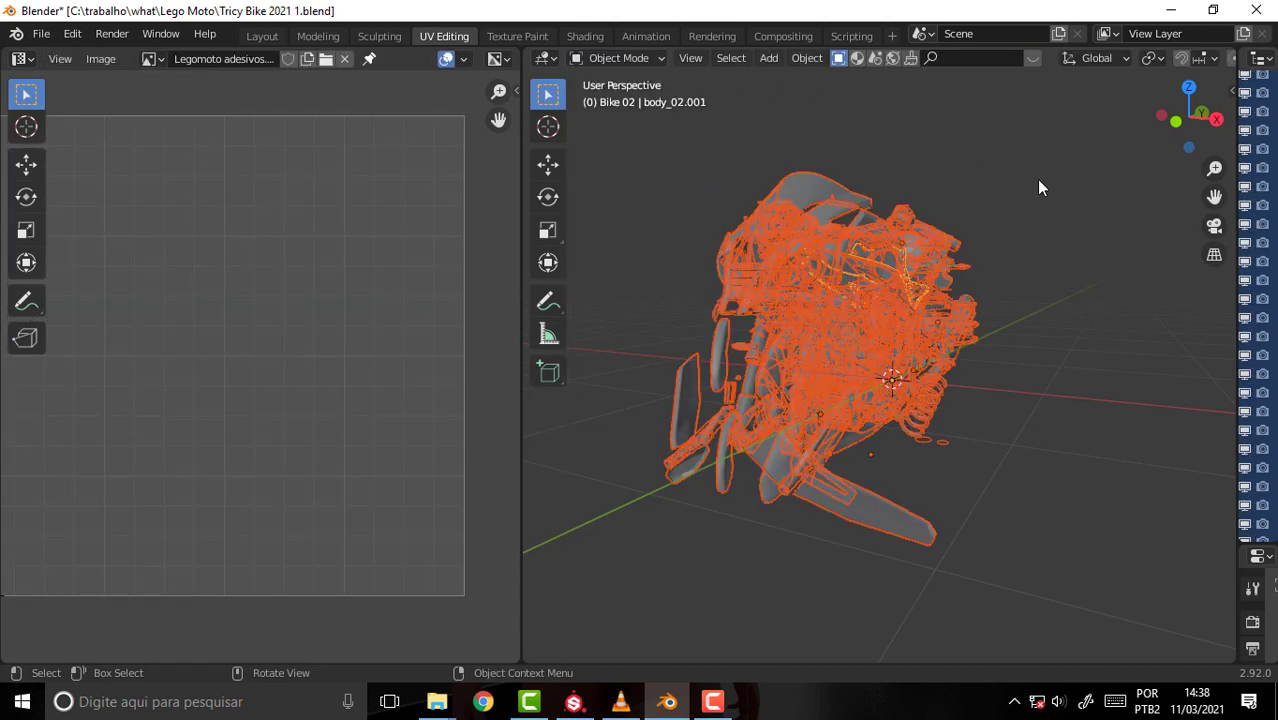
pyautogui.scroll(4, 1036, 179)
pyautogui.scroll(-3, 1035, 180)
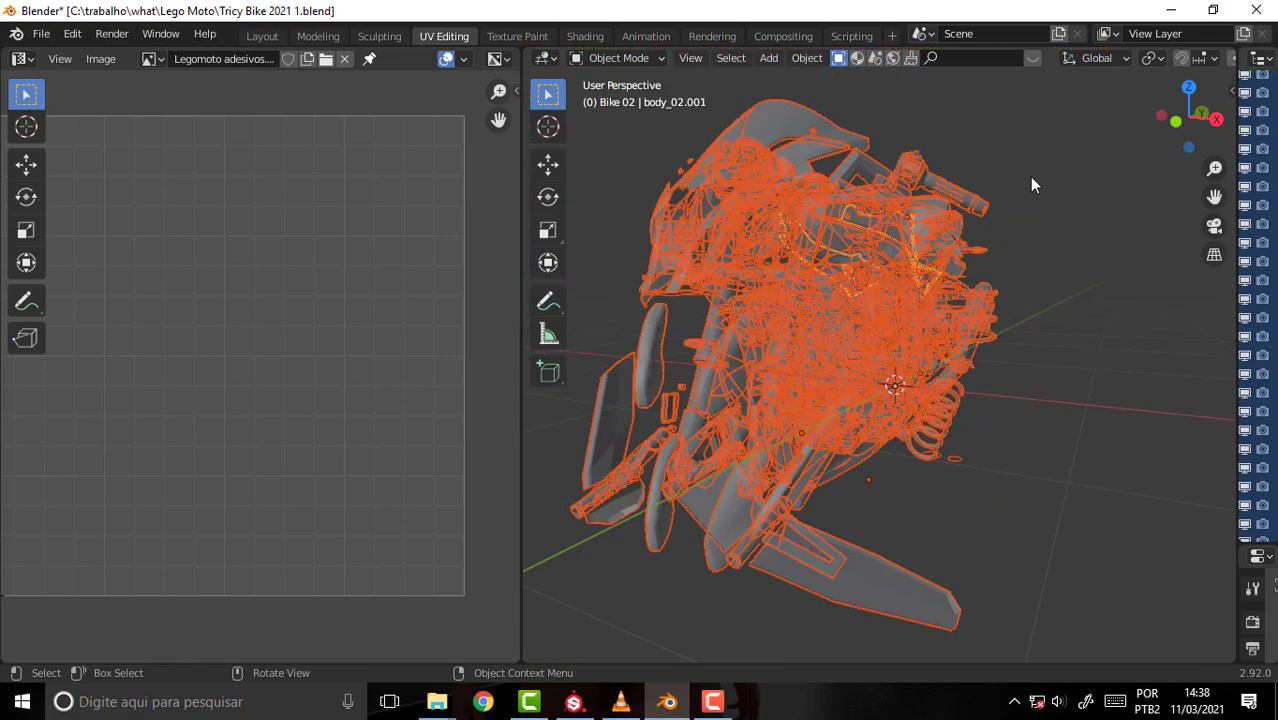
pyautogui.click(1033, 184)
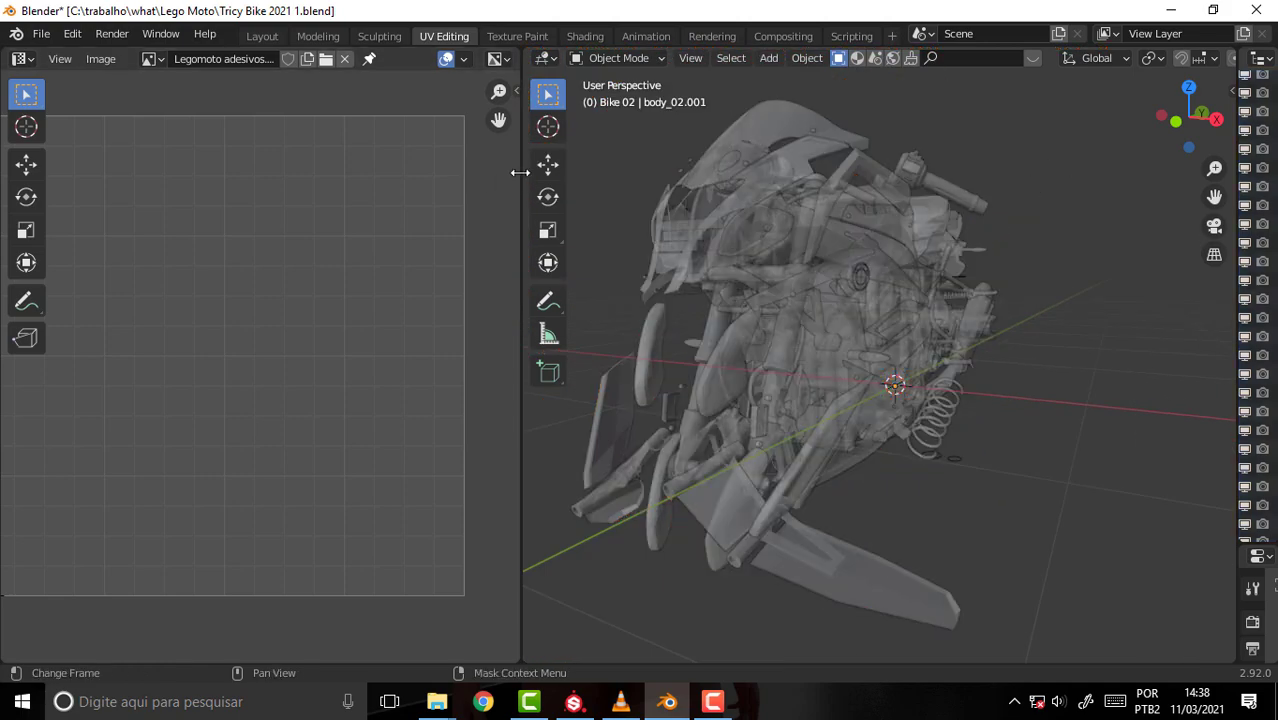
pyautogui.moveTo(519, 172); pyautogui.dragTo(28, 172)
pyautogui.click(1118, 58)
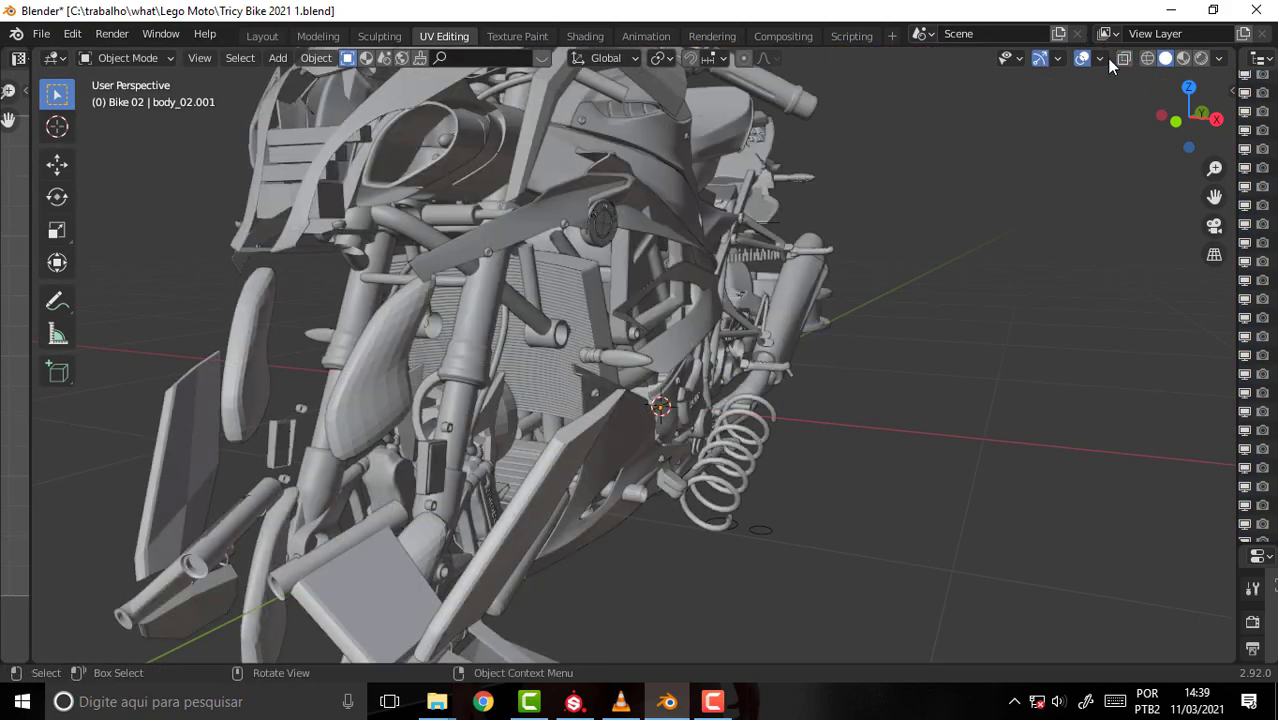
pyautogui.scroll(-2, 974, 141)
pyautogui.scroll(-3, 986, 144)
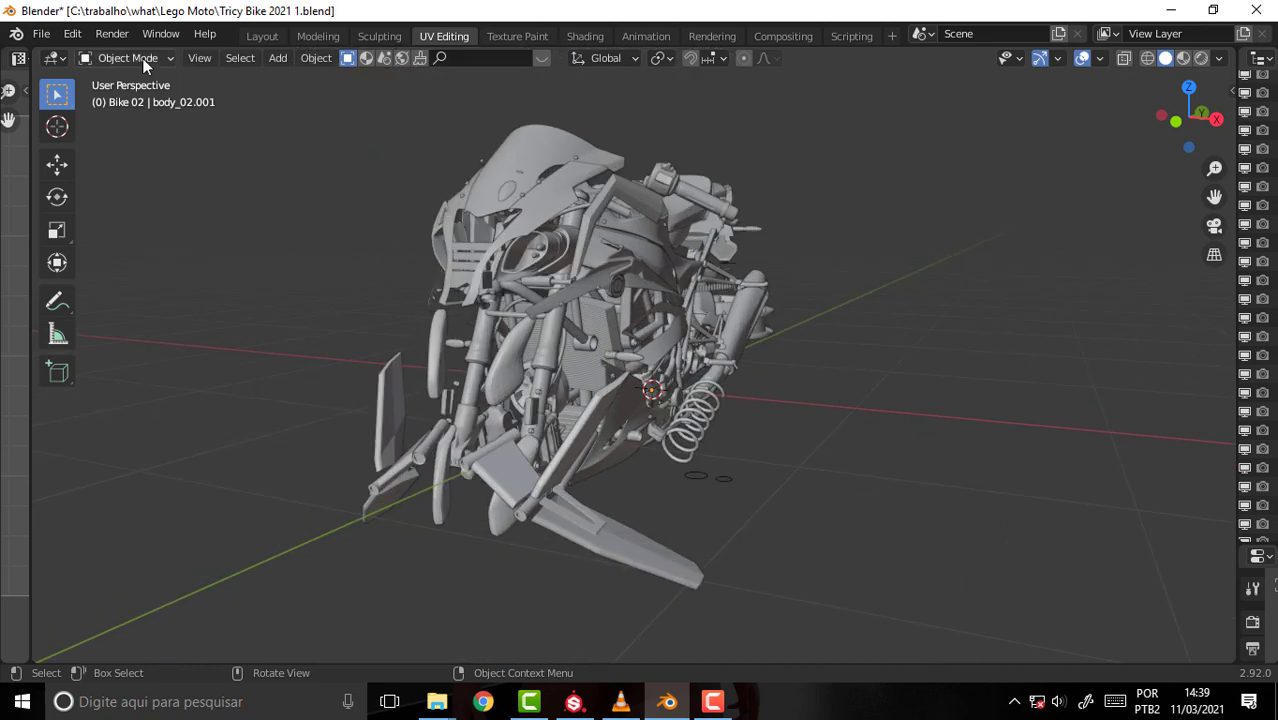
# - Box-select every bike object and enter Edit Mode on all of them together
pyautogui.click(145, 60)
pyautogui.click(143, 96)
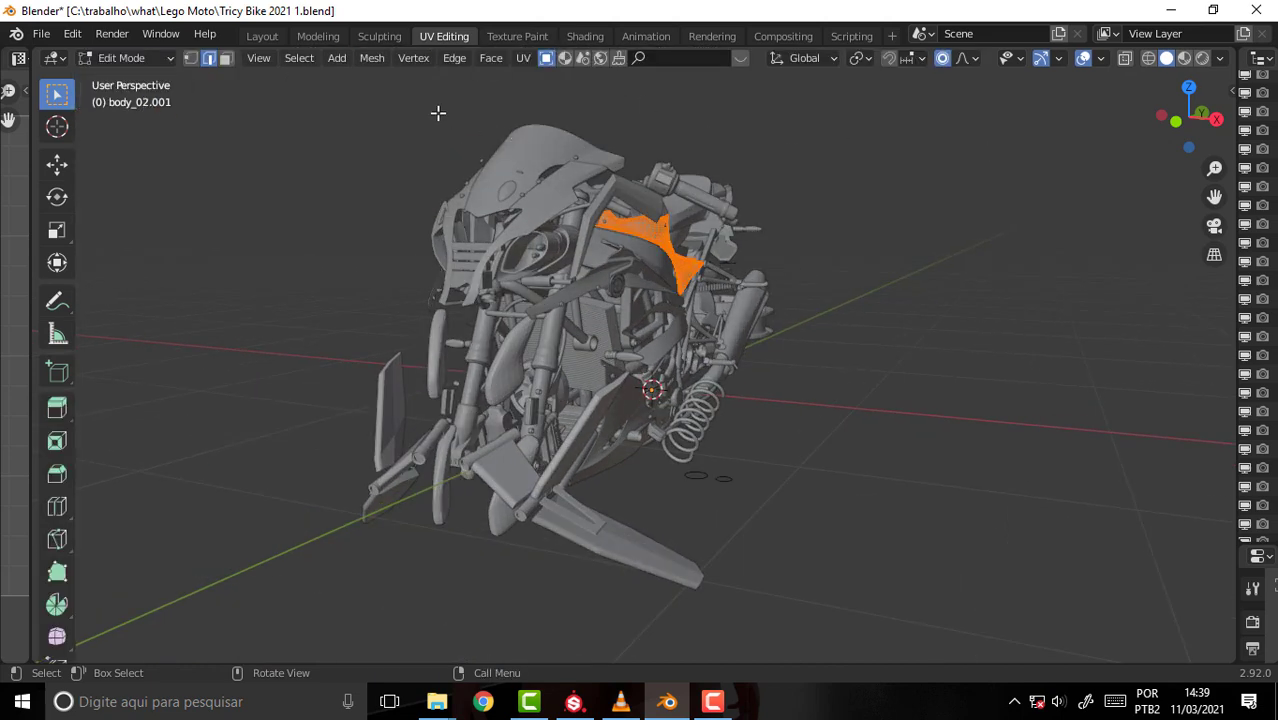
pyautogui.moveTo(311, 119); pyautogui.dragTo(893, 600)
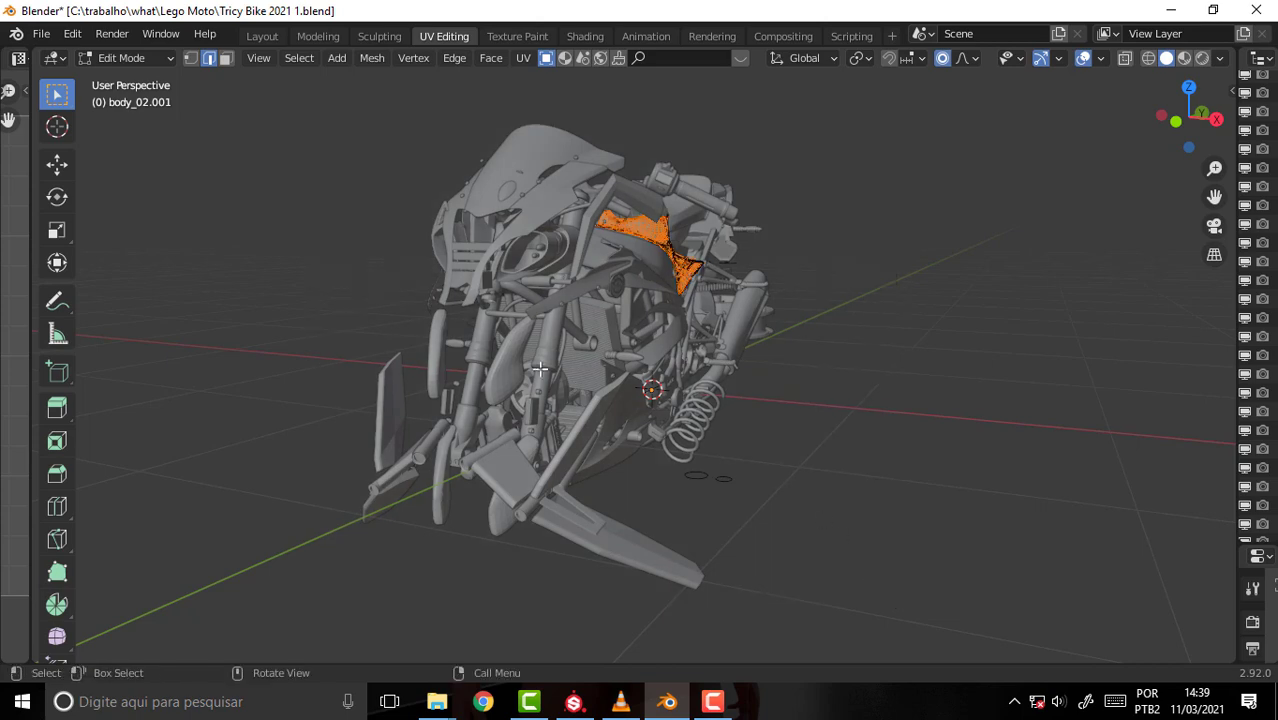
pyautogui.click(130, 58)
pyautogui.click(137, 77)
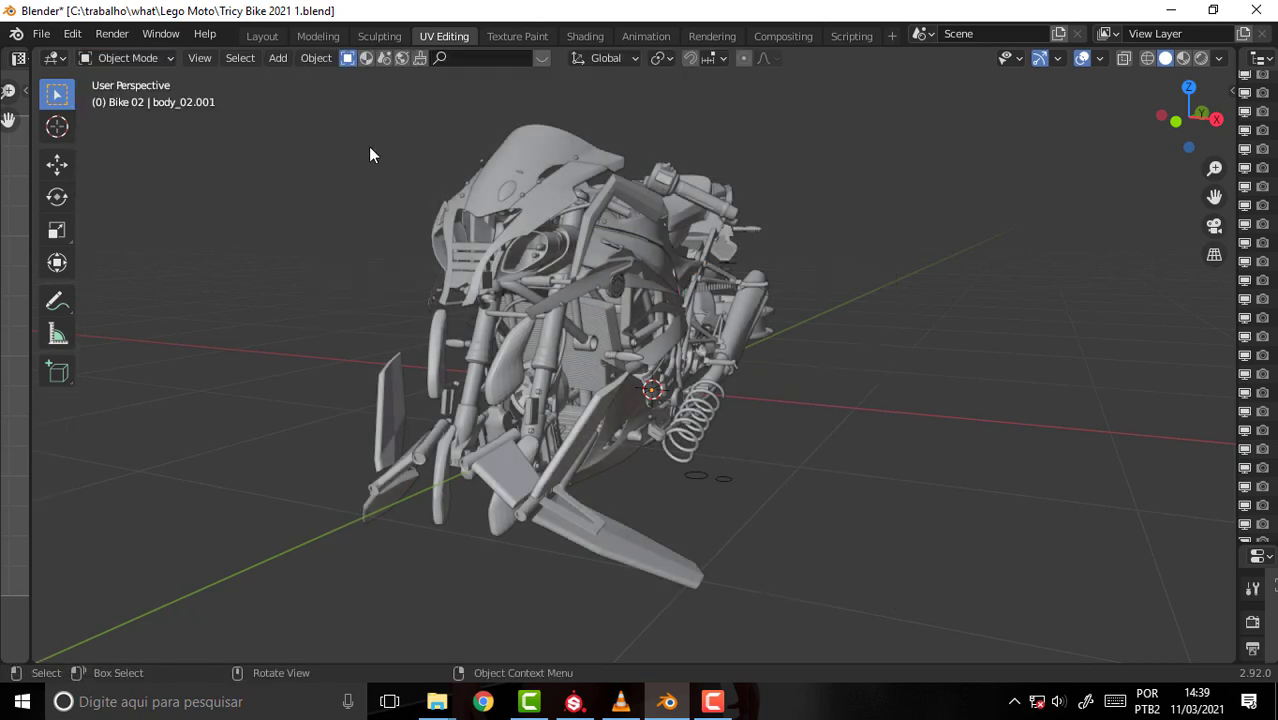
pyautogui.moveTo(331, 124); pyautogui.dragTo(913, 598)
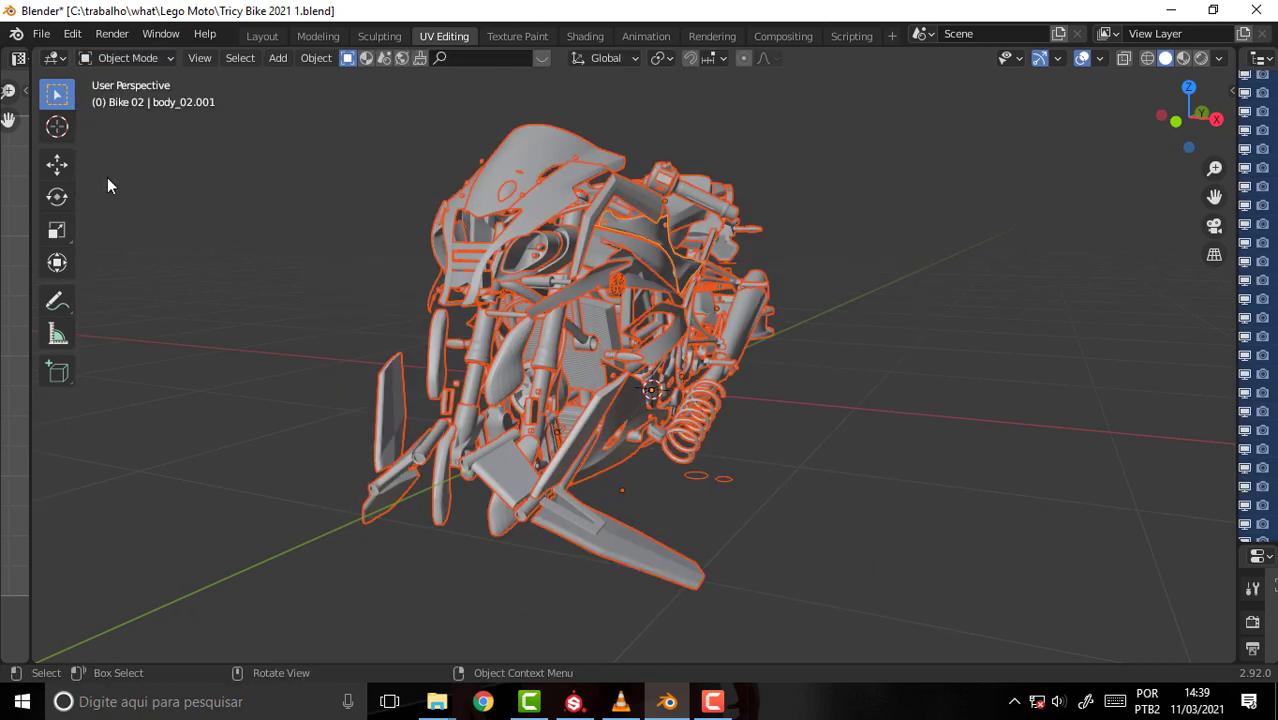
pyautogui.click(119, 57)
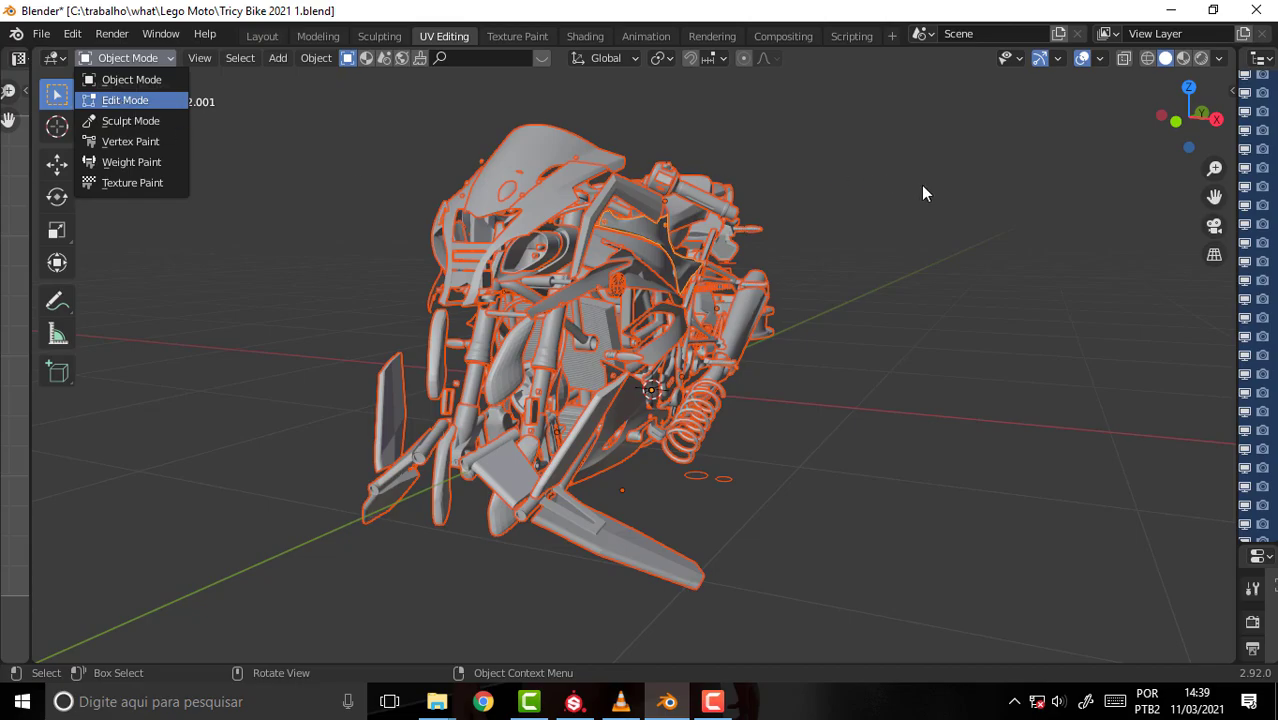
pyautogui.press('Return')
pyautogui.scroll(5, 921, 185)
pyautogui.moveTo(921, 185)
pyautogui.mouseDown(button='middle')
pyautogui.moveTo(935, 200)
pyautogui.moveTo(919, 188)
pyautogui.mouseUp(button='middle')
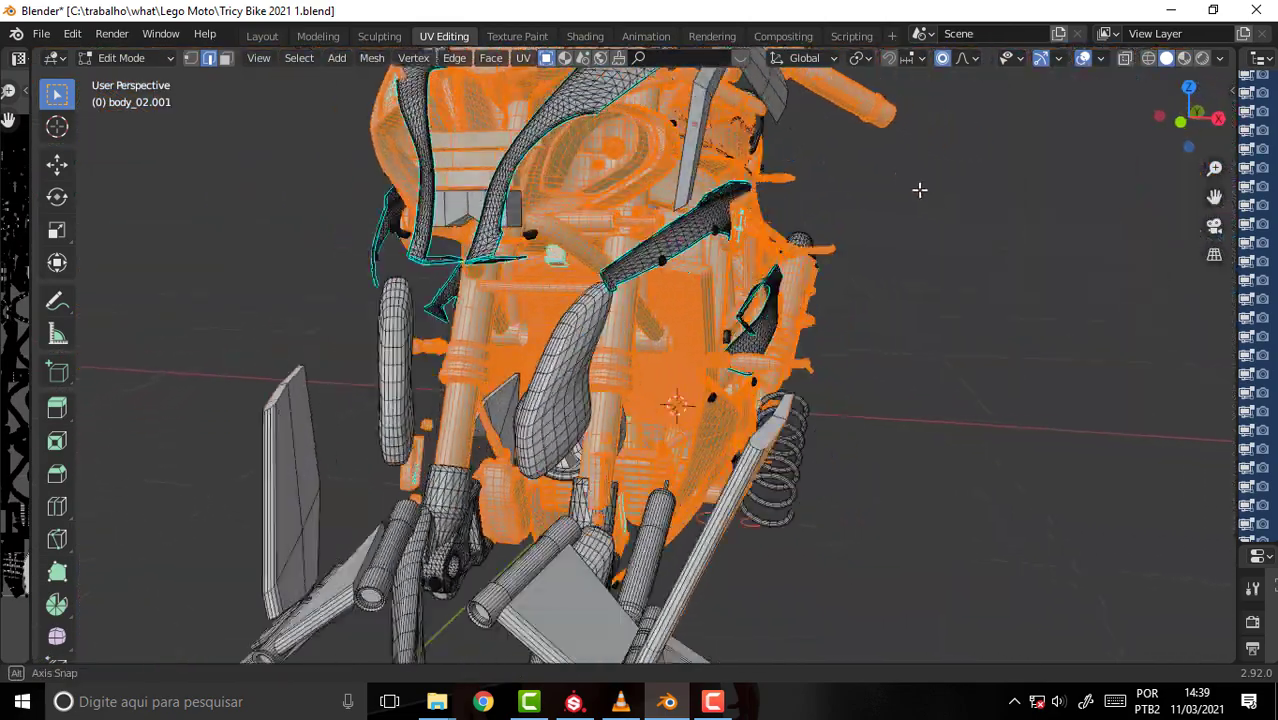
# - Widen the UV editor and frame the texture to inspect the bike body's UV layout
pyautogui.scroll(-3, 899, 234)
pyautogui.moveTo(4, 300); pyautogui.dragTo(466, 311)
pyautogui.scroll(1, 334, 311)
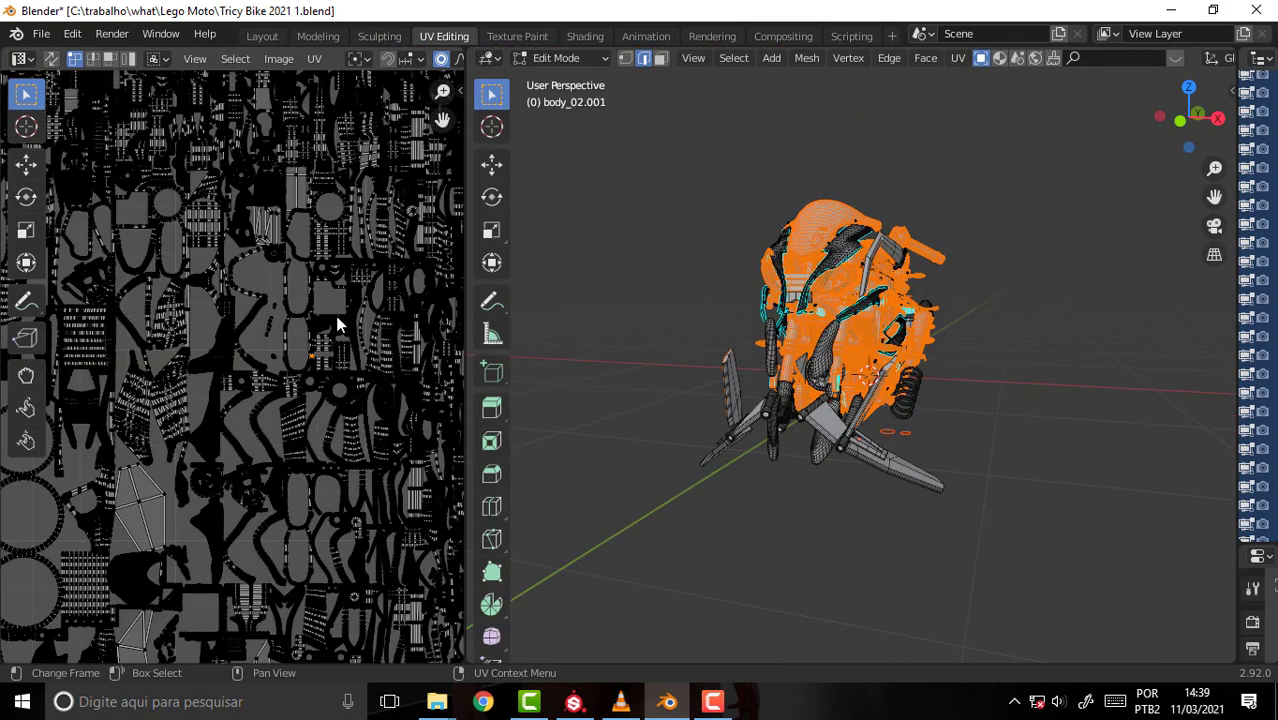
pyautogui.scroll(-3, 334, 311)
pyautogui.scroll(2, 334, 311)
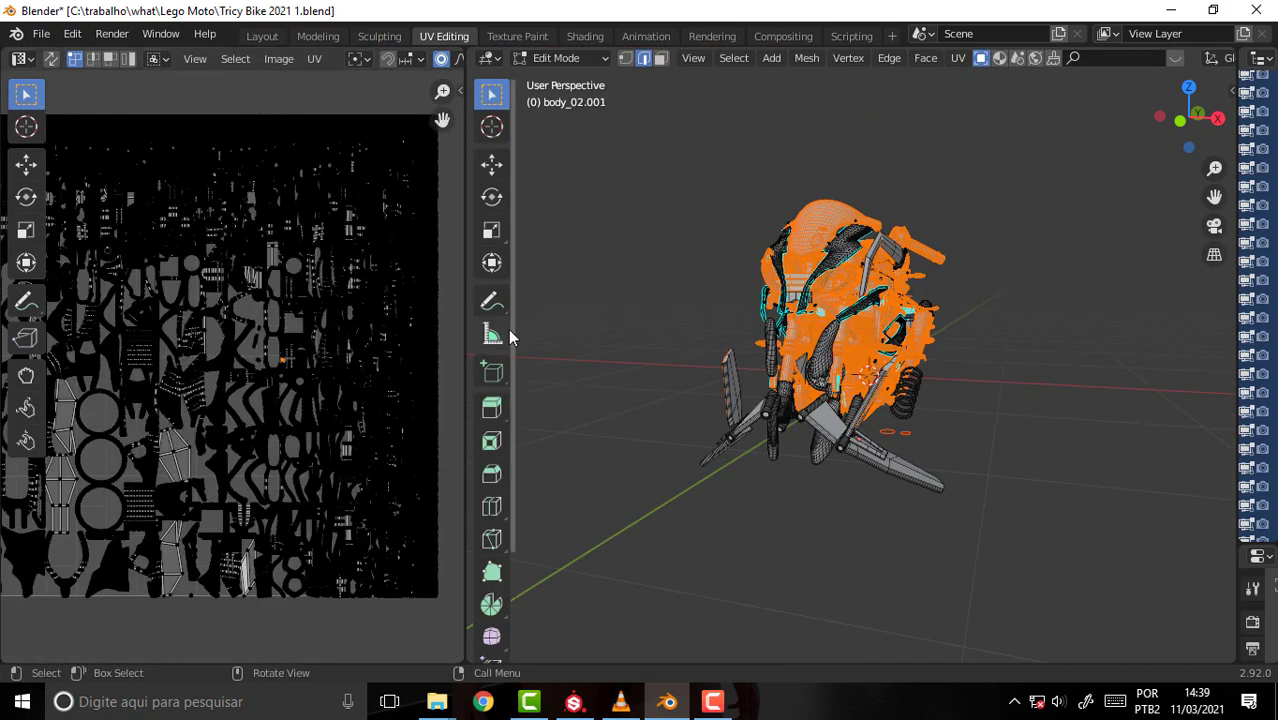
pyautogui.moveTo(512, 330)
pyautogui.mouseDown()
pyautogui.moveTo(578, 324)
pyautogui.moveTo(495, 331)
pyautogui.moveTo(718, 314)
pyautogui.moveTo(704, 314)
pyautogui.mouseUp()
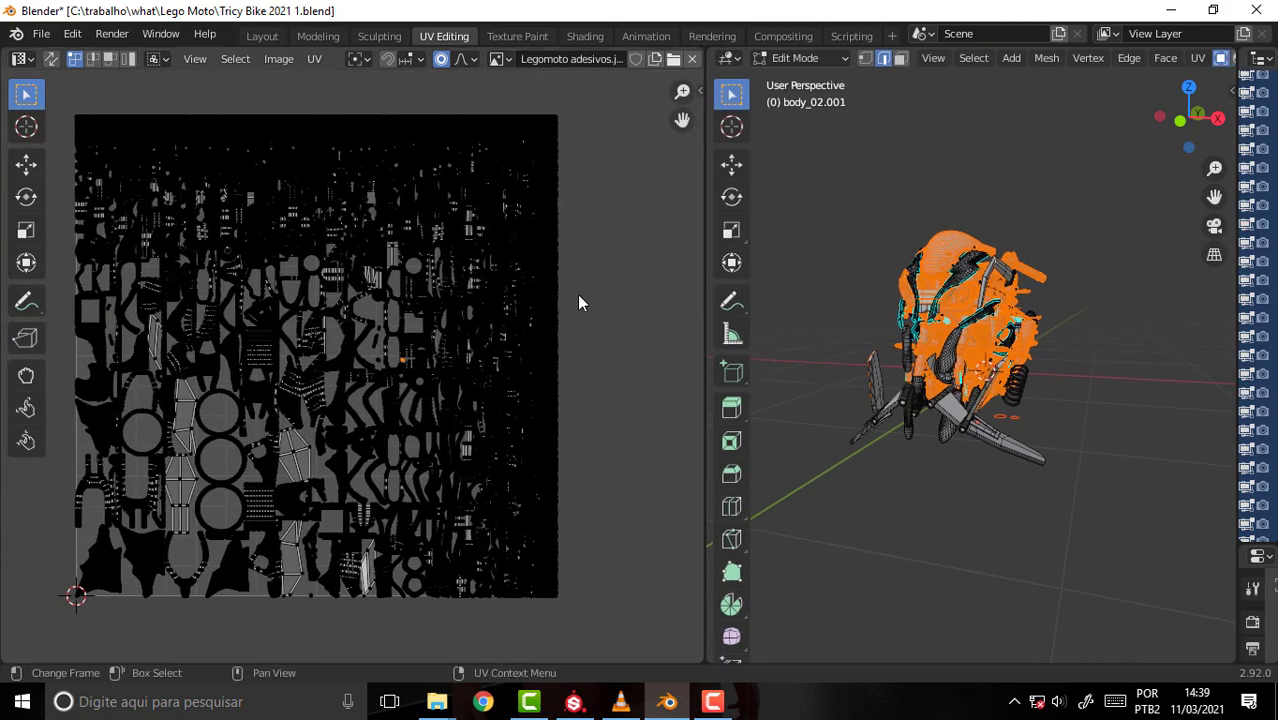
pyautogui.scroll(2, 578, 294)
pyautogui.scroll(3, 578, 294)
pyautogui.scroll(-2, 577, 293)
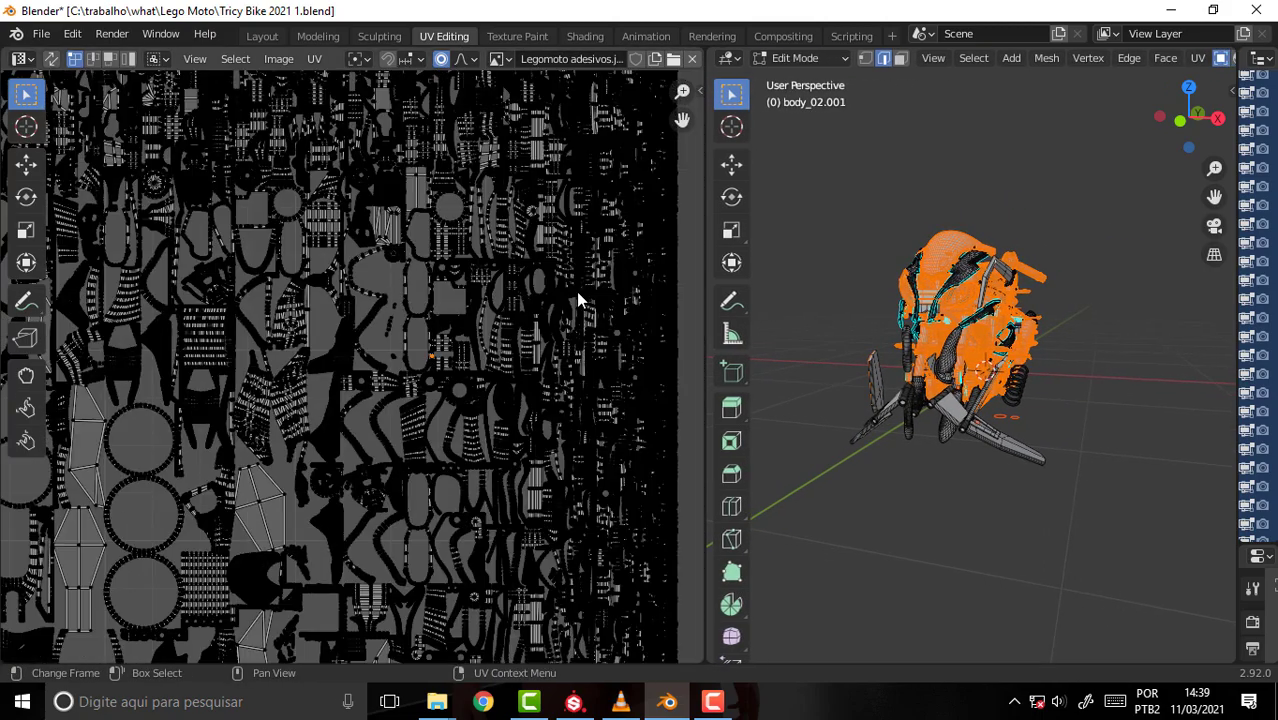
pyautogui.press('Home')
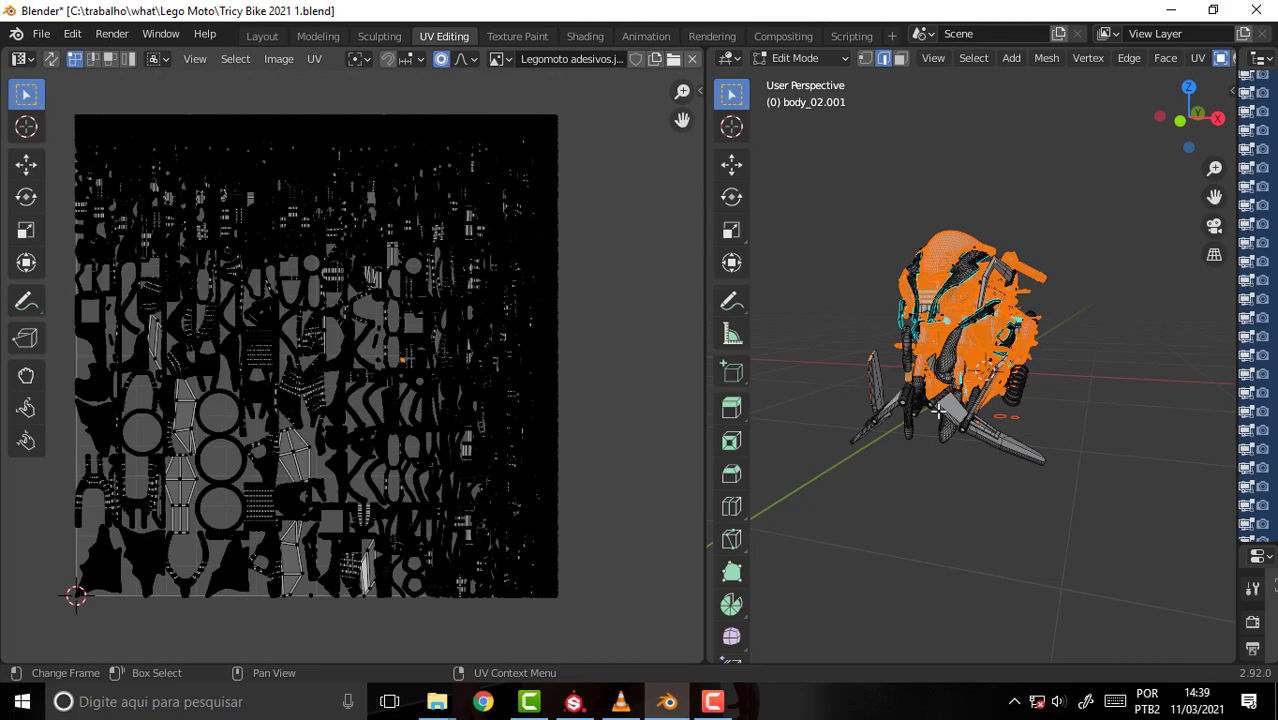
pyautogui.scroll(7, 998, 260)
pyautogui.moveTo(998, 260)
pyautogui.mouseDown(button='middle')
pyautogui.moveTo(884, 310)
pyautogui.moveTo(928, 312)
pyautogui.mouseUp(button='middle')
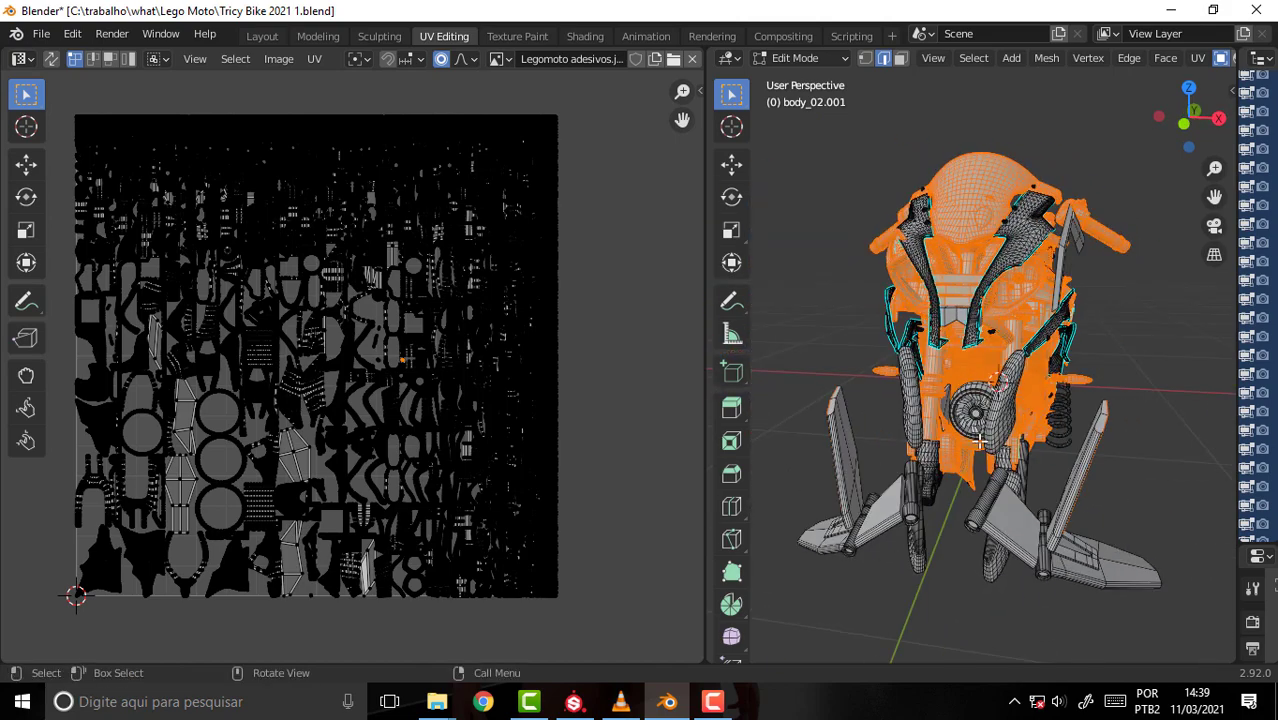
pyautogui.scroll(1, 549, 302)
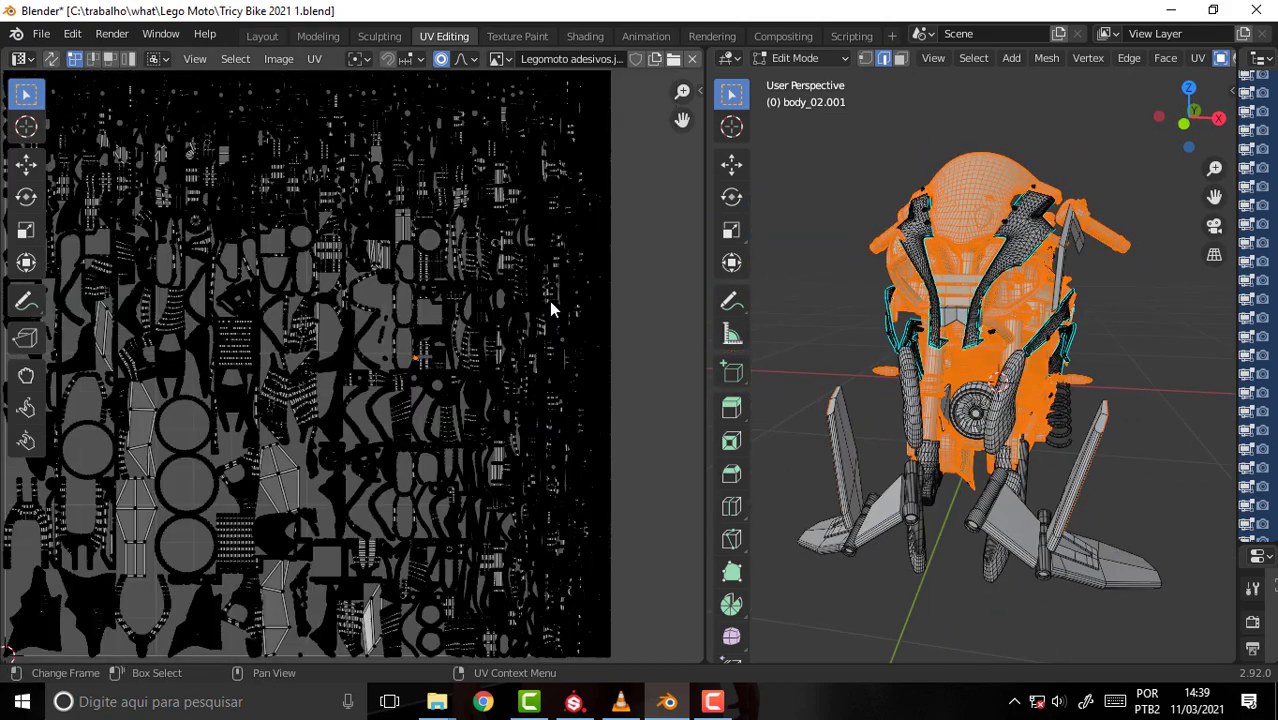
pyautogui.scroll(-1, 541, 302)
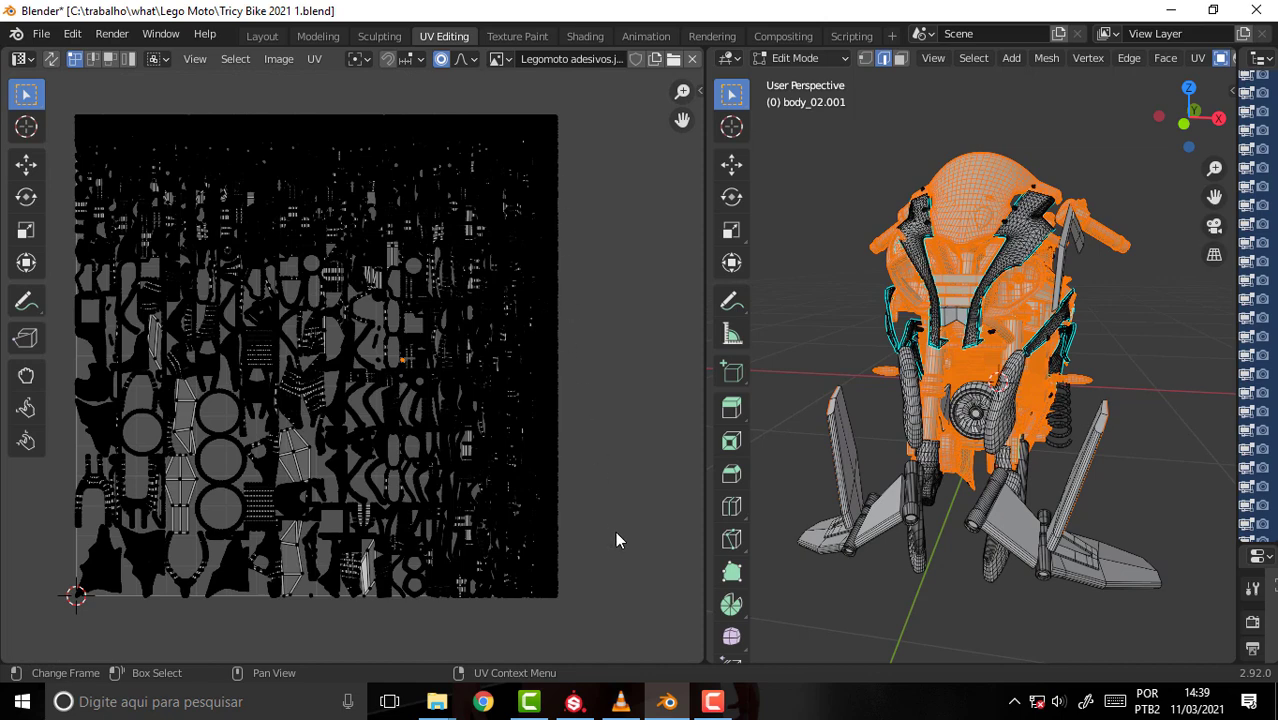
pyautogui.click(714, 702)
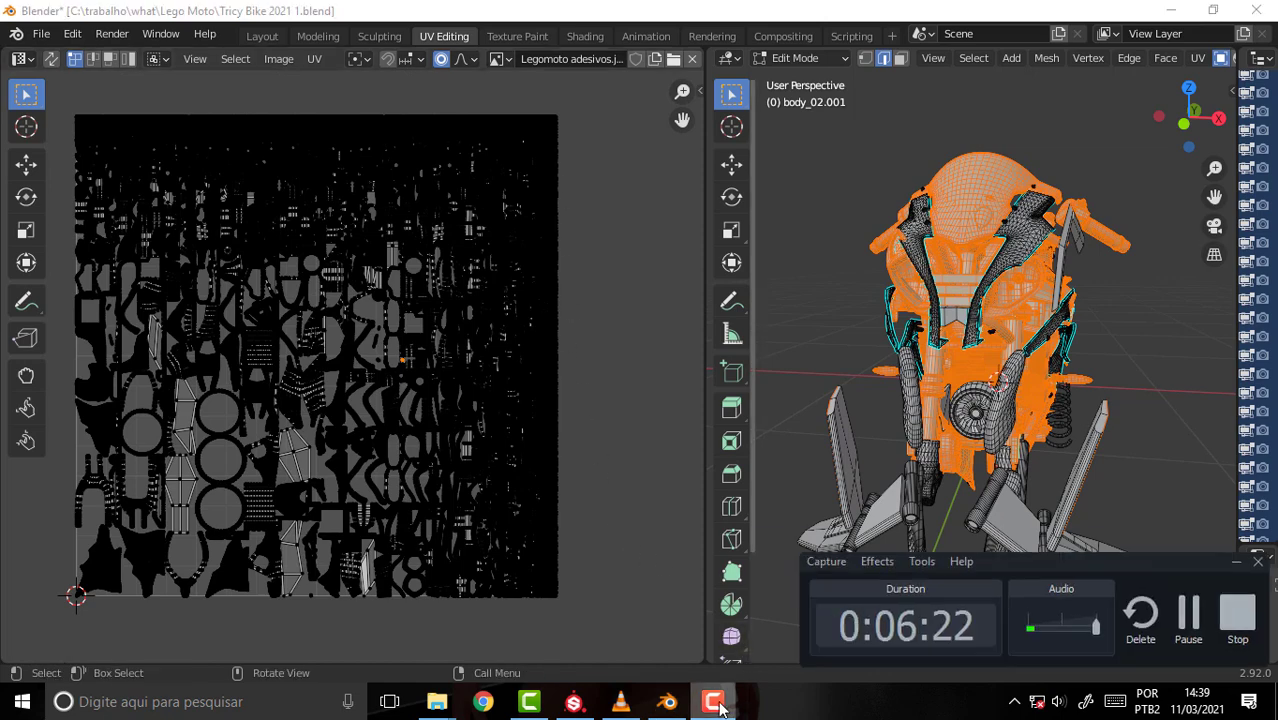
pyautogui.click(716, 703)
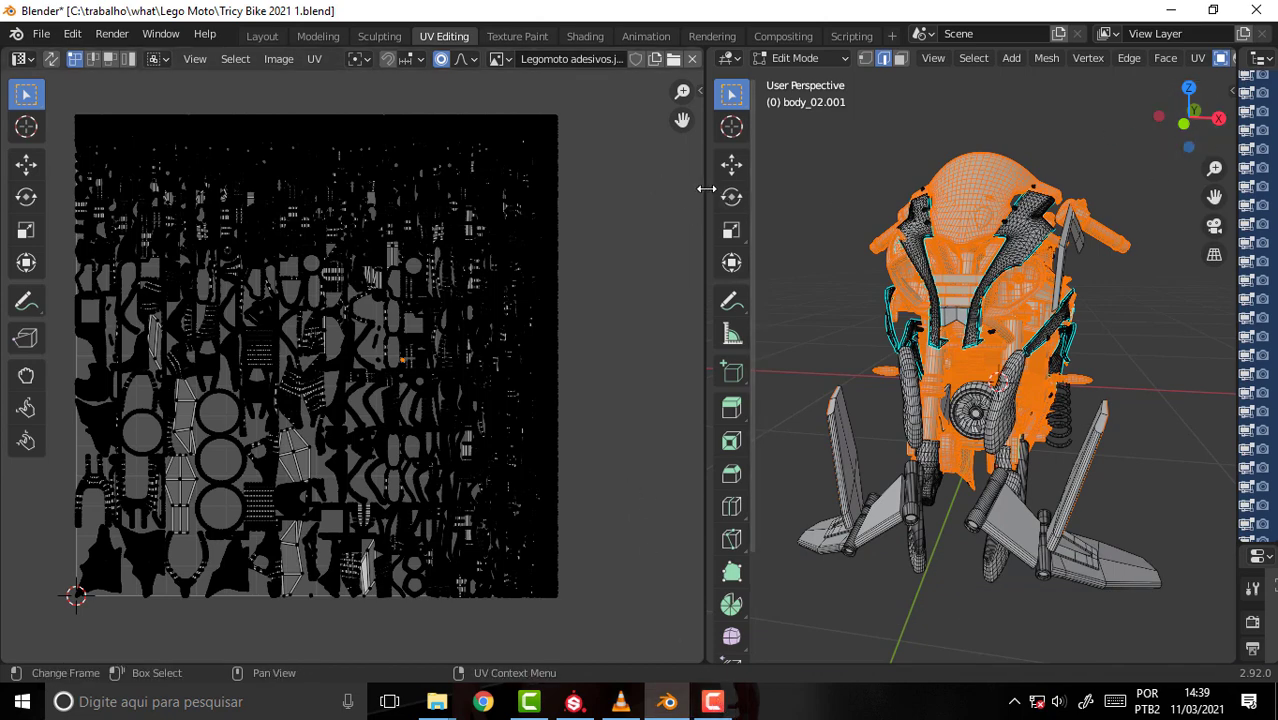
# - Shrink the UV editor, widen the outliner, and switch back to Object Mode
pyautogui.moveTo(704, 189); pyautogui.dragTo(341, 189)
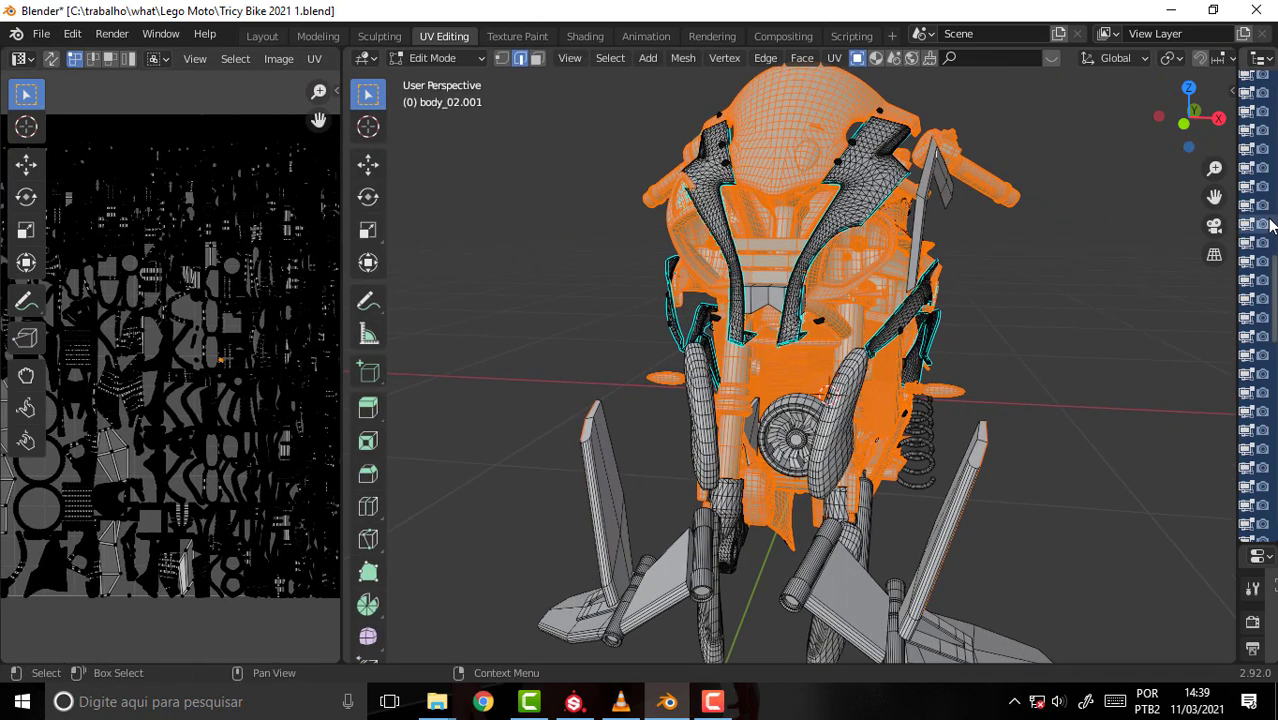
pyautogui.moveTo(1240, 215); pyautogui.dragTo(984, 216)
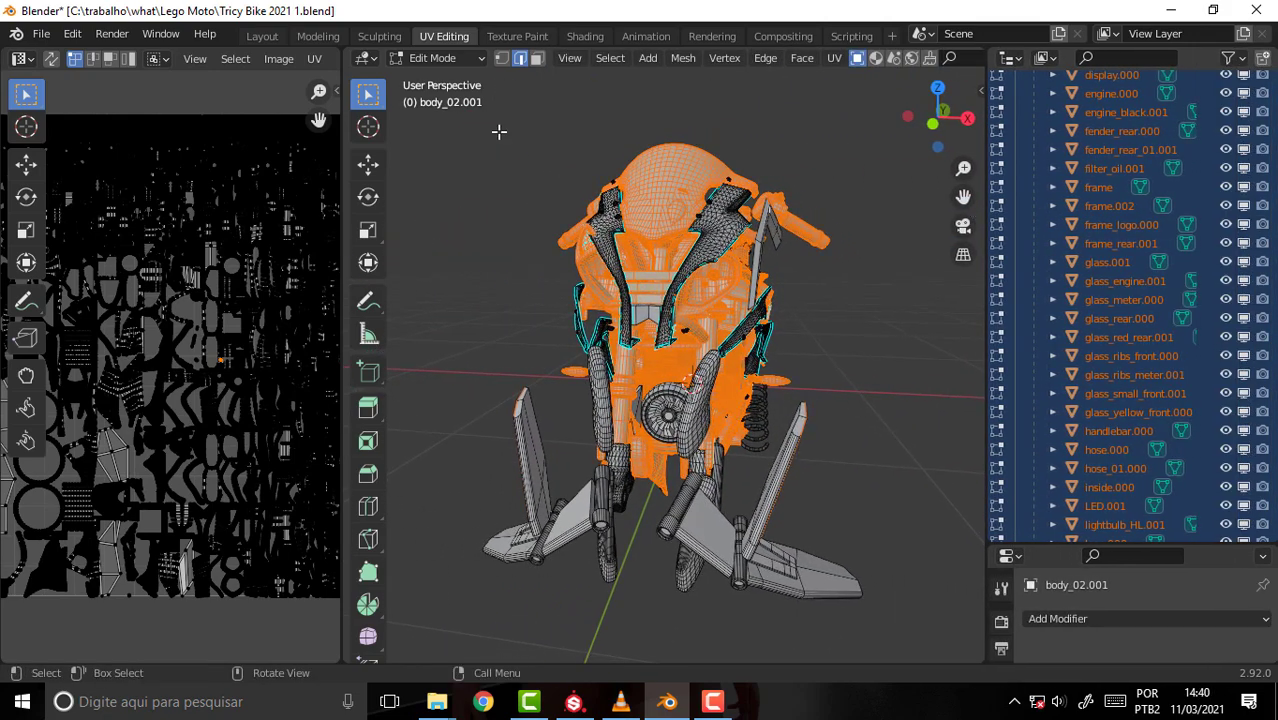
pyautogui.scroll(-5, 683, 220)
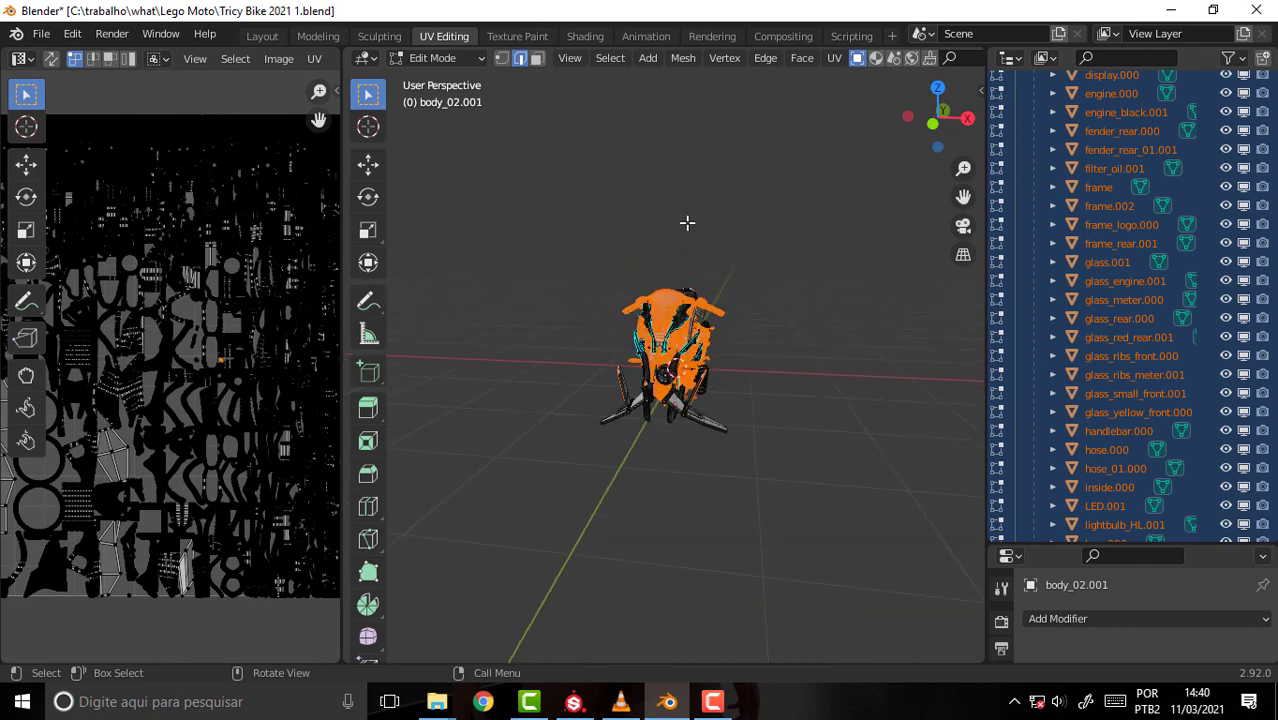
pyautogui.scroll(5, 683, 220)
pyautogui.click(432, 59)
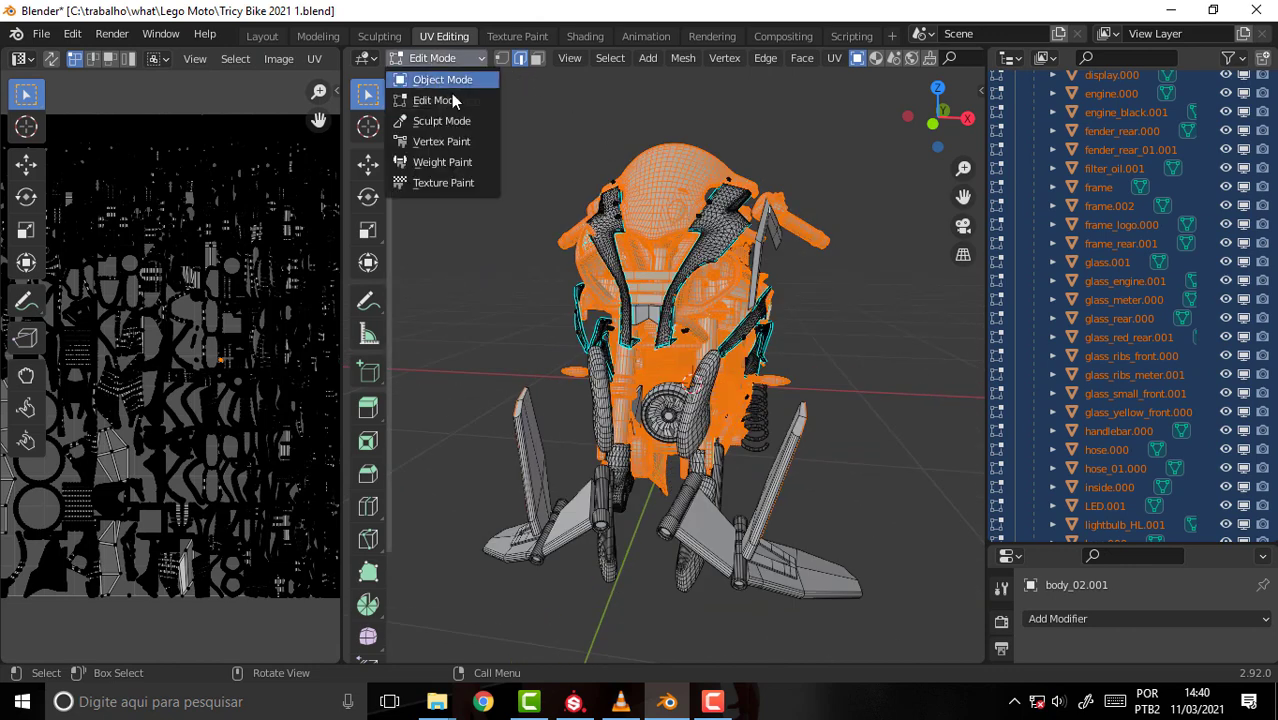
pyautogui.press('Return')
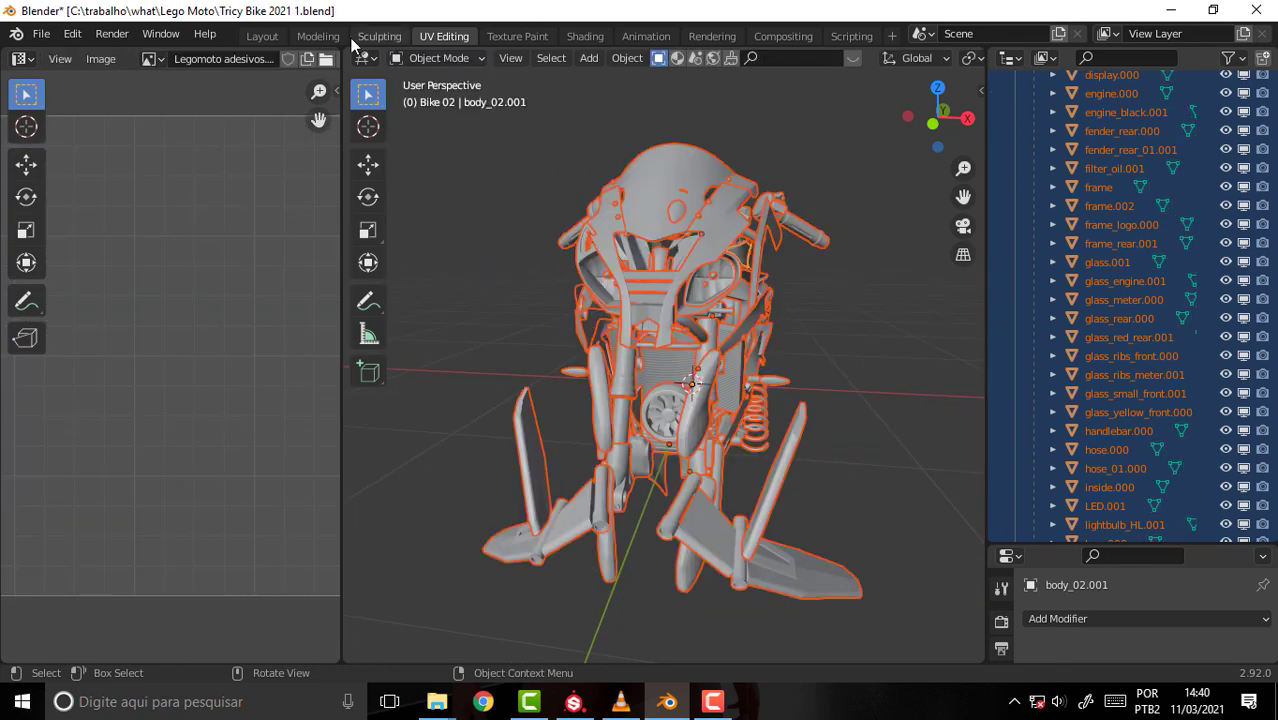
# - Switch to the Modeling workspace and orbit around the whole bike
pyautogui.click(318, 36)
pyautogui.scroll(2, 656, 185)
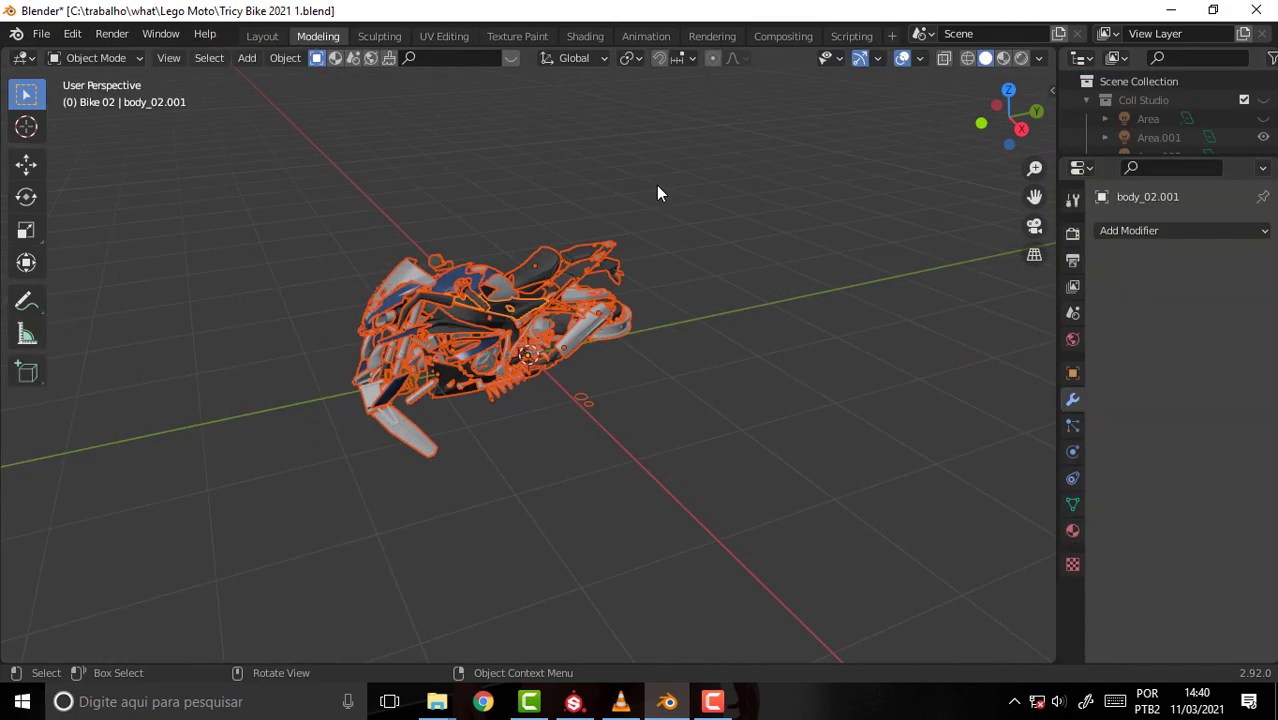
pyautogui.scroll(4, 650, 190)
pyautogui.moveTo(645, 195)
pyautogui.mouseDown(button='middle')
pyautogui.moveTo(556, 200)
pyautogui.moveTo(650, 200)
pyautogui.moveTo(498, 175)
pyautogui.moveTo(804, 188)
pyautogui.moveTo(588, 177)
pyautogui.mouseUp(button='middle')
pyautogui.scroll(-2, 560, 160)
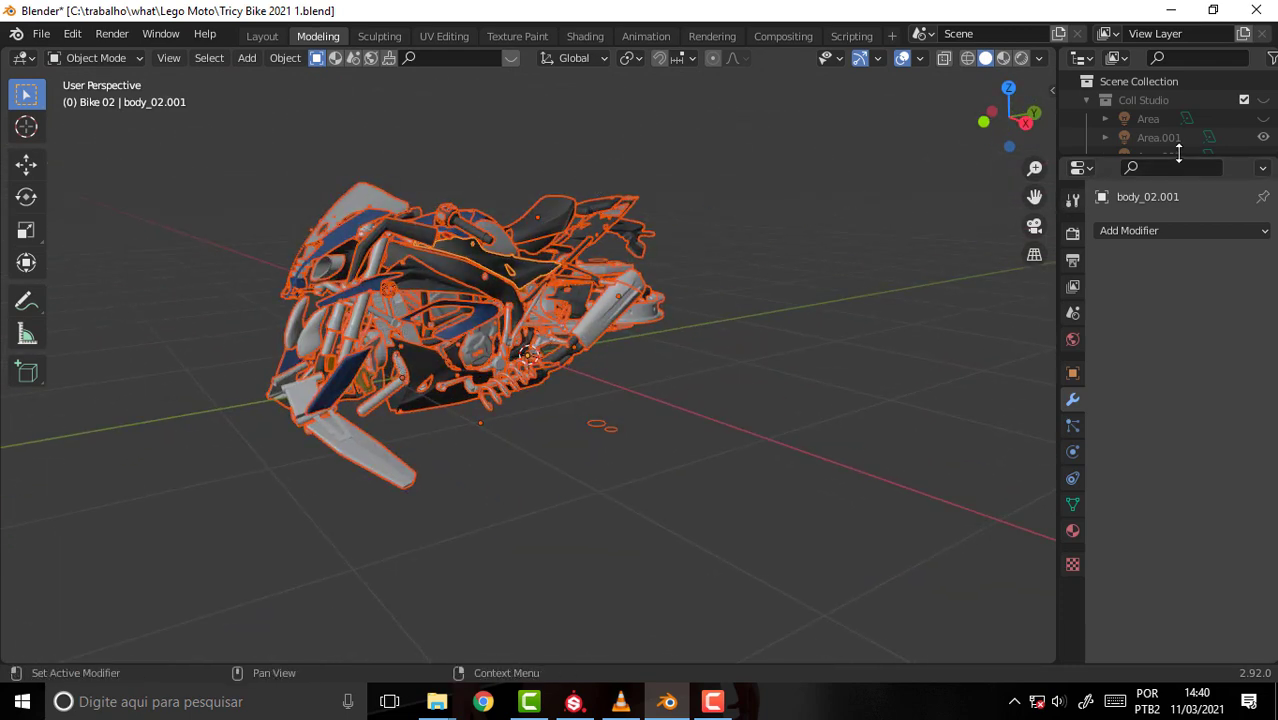
# - Enlarge the outliner and turn on its render visibility restriction toggles
pyautogui.moveTo(1178, 159); pyautogui.dragTo(1171, 410)
pyautogui.scroll(-3, 1170, 232)
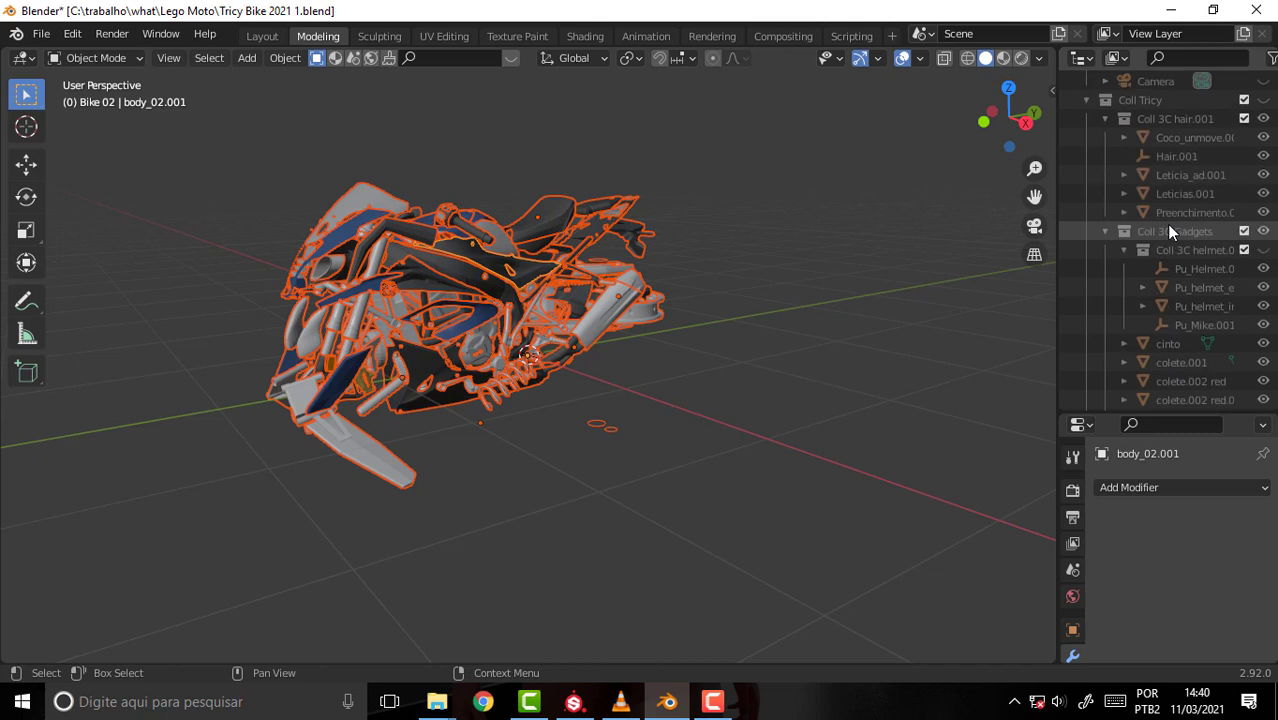
pyautogui.scroll(-3, 1170, 232)
pyautogui.scroll(-2, 1170, 238)
pyautogui.scroll(-6, 1170, 248)
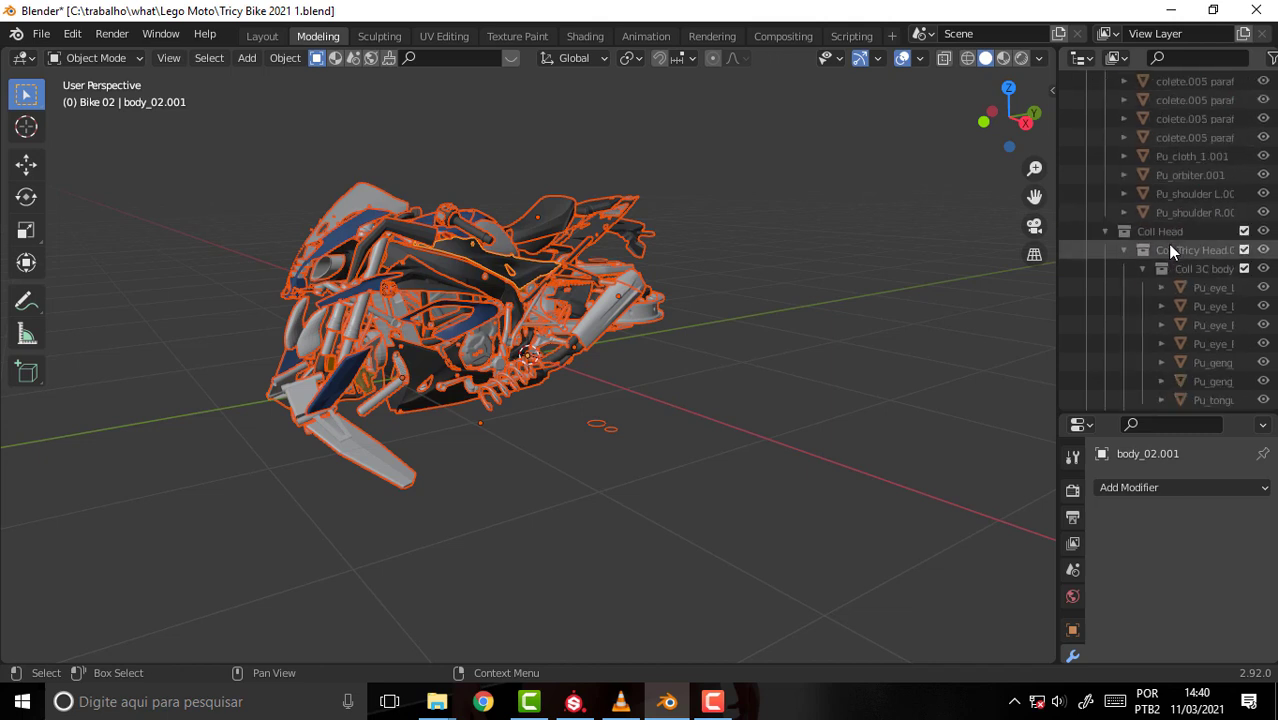
pyautogui.scroll(-3, 1167, 243)
pyautogui.scroll(-4, 1172, 225)
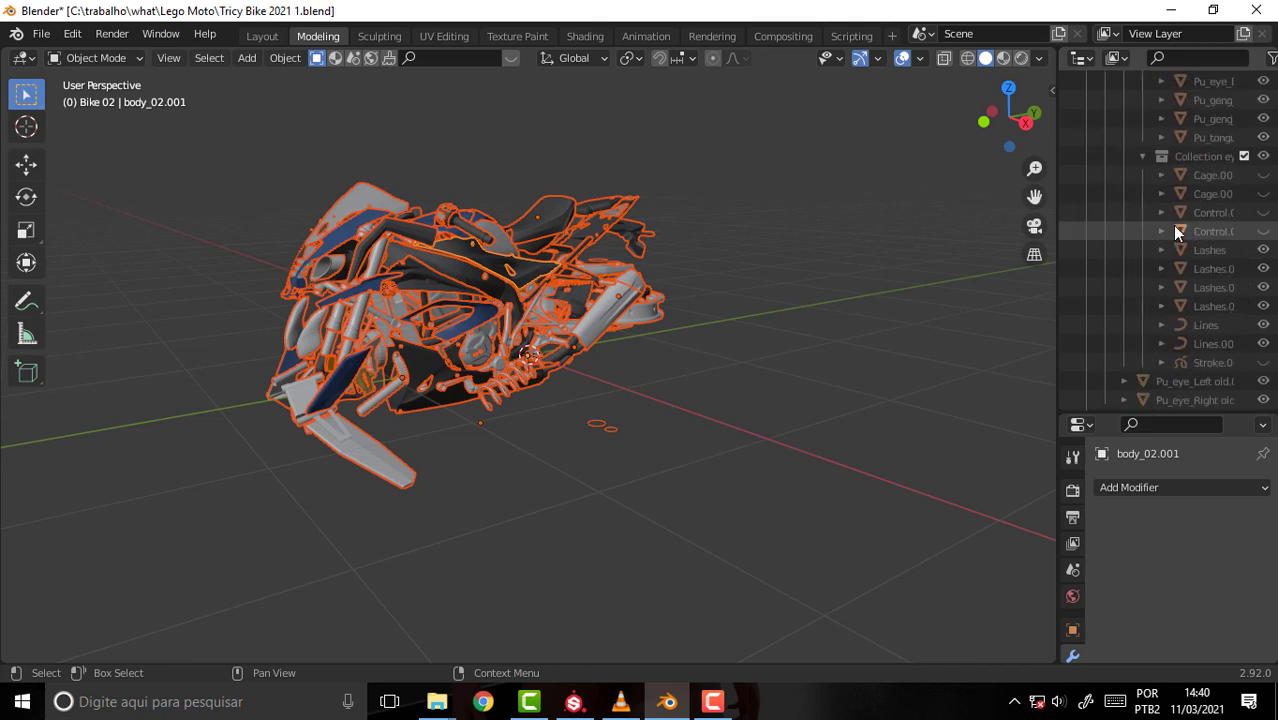
pyautogui.scroll(-6, 1175, 228)
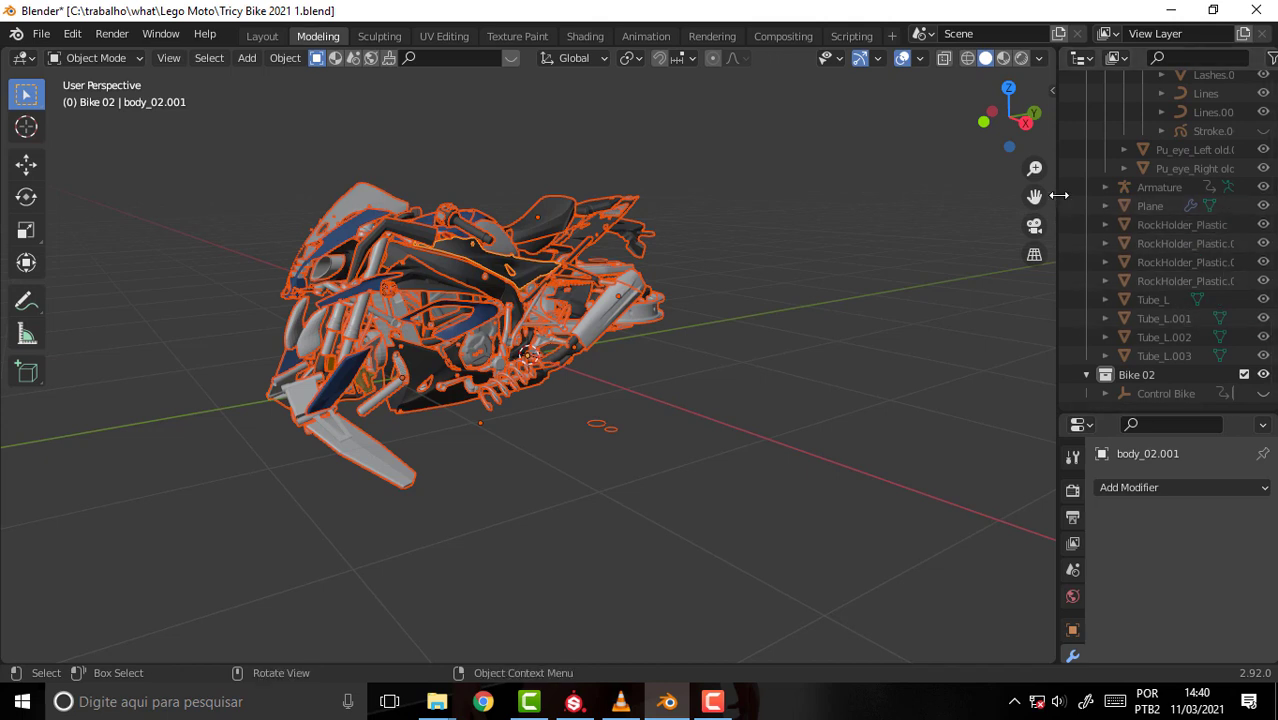
pyautogui.moveTo(1057, 195); pyautogui.dragTo(885, 195)
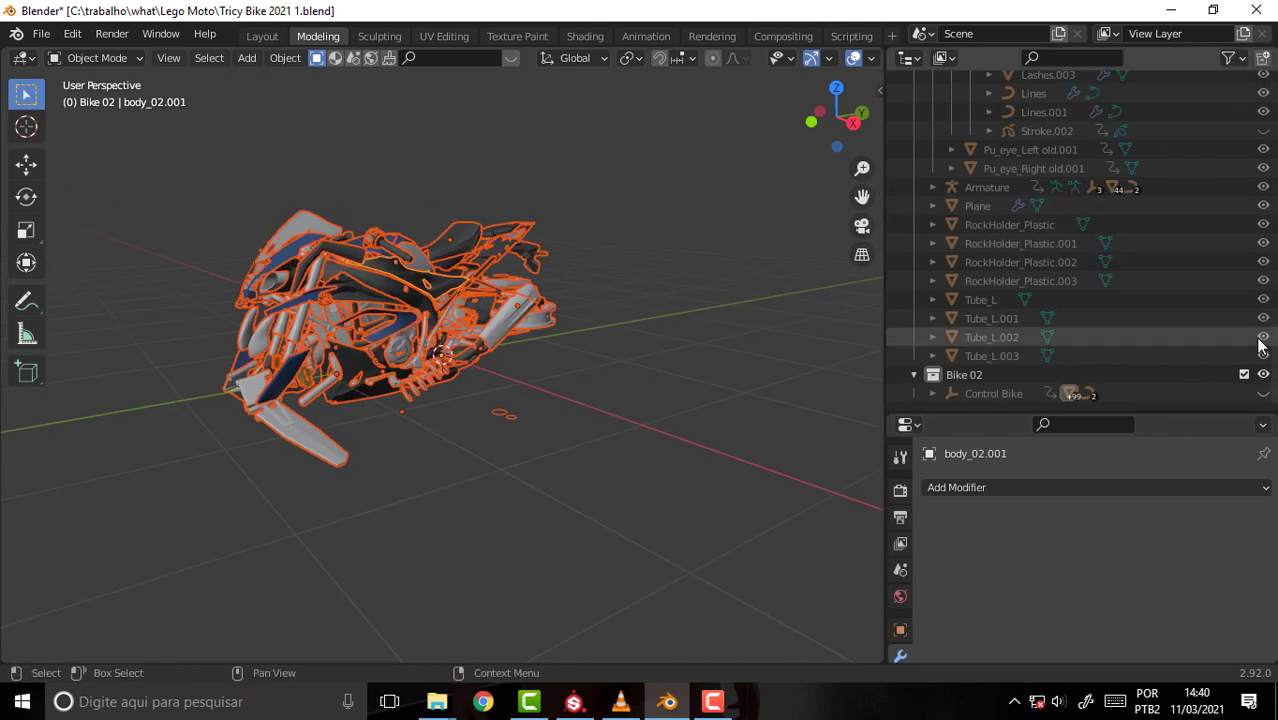
pyautogui.click(1229, 60)
pyautogui.click(1155, 119)
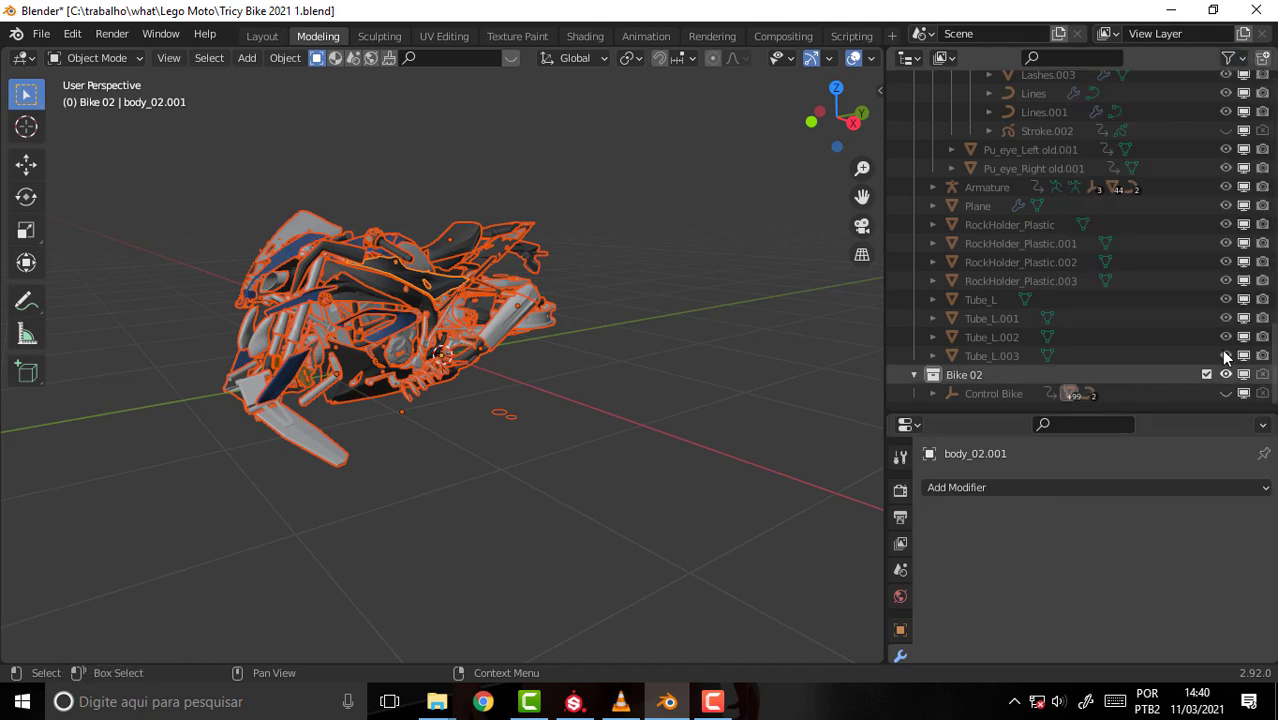
# - Make Tube_L visible and hide Tube_L.003 in the viewport
pyautogui.click(1225, 355)
pyautogui.click(1225, 299)
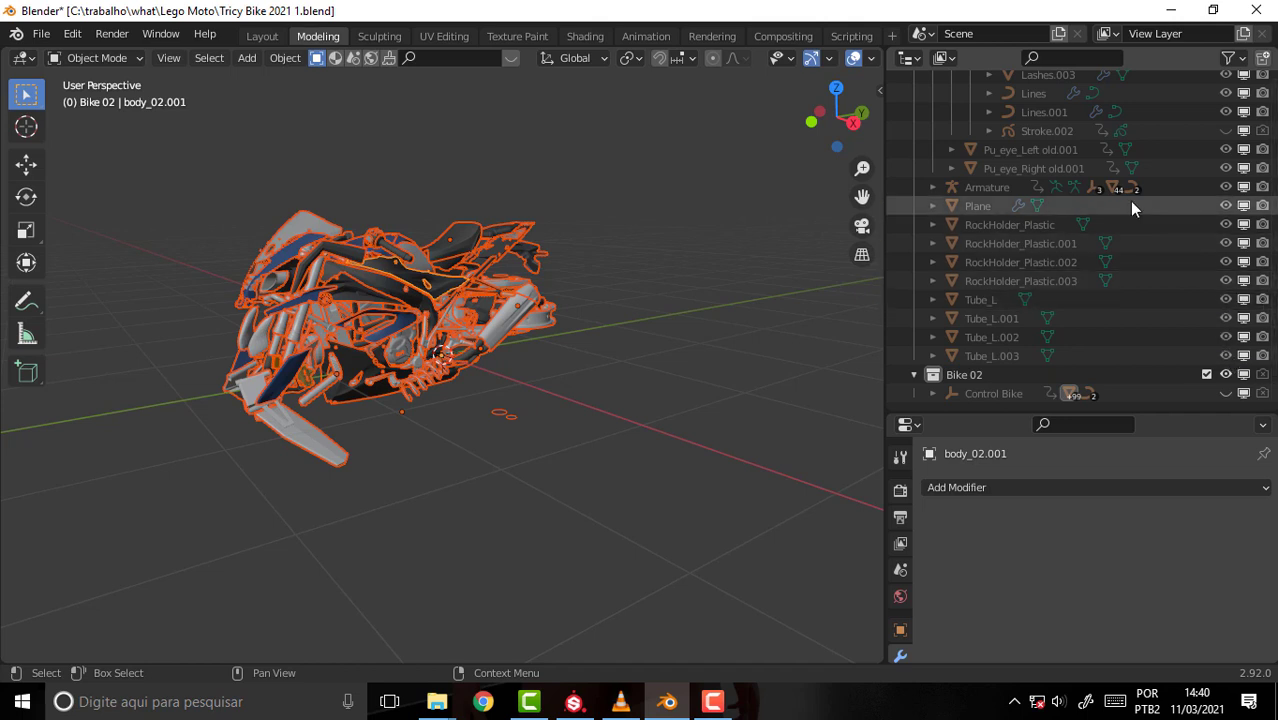
pyautogui.scroll(5, 1128, 199)
pyautogui.scroll(5, 1128, 199)
pyautogui.scroll(5, 1128, 199)
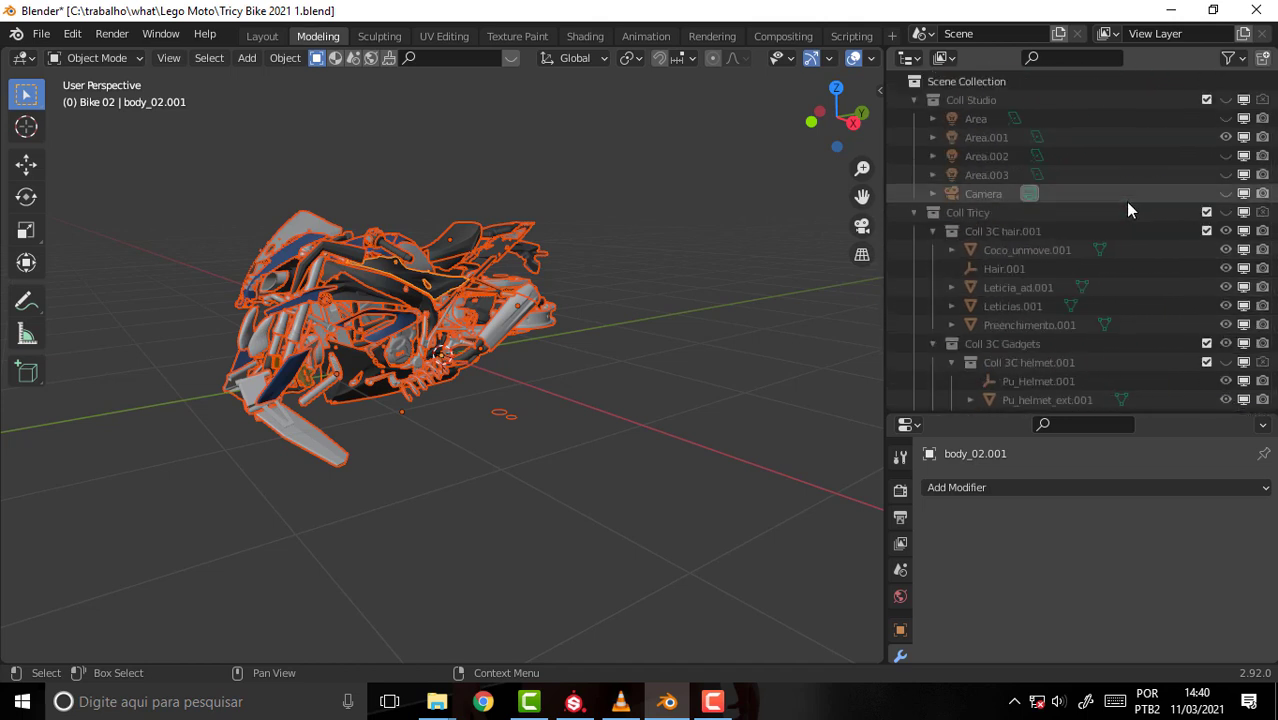
# - Unhide the Coll Studio lights and Coll Tricy character, then bring Substance Painter forward
pyautogui.click(1225, 100)
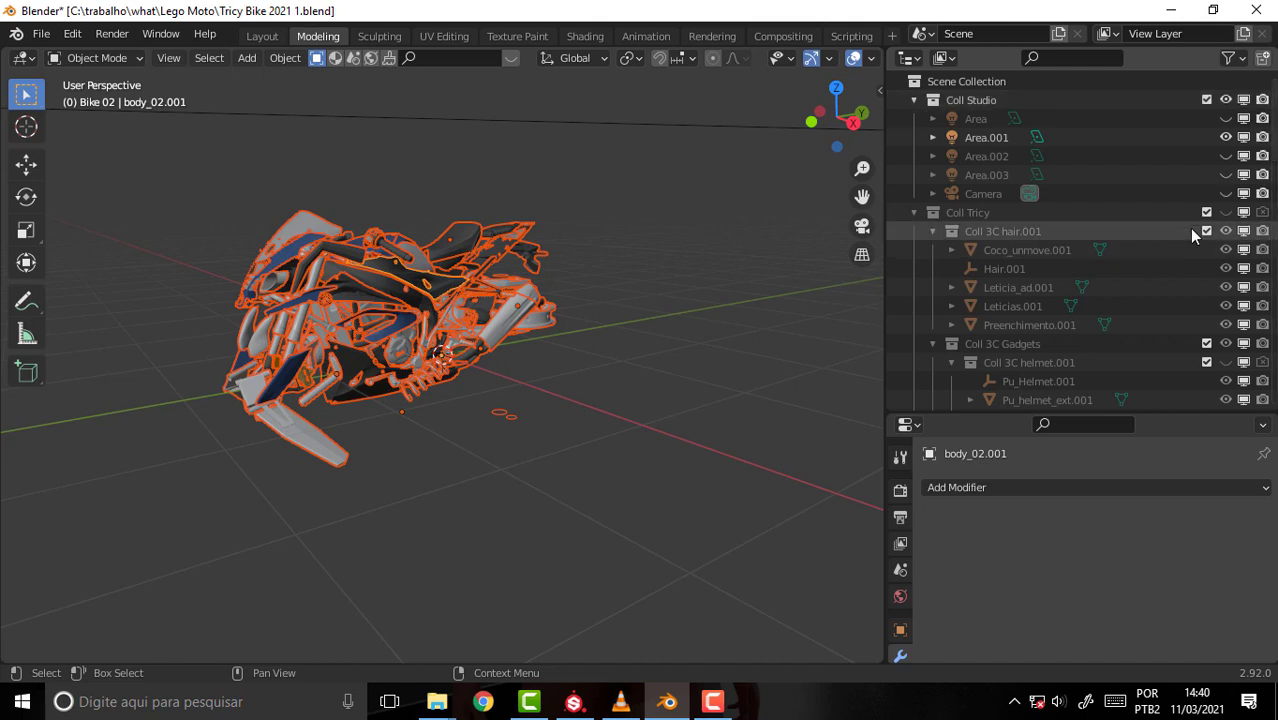
pyautogui.click(1245, 212)
pyautogui.click(1244, 212)
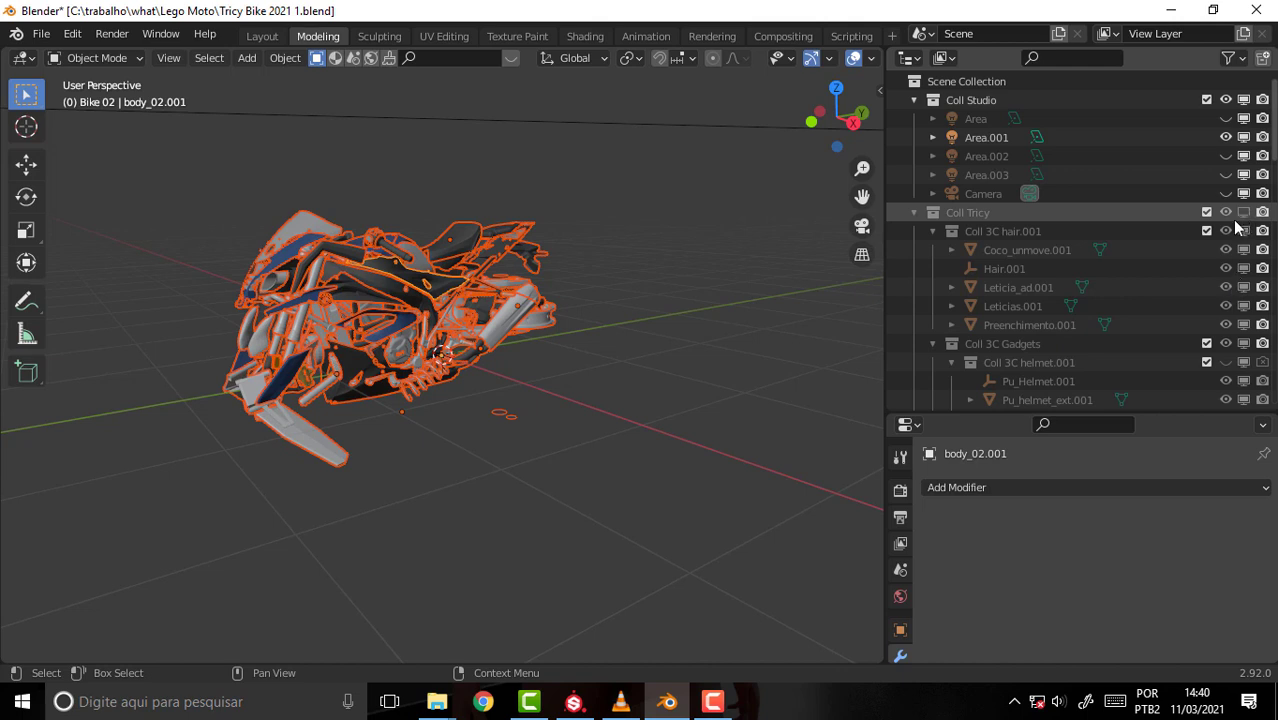
pyautogui.hotkey('ctrl', 'z')
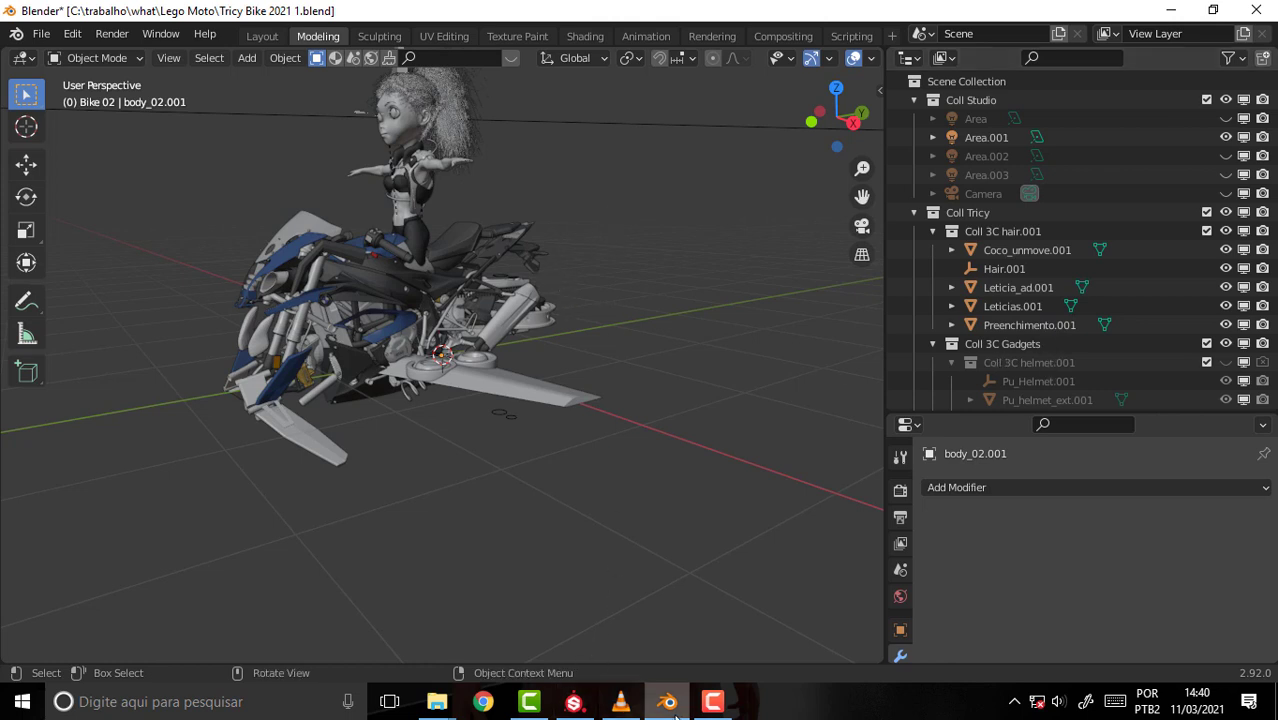
pyautogui.moveTo(641, 204)
pyautogui.mouseDown(button='middle')
pyautogui.moveTo(684, 400)
pyautogui.moveTo(709, 219)
pyautogui.moveTo(587, 276)
pyautogui.moveTo(686, 176)
pyautogui.moveTo(576, 505)
pyautogui.mouseUp(button='middle')
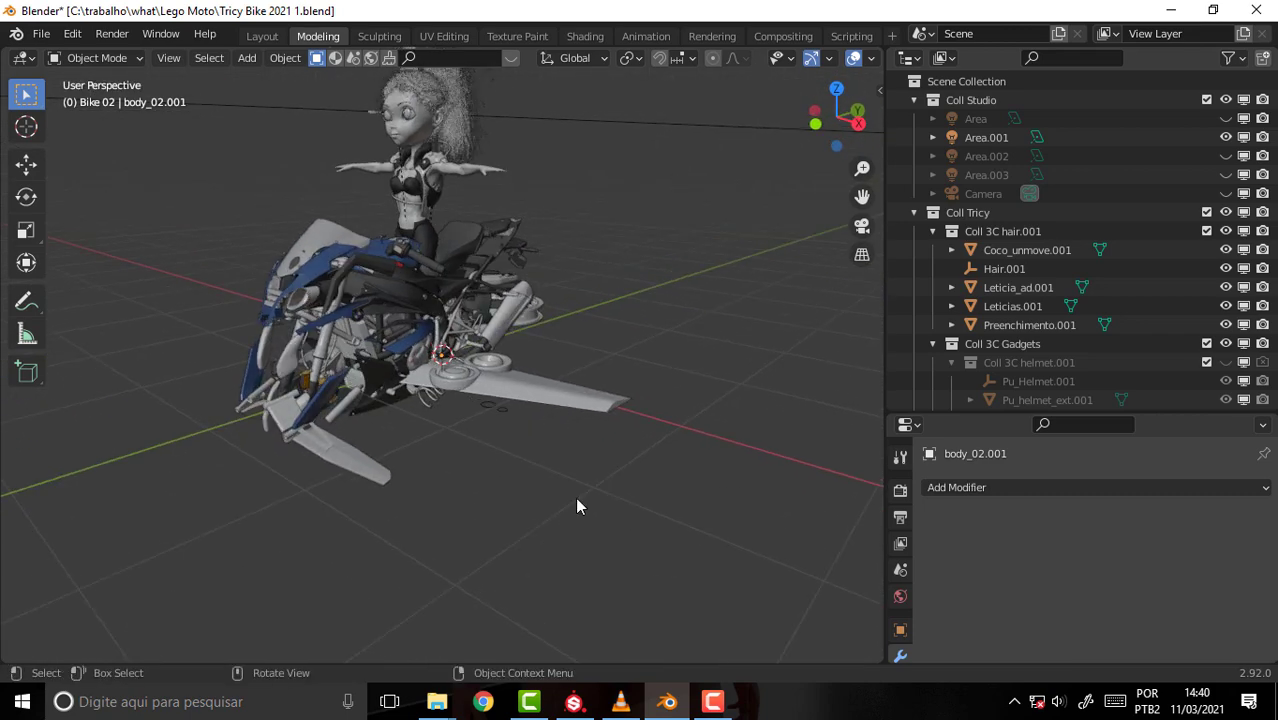
pyautogui.click(573, 701)
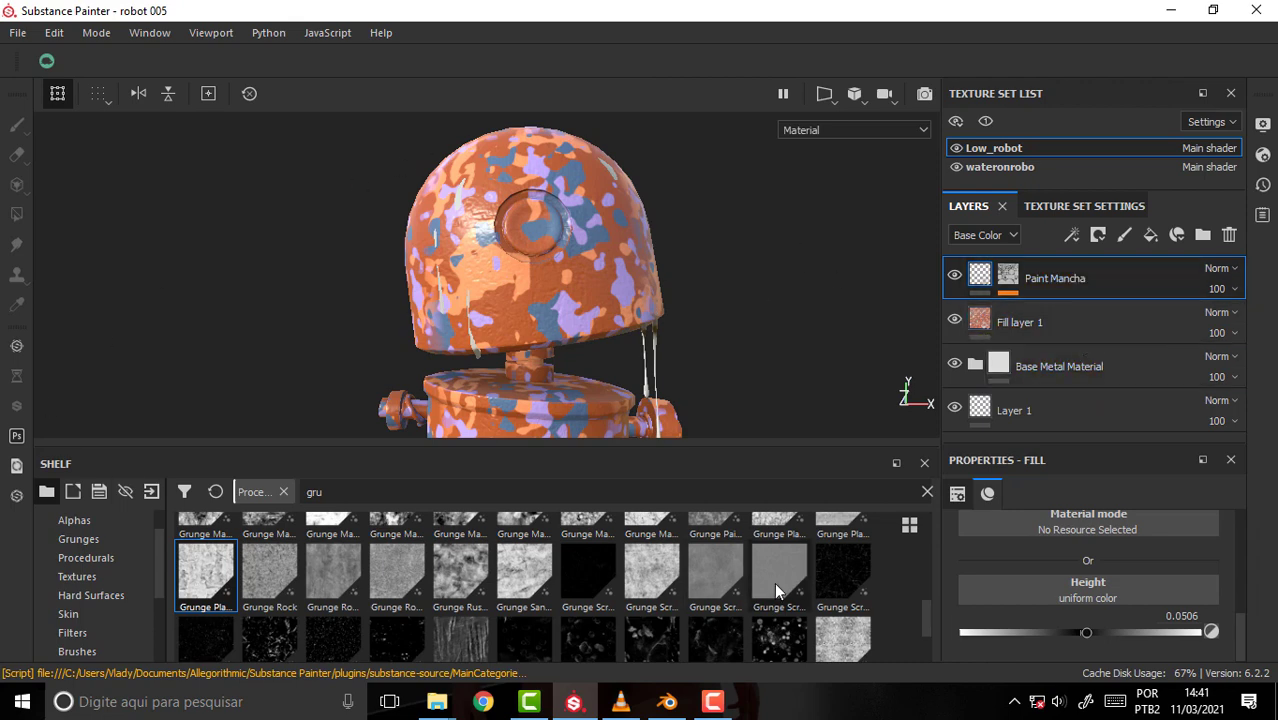
# - Open an earlier robot project from Recent Files, discarding the current unsaved changes
pyautogui.click(17, 32)
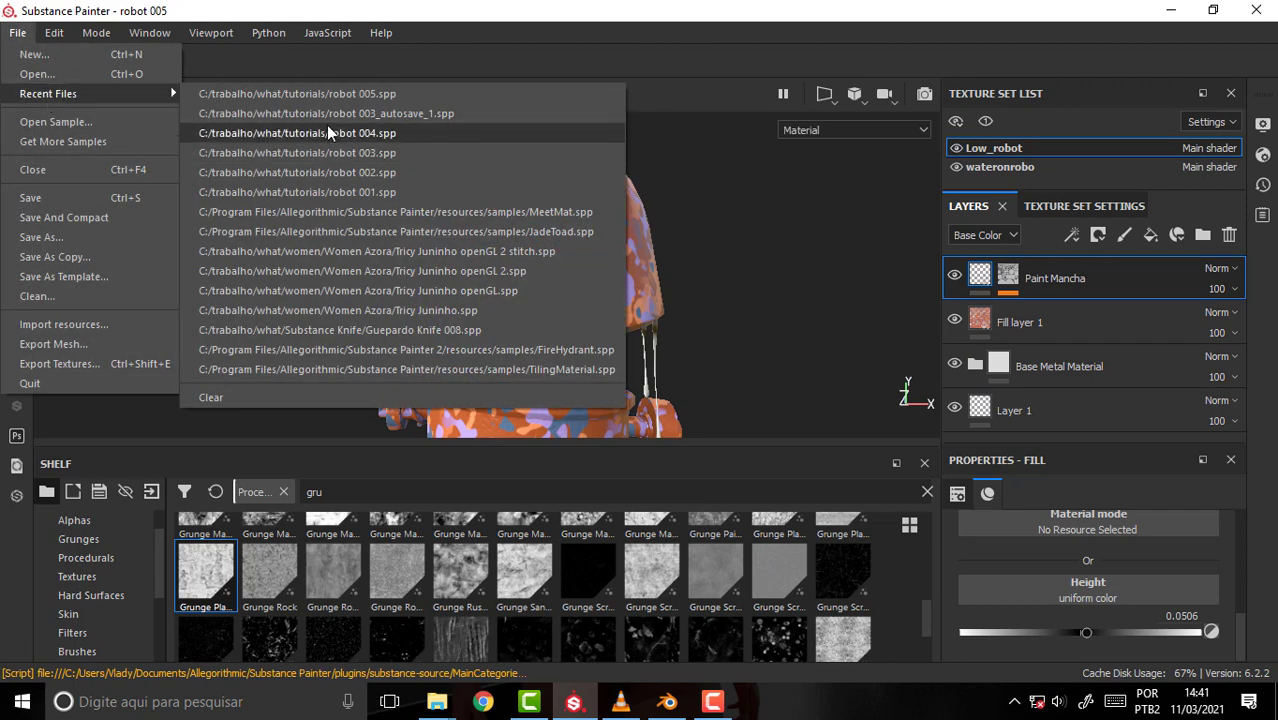
pyautogui.moveTo(48, 93)
pyautogui.click(314, 151)
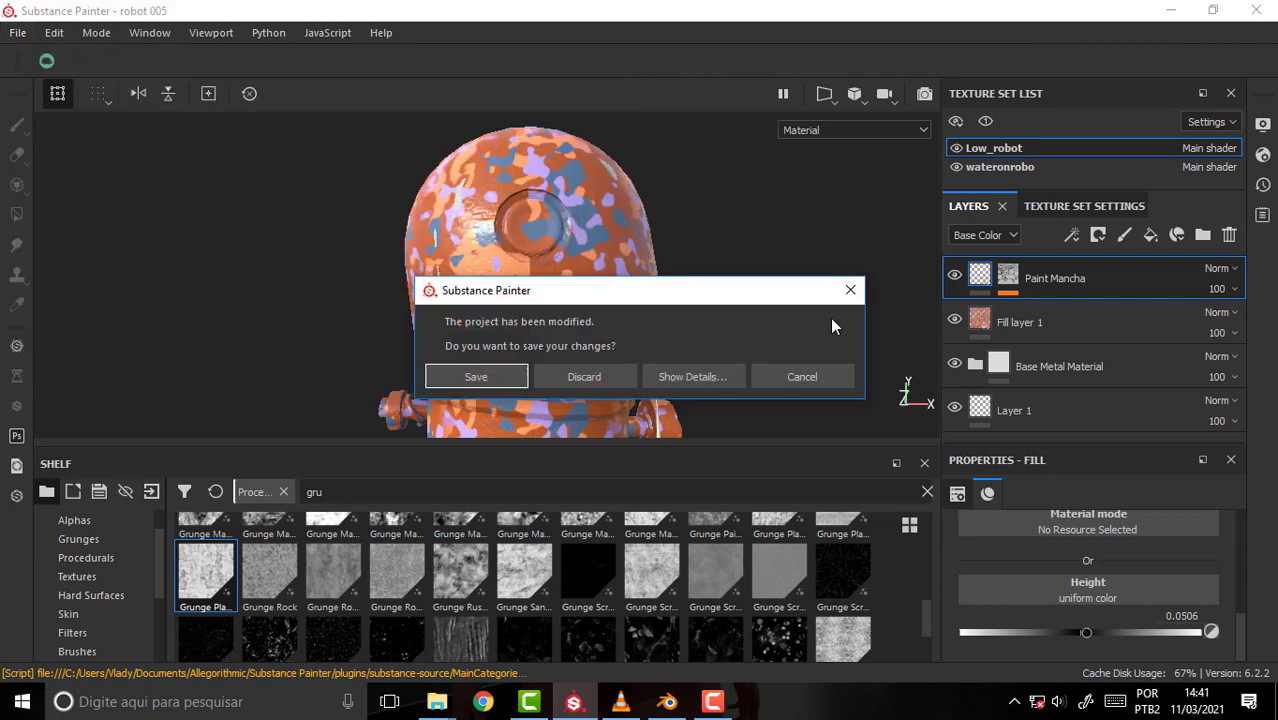
pyautogui.click(594, 375)
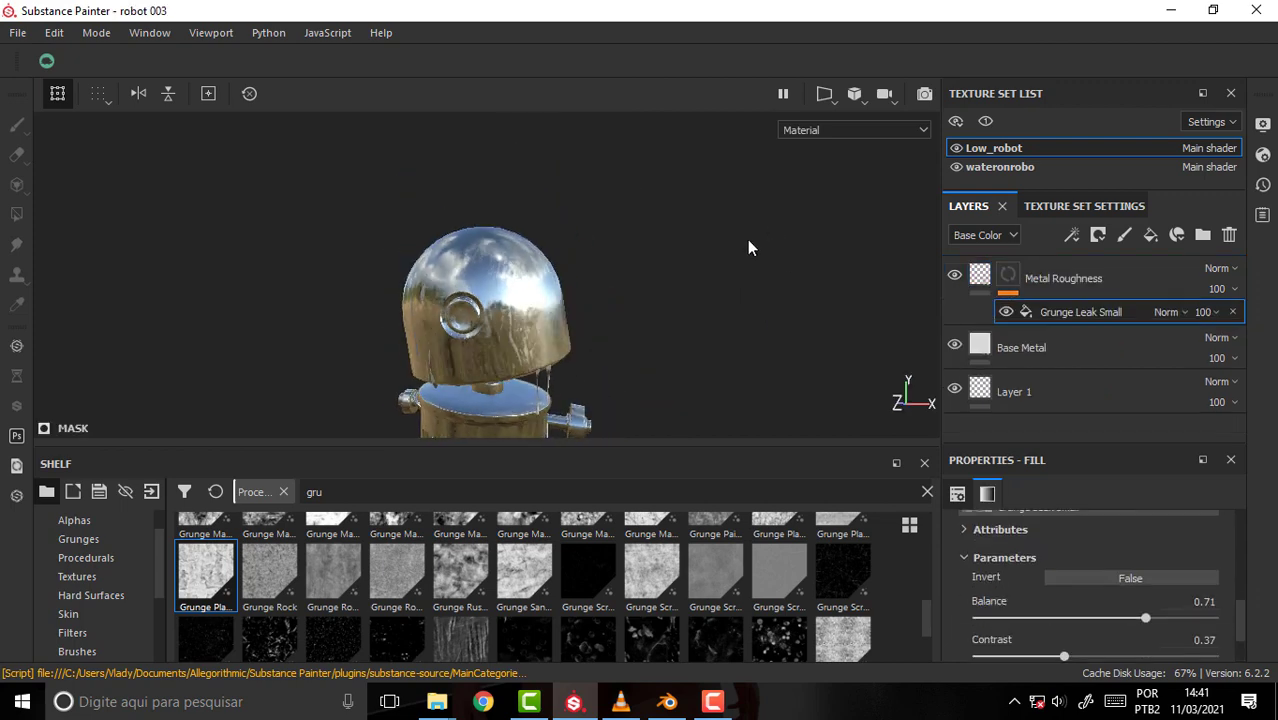
pyautogui.scroll(2, 741, 238)
pyautogui.scroll(2, 730, 240)
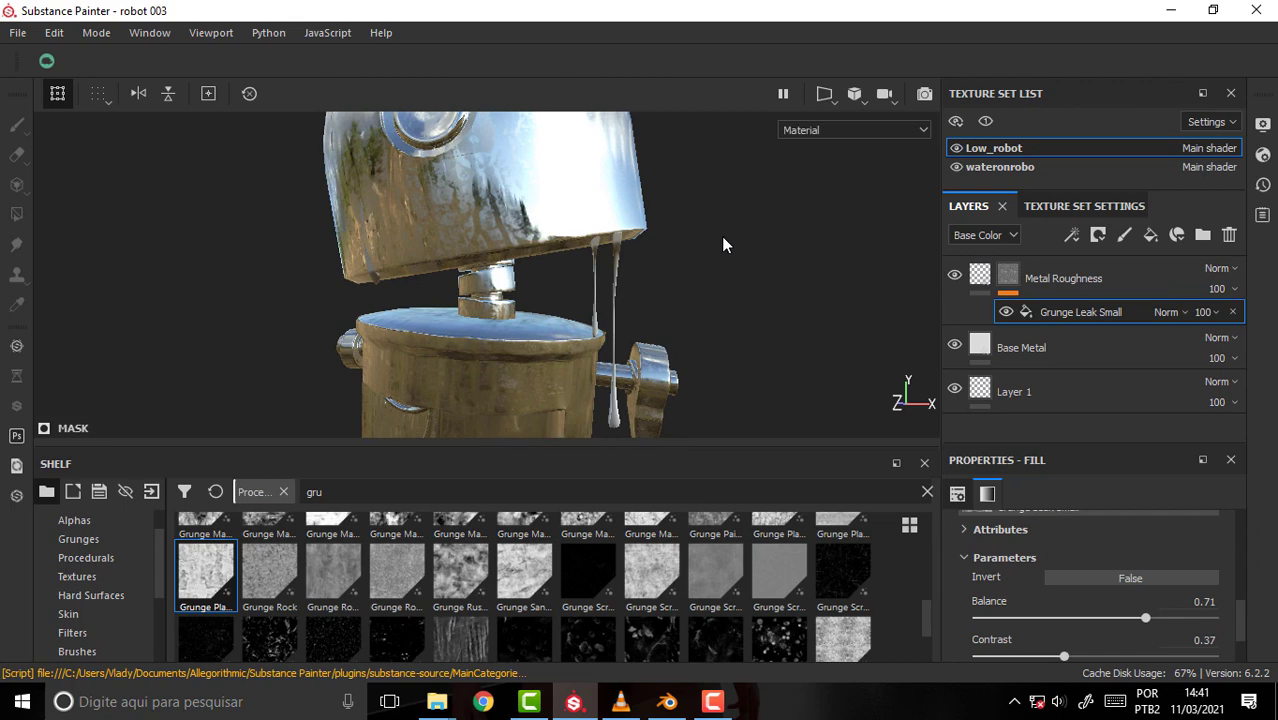
pyautogui.moveTo(721, 236)
pyautogui.keyDown('alt'); pyautogui.mouseDown()
pyautogui.moveTo(747, 337)
pyautogui.moveTo(747, 322)
pyautogui.mouseUp(); pyautogui.keyUp('alt')
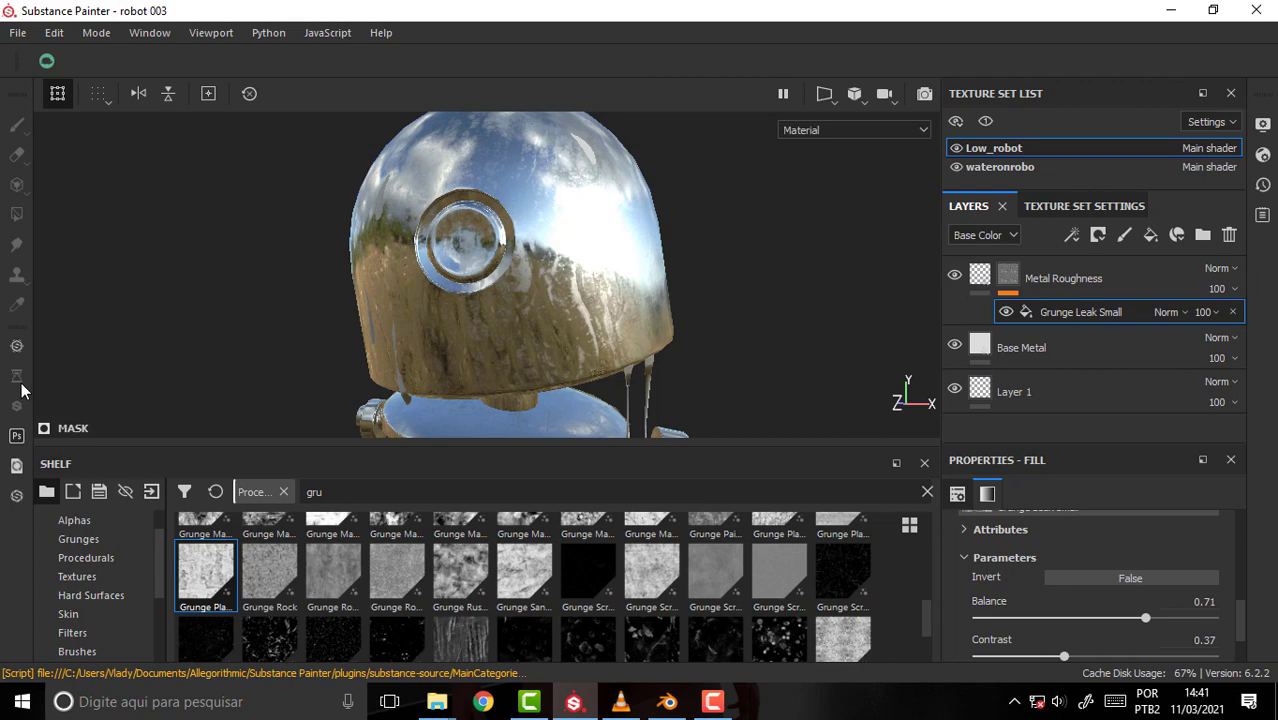
# - Load the robot 003_autosave_1 project from Recent Files, again discarding changes
pyautogui.click(20, 33)
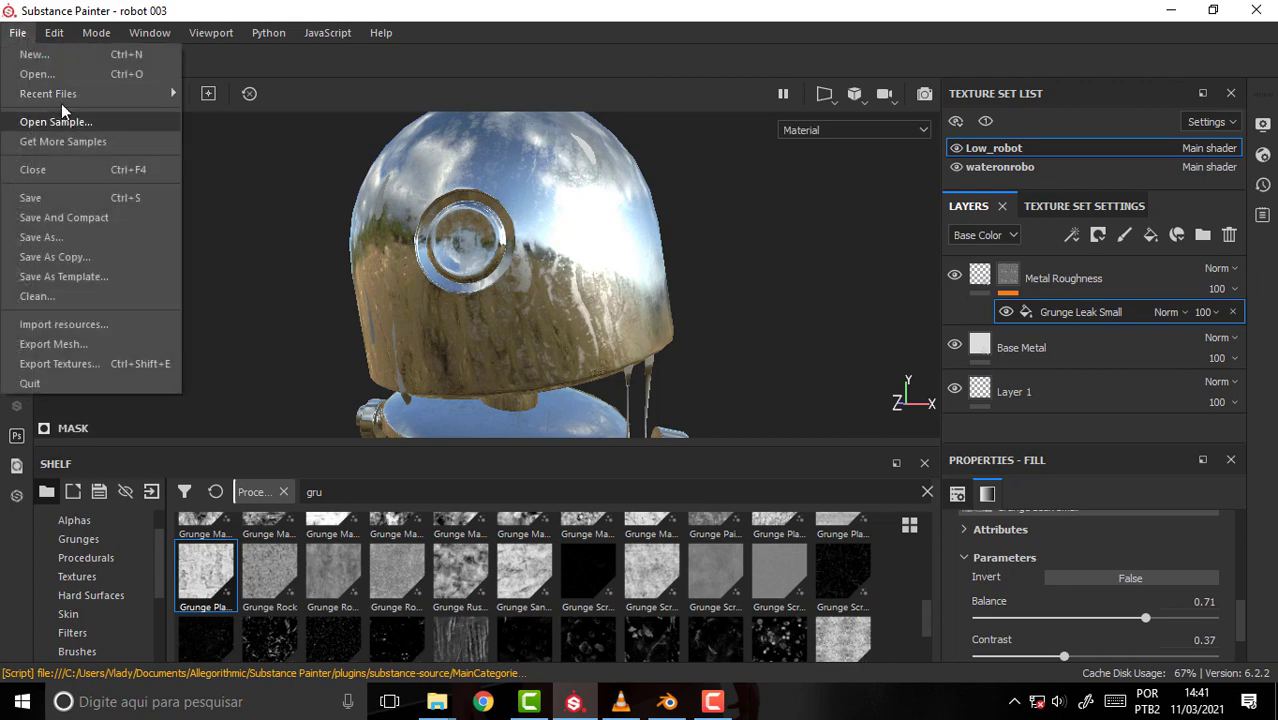
pyautogui.moveTo(48, 93)
pyautogui.click(345, 133)
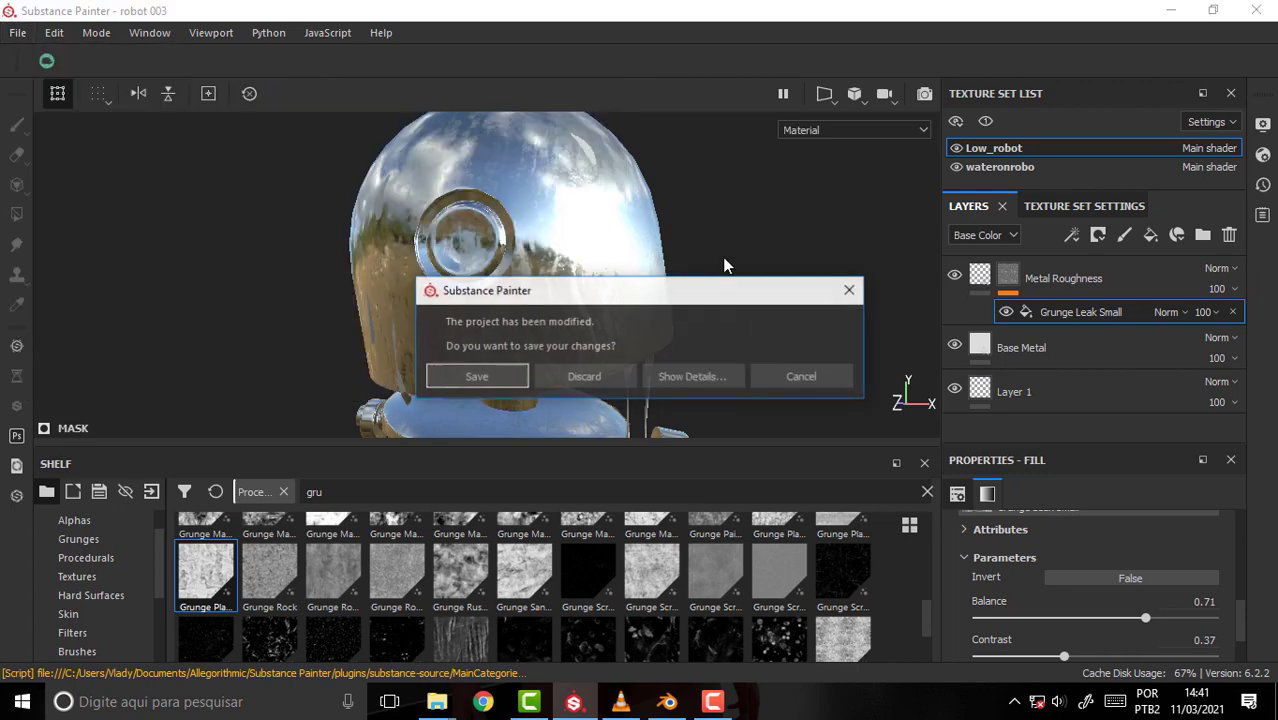
pyautogui.click(584, 380)
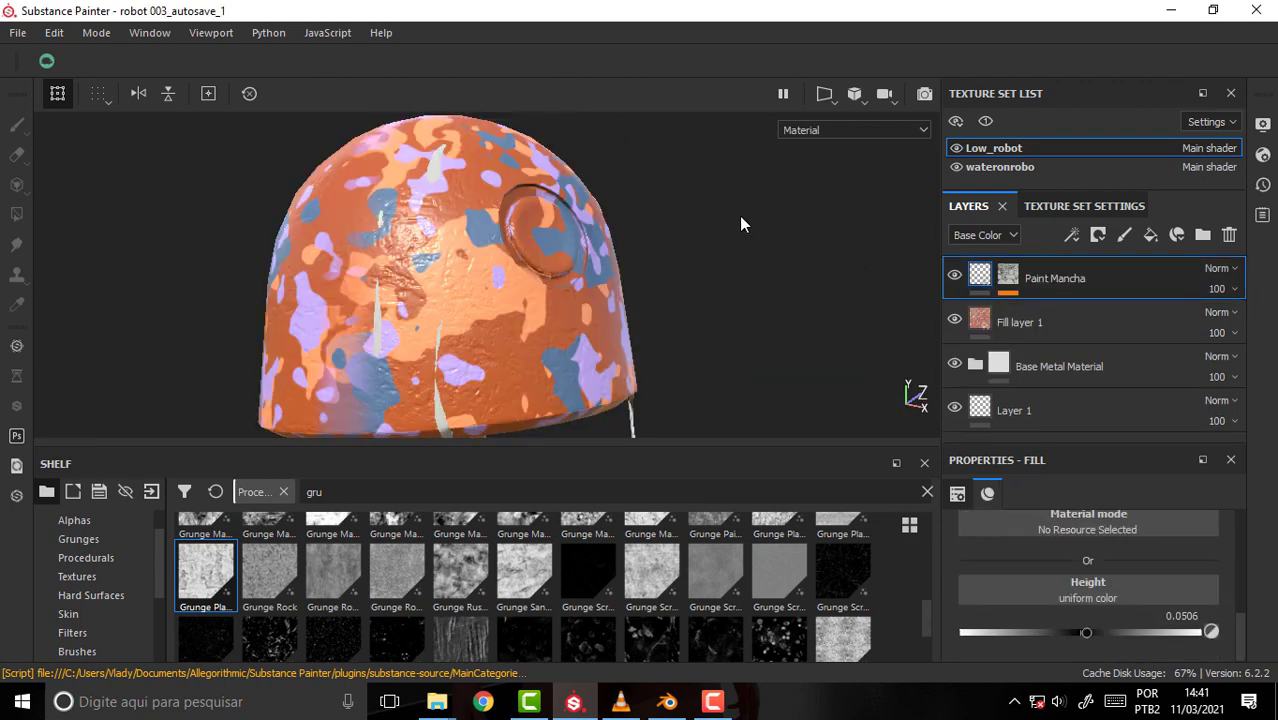
pyautogui.moveTo(741, 224)
pyautogui.keyDown('alt'); pyautogui.mouseDown()
pyautogui.moveTo(724, 240)
pyautogui.moveTo(735, 211)
pyautogui.moveTo(747, 214)
pyautogui.moveTo(563, 281)
pyautogui.moveTo(586, 252)
pyautogui.mouseUp(); pyautogui.keyUp('alt')
pyautogui.scroll(-2, 586, 252)
pyautogui.scroll(-2, 584, 251)
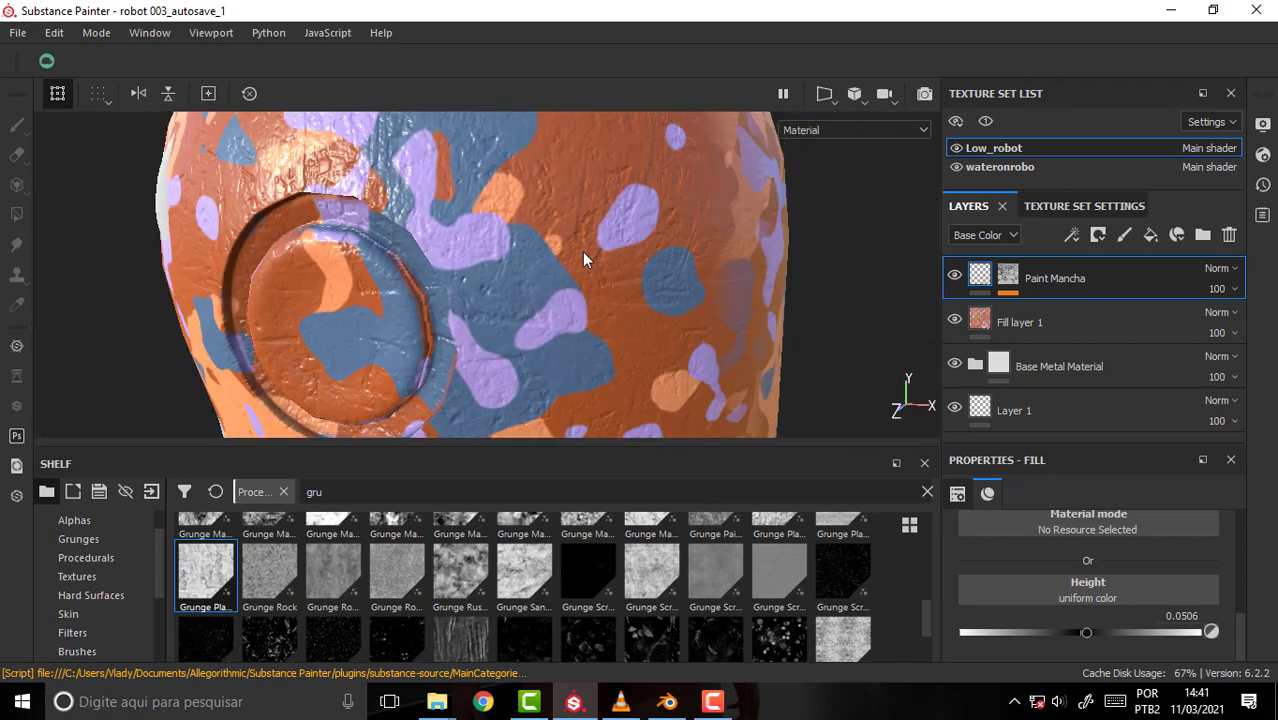
pyautogui.scroll(-3, 582, 251)
pyautogui.scroll(-1, 580, 251)
pyautogui.moveTo(517, 267)
pyautogui.keyDown('alt'); pyautogui.mouseDown()
pyautogui.moveTo(528, 217)
pyautogui.moveTo(702, 280)
pyautogui.moveTo(774, 211)
pyautogui.moveTo(764, 251)
pyautogui.mouseUp(); pyautogui.keyUp('alt')
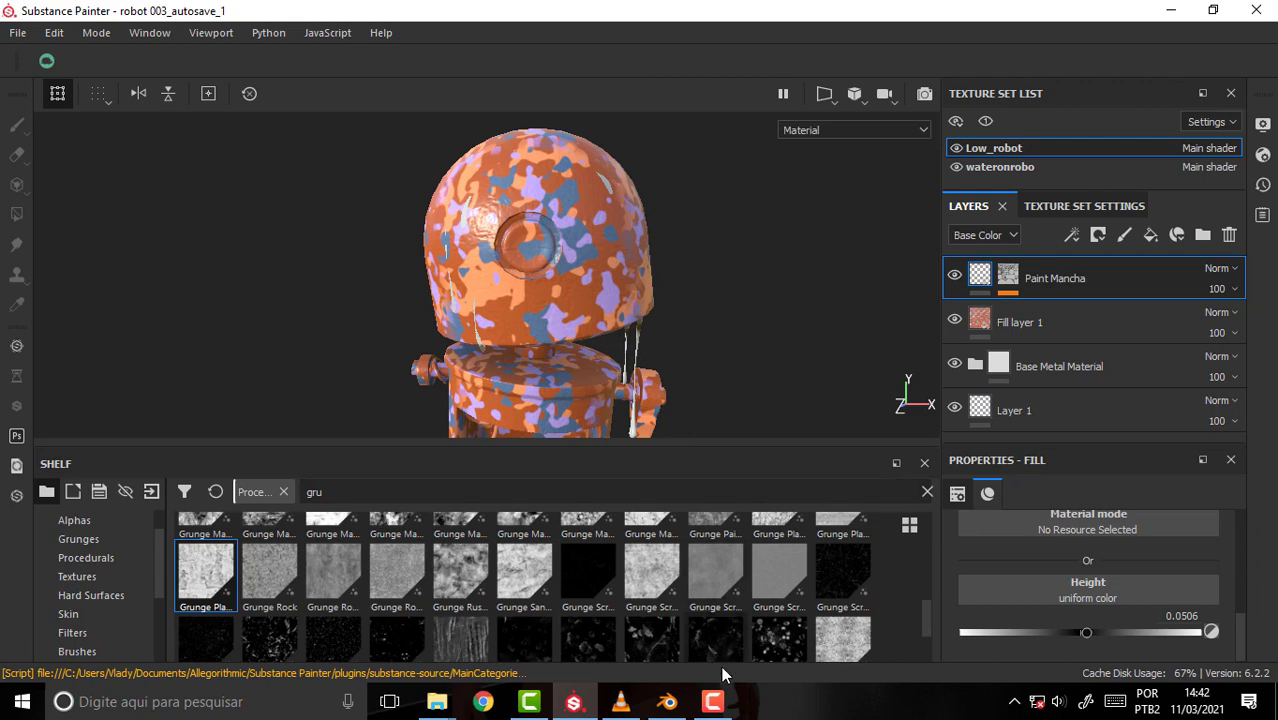
pyautogui.click(713, 703)
pyautogui.click(713, 703)
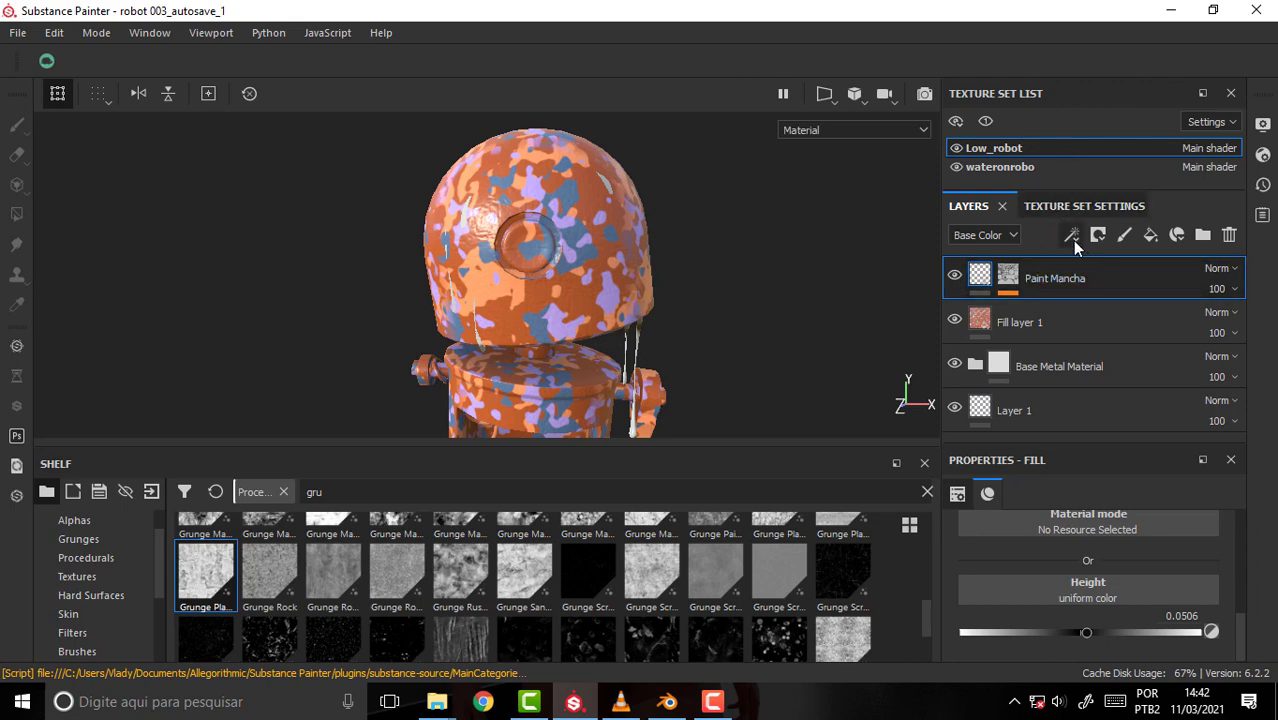
# - Add Fill layer 2 above Paint Mancha and give it a black mask
pyautogui.click(1153, 238)
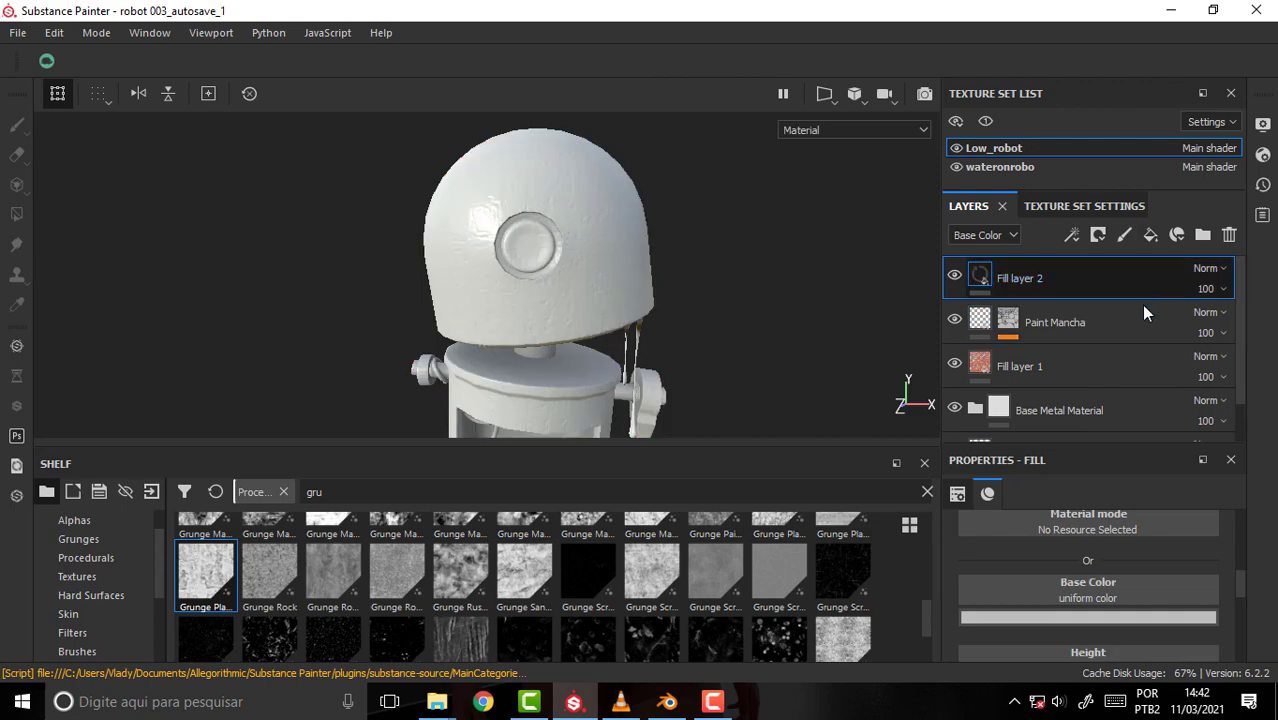
pyautogui.rightClick(1012, 282)
pyautogui.click(880, 32)
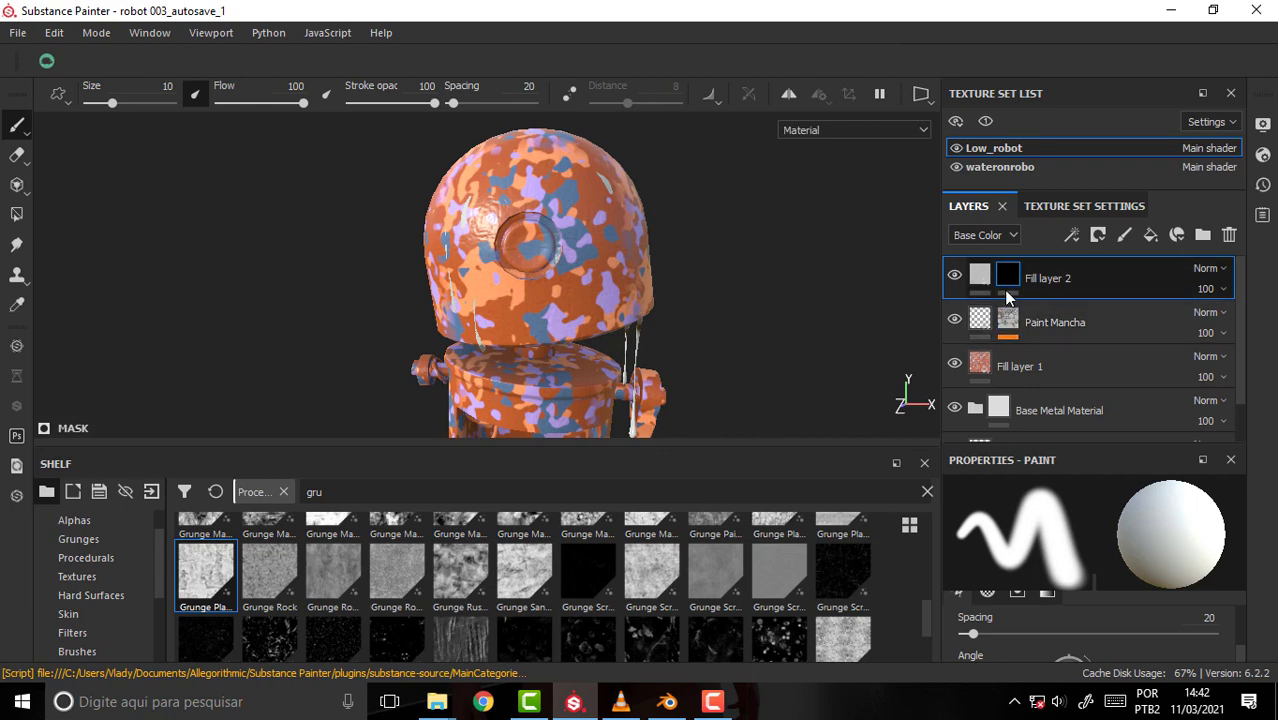
# - Add a fill to the mask and set Grunge Stains Spots as its grayscale
pyautogui.rightClick(1007, 291)
pyautogui.click(858, 642)
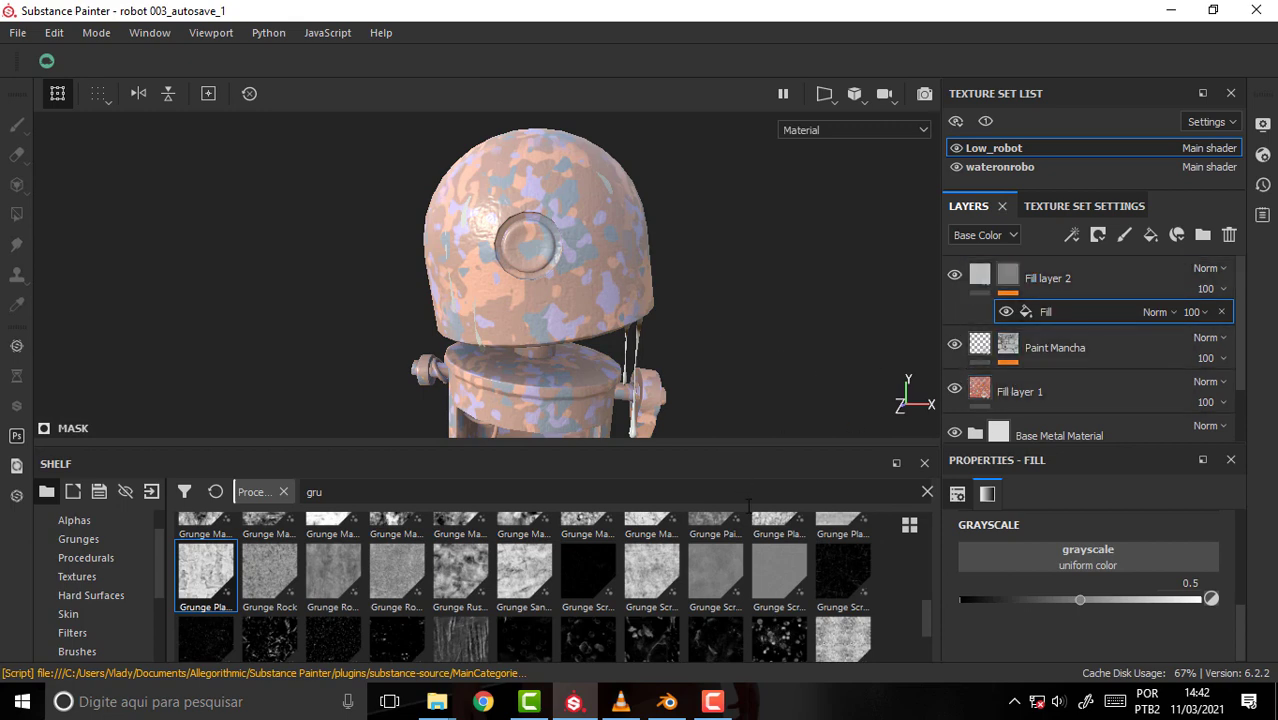
pyautogui.moveTo(928, 617)
pyautogui.mouseDown()
pyautogui.moveTo(930, 590)
pyautogui.moveTo(929, 633)
pyautogui.mouseUp()
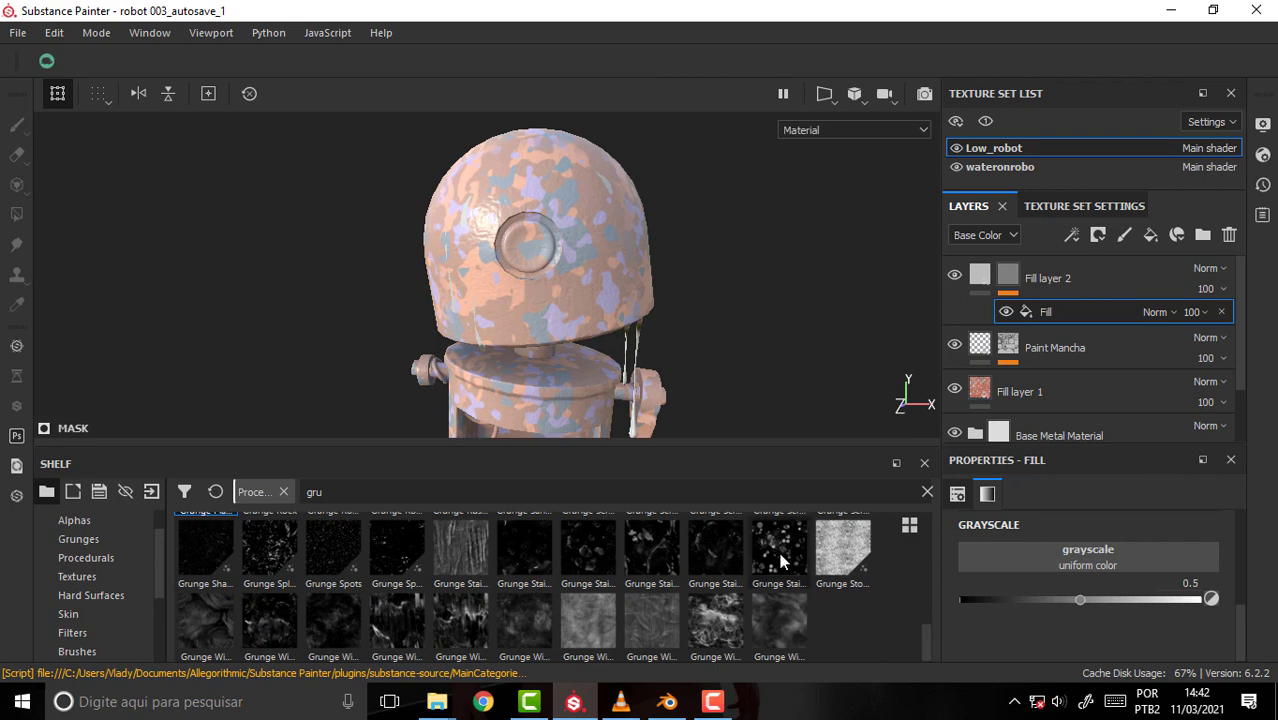
pyautogui.moveTo(779, 548)
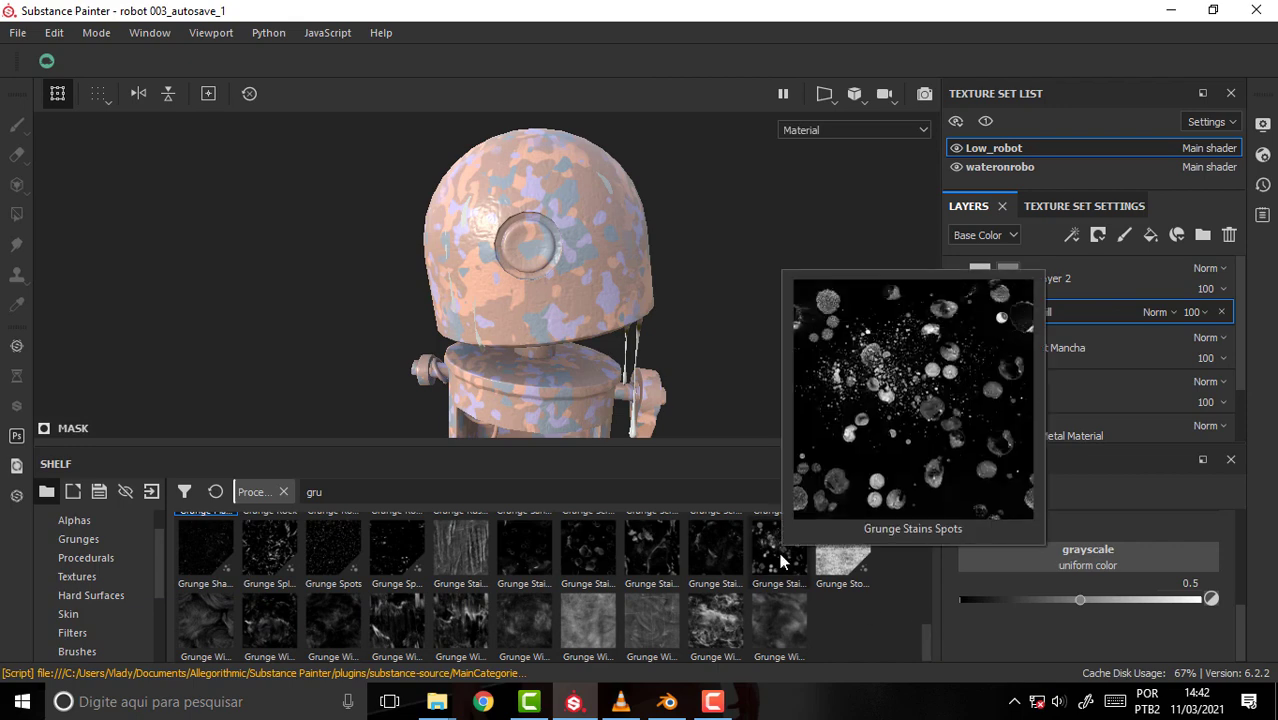
pyautogui.moveTo(781, 563); pyautogui.dragTo(1090, 566)
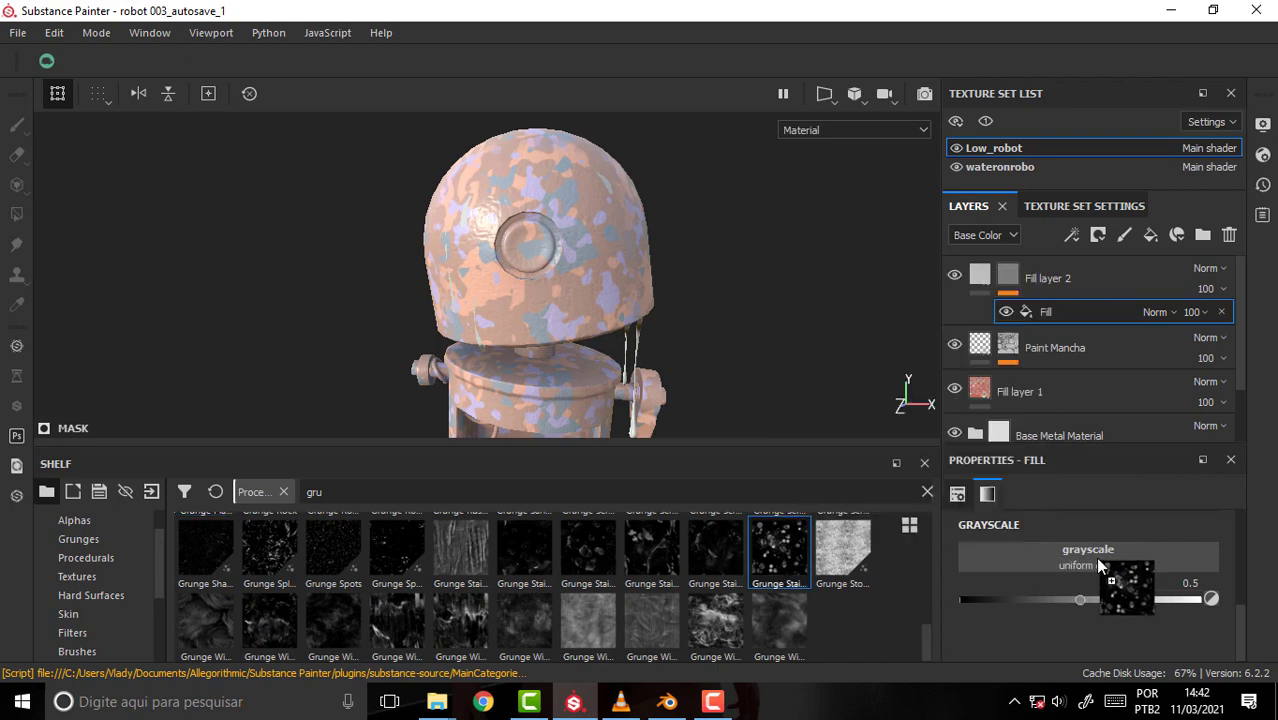
# - Switch the grunge mask fill to Tri-planar projection
pyautogui.scroll(2, 754, 201)
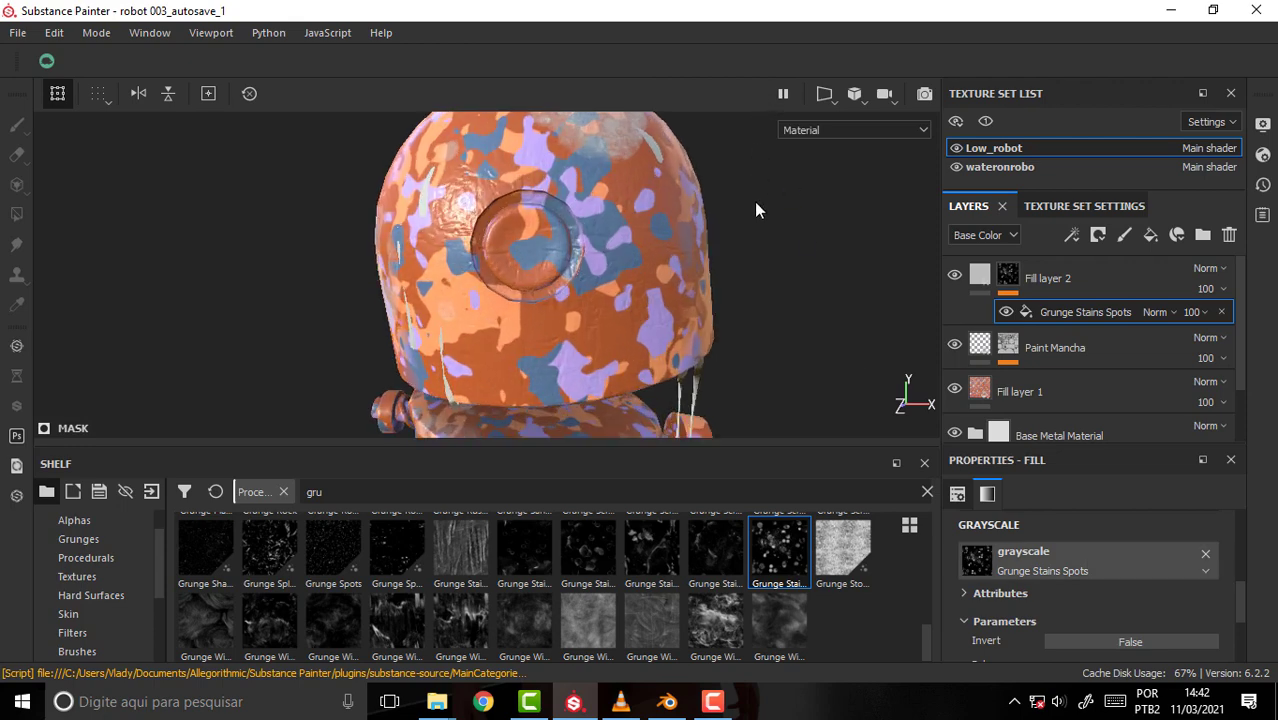
pyautogui.scroll(-3, 754, 201)
pyautogui.scroll(-2, 756, 210)
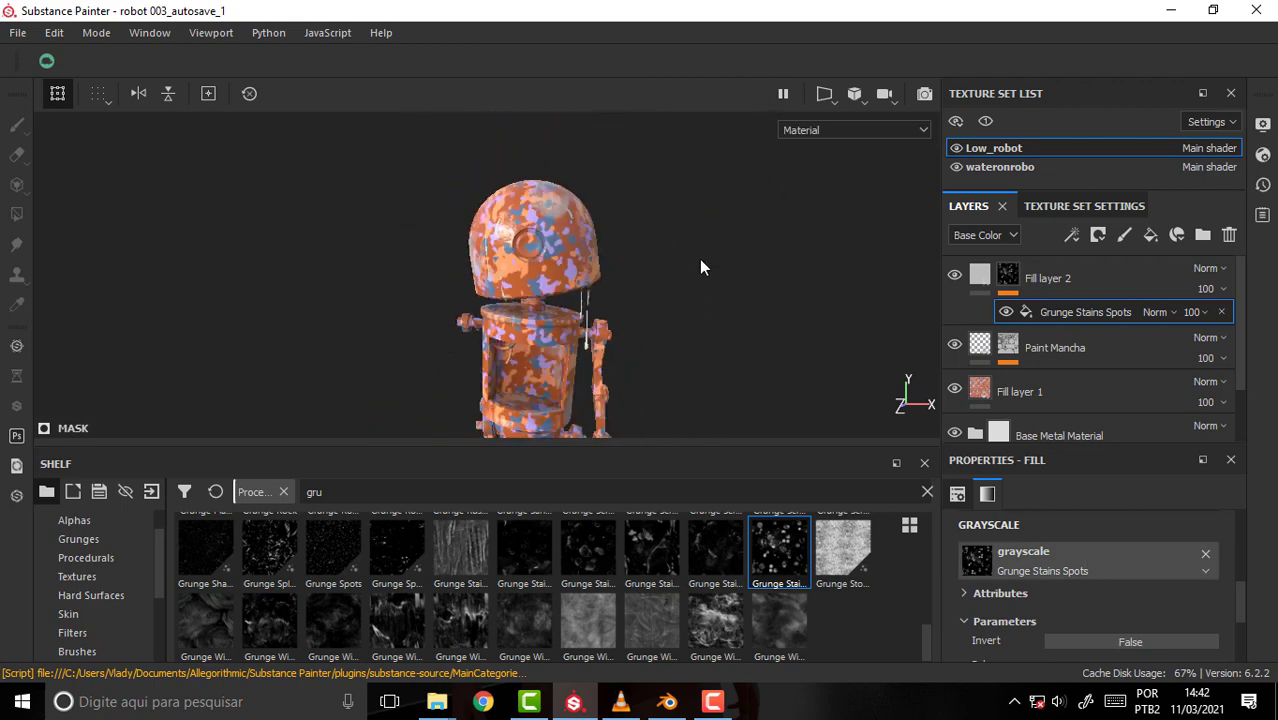
pyautogui.keyDown('alt'); pyautogui.moveTo(699, 259); pyautogui.dragTo(711, 243); pyautogui.keyUp('alt')
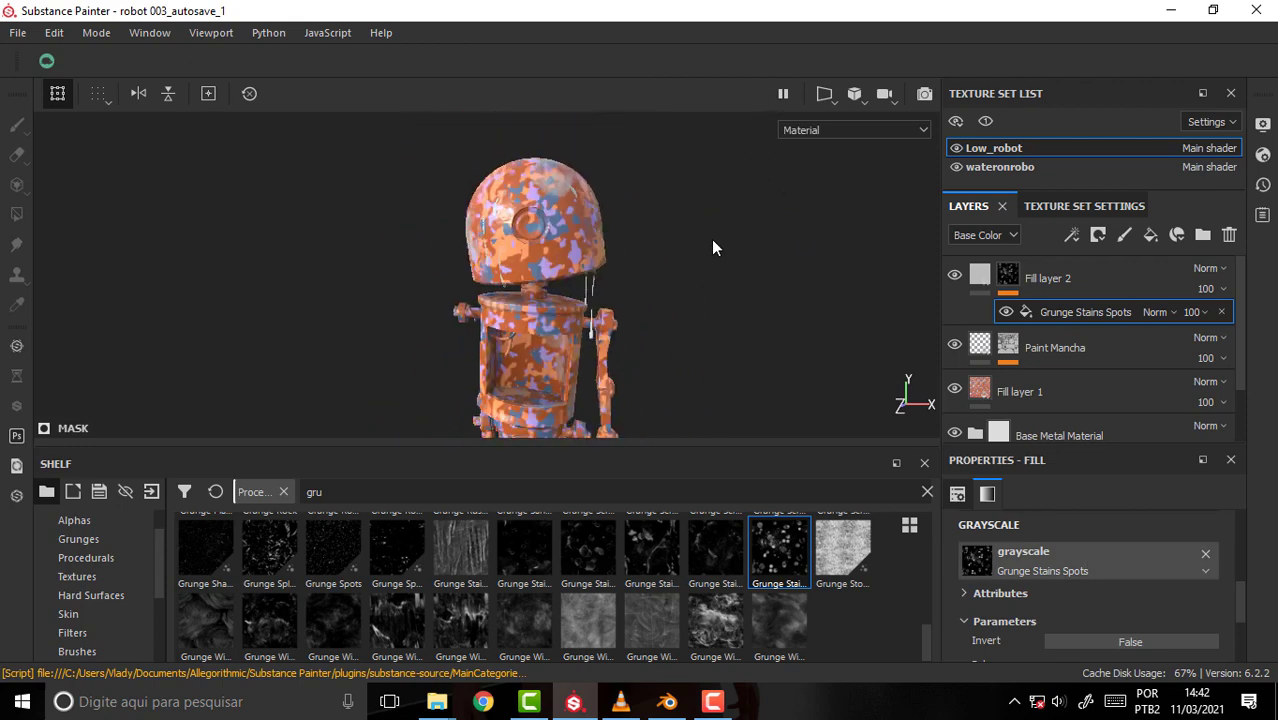
pyautogui.scroll(2, 709, 238)
pyautogui.scroll(2, 739, 208)
pyautogui.scroll(2, 704, 319)
pyautogui.keyDown('alt'); pyautogui.moveTo(704, 319); pyautogui.dragTo(717, 268); pyautogui.keyUp('alt')
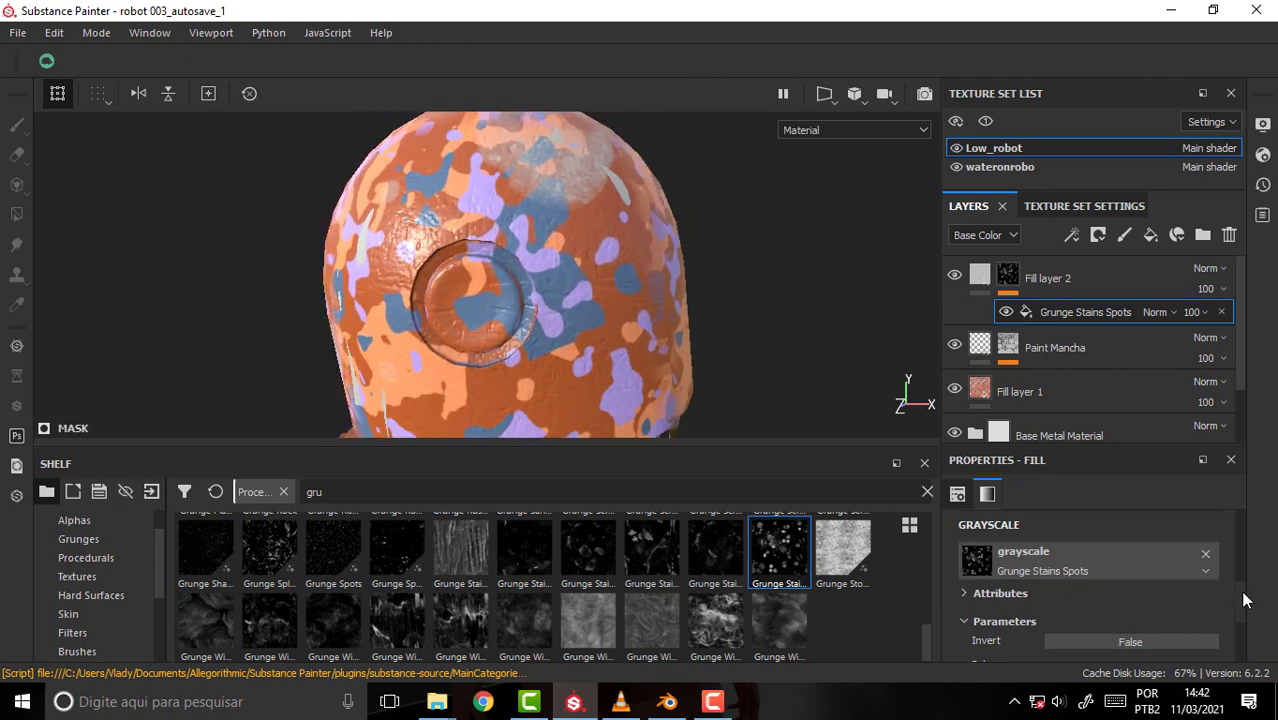
pyautogui.moveTo(1243, 598); pyautogui.dragTo(1233, 523)
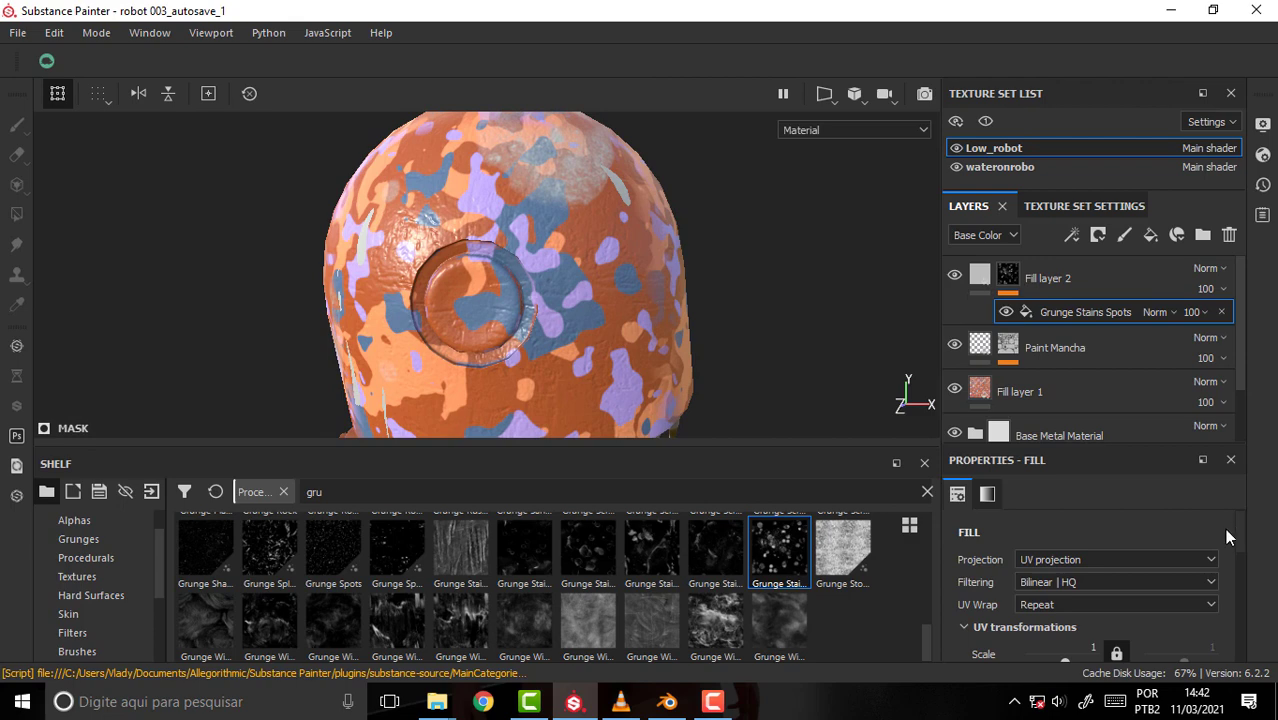
pyautogui.click(1139, 558)
pyautogui.click(1106, 598)
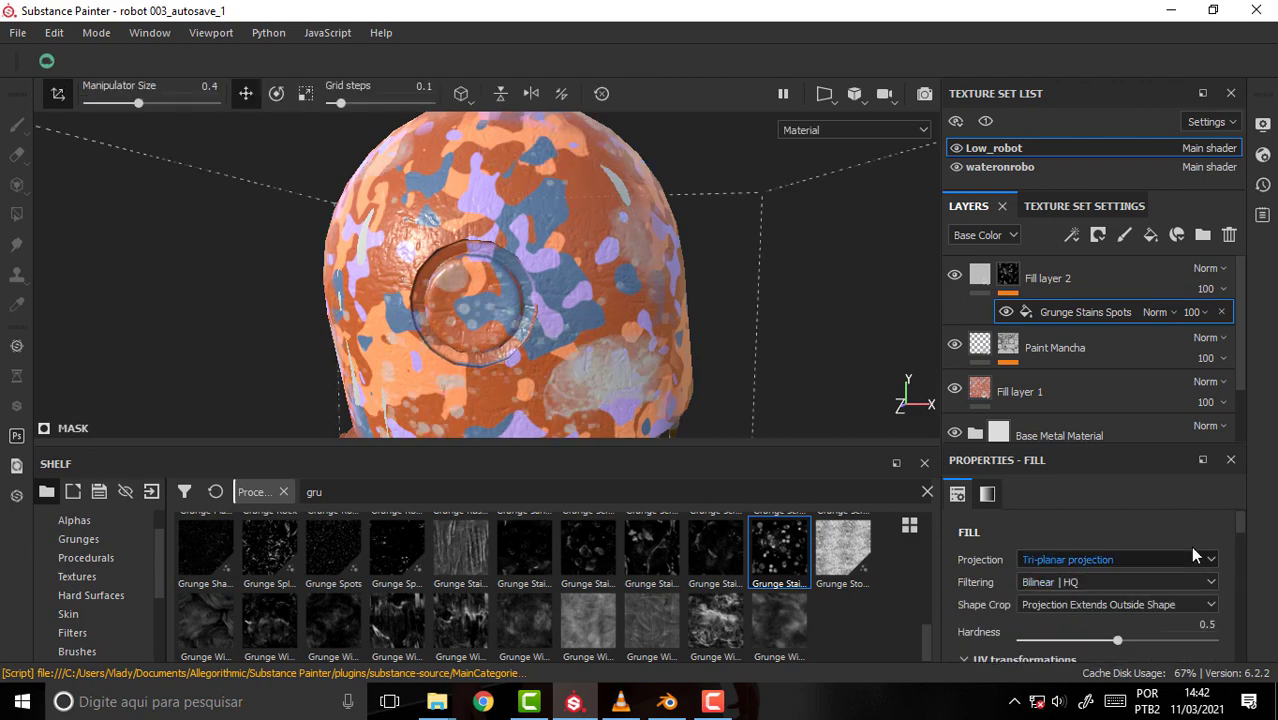
# - Raise the grunge stains' UV scale to 3.16
pyautogui.moveTo(1240, 527); pyautogui.dragTo(1234, 565)
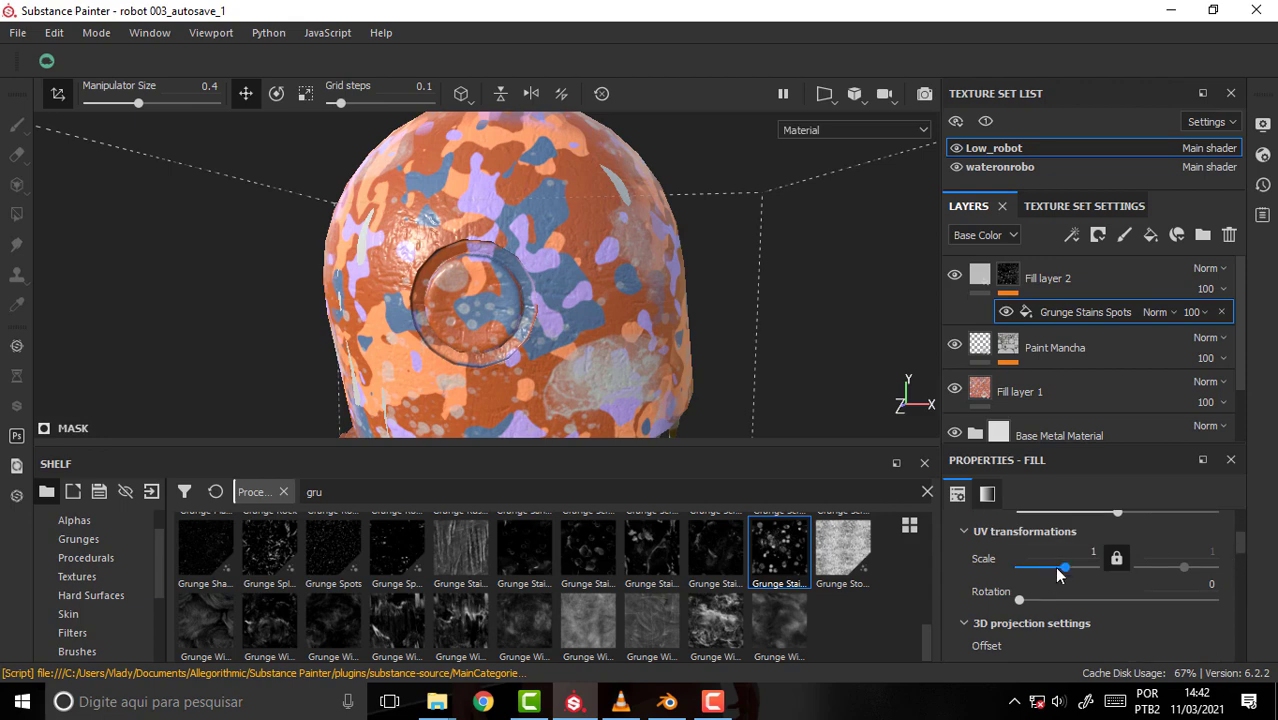
pyautogui.moveTo(1059, 572); pyautogui.dragTo(1068, 570)
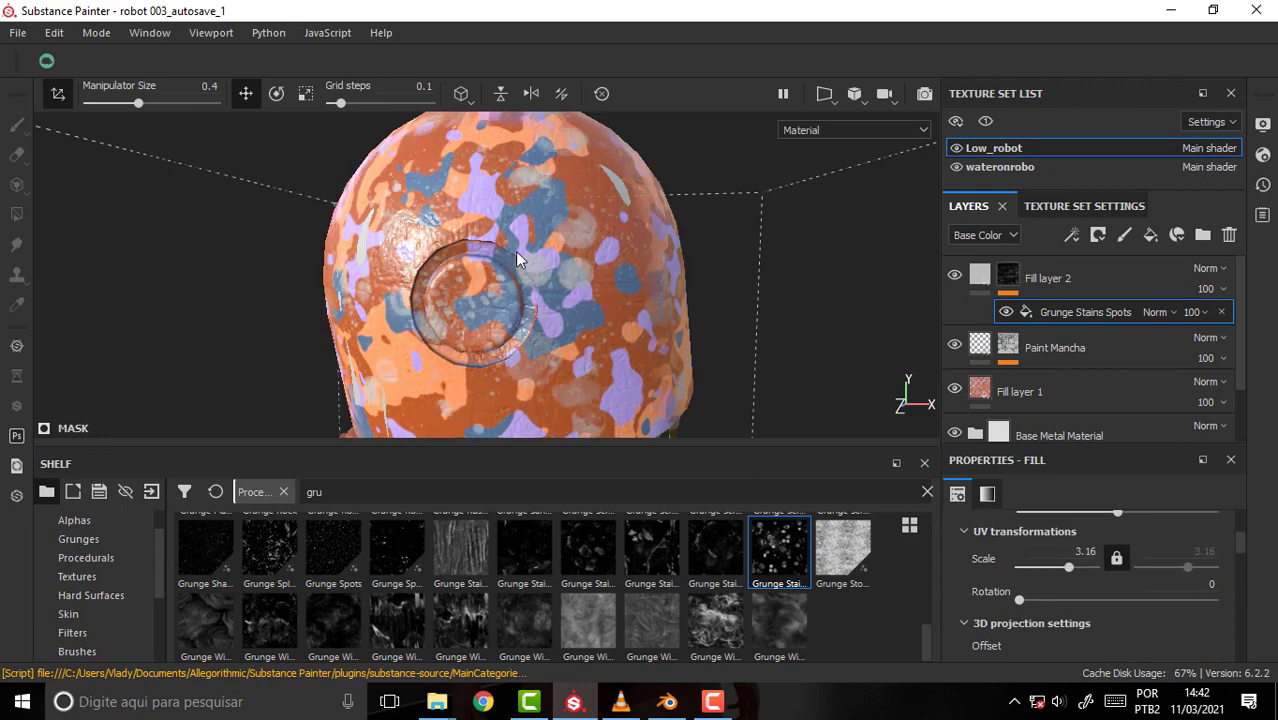
pyautogui.keyDown('alt'); pyautogui.moveTo(686, 233); pyautogui.dragTo(686, 237); pyautogui.keyUp('alt')
pyautogui.scroll(-3, 686, 237)
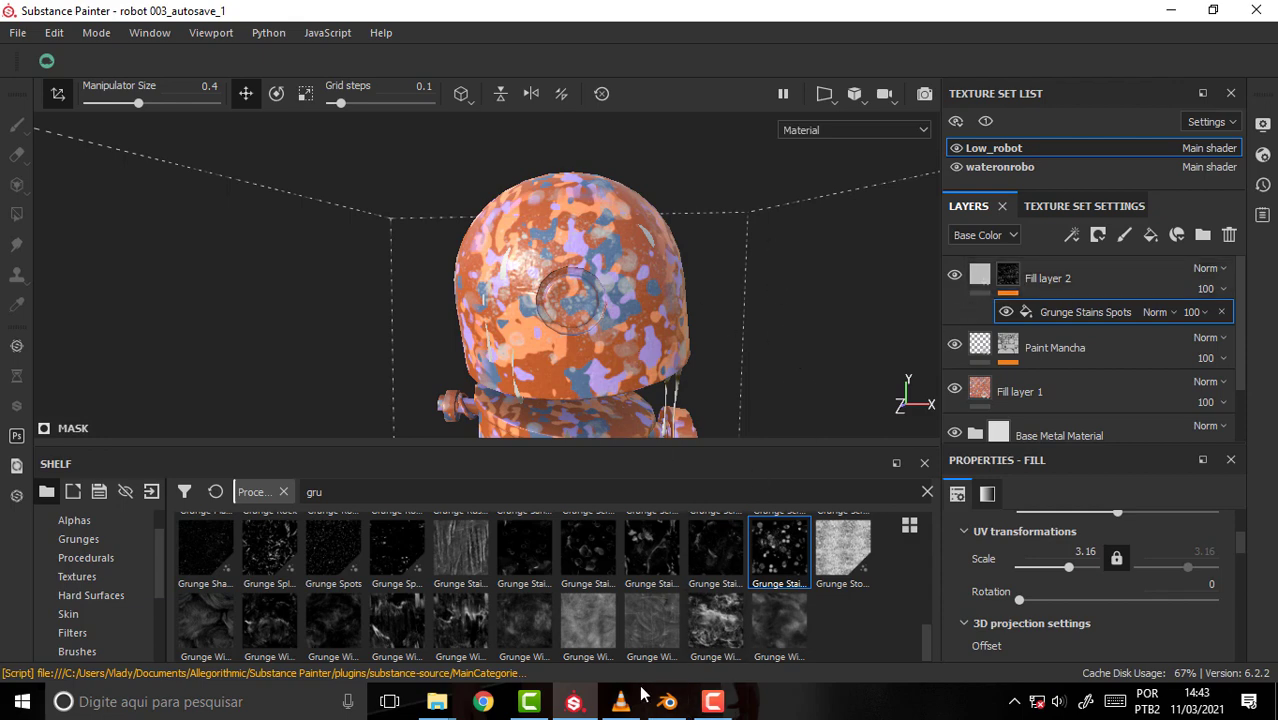
pyautogui.click(620, 701)
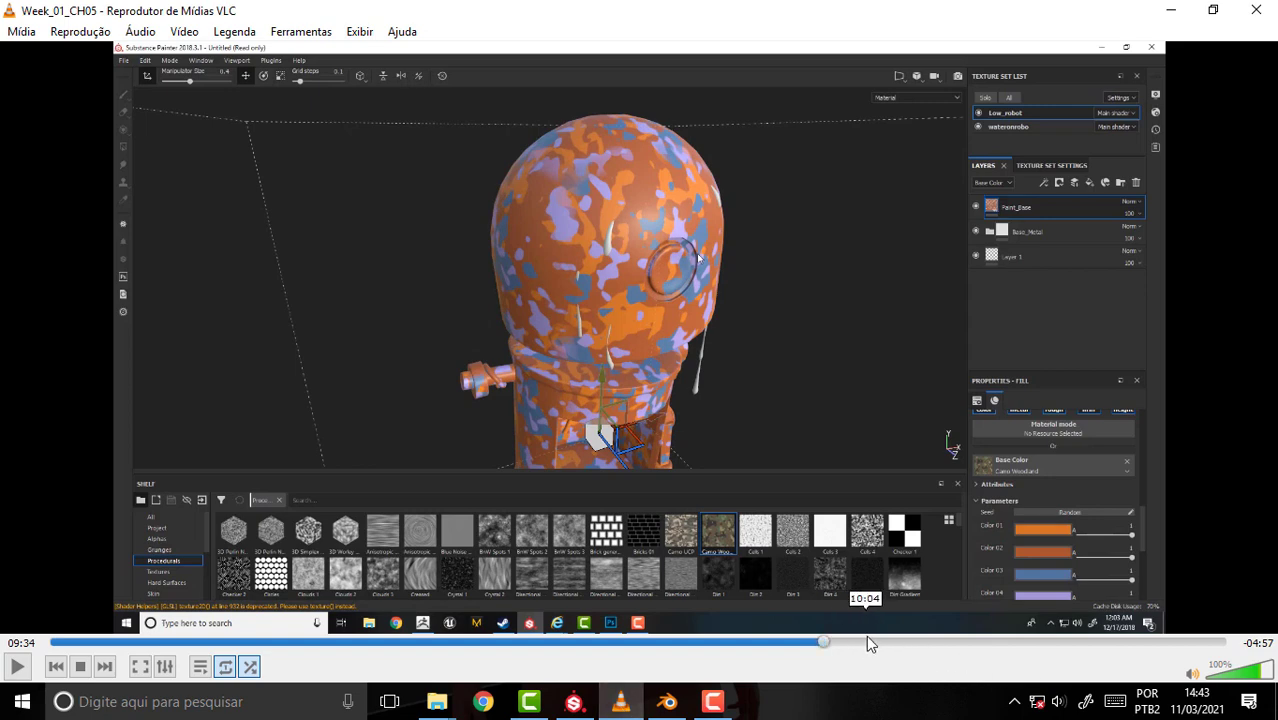
pyautogui.click(1000, 646)
pyautogui.moveTo(1003, 646); pyautogui.dragTo(1077, 646)
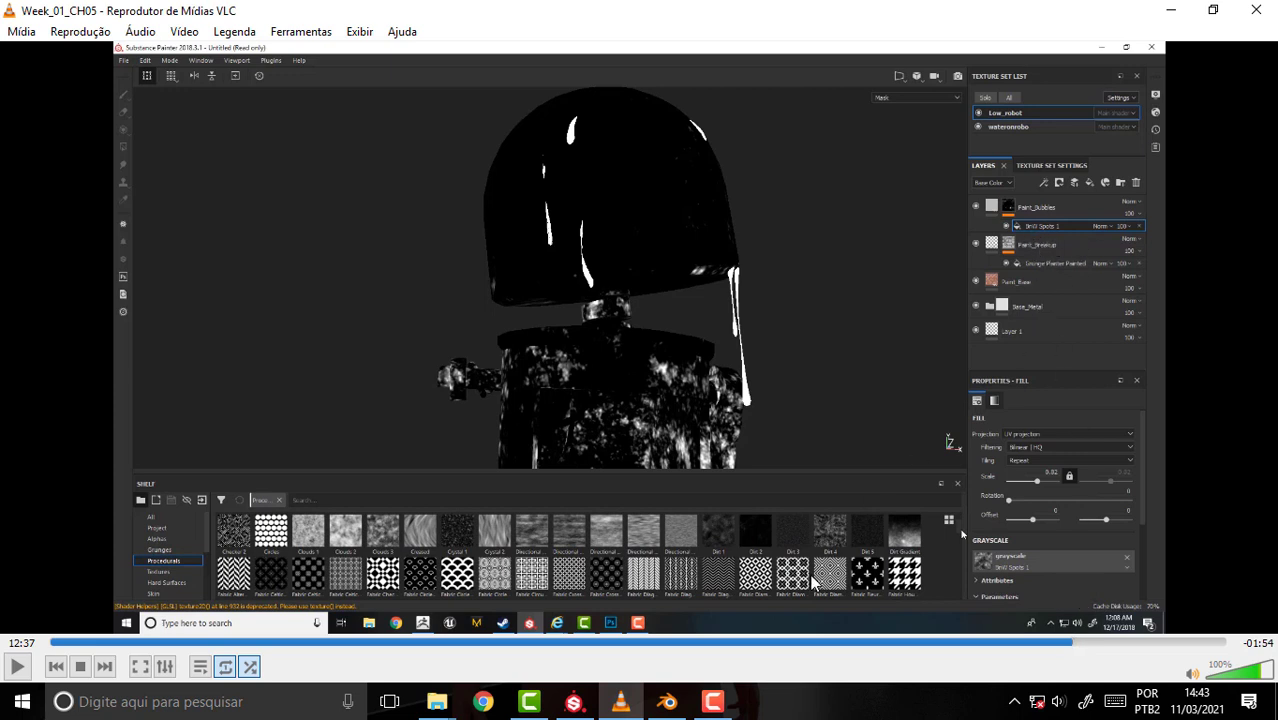
pyautogui.click(667, 703)
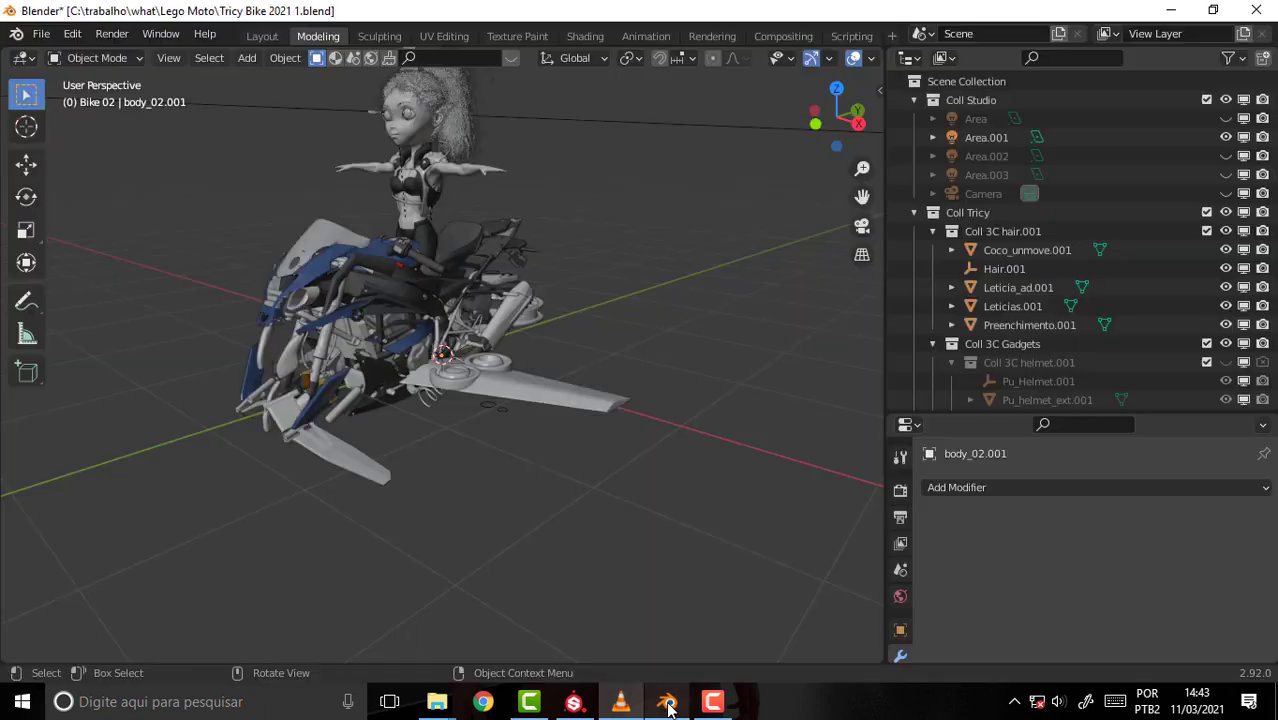
pyautogui.click(605, 709)
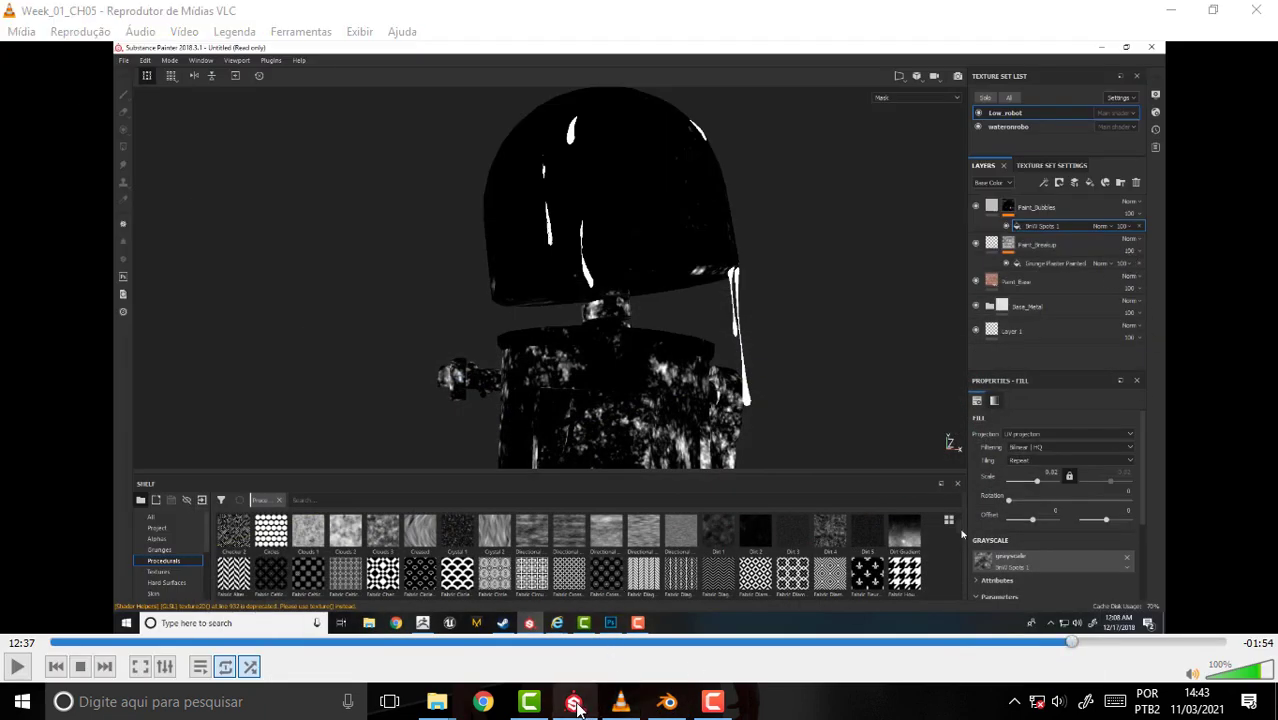
pyautogui.click(576, 706)
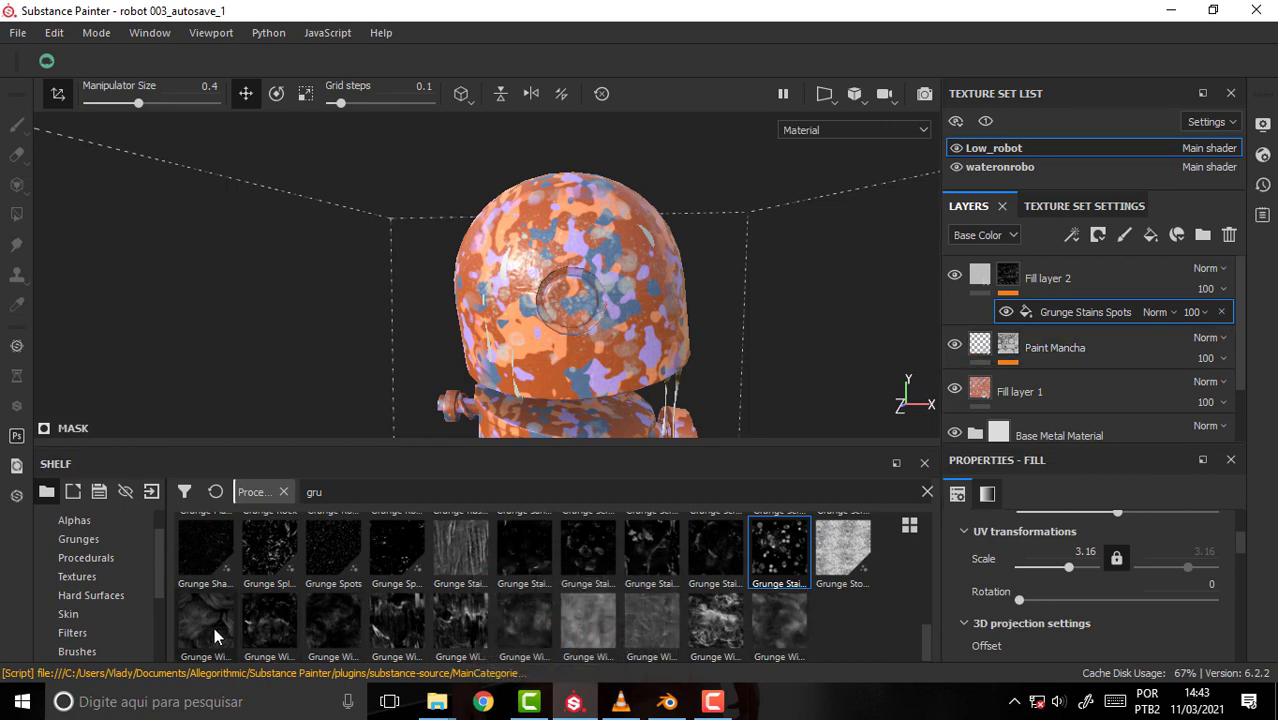
pyautogui.scroll(3, 470, 574)
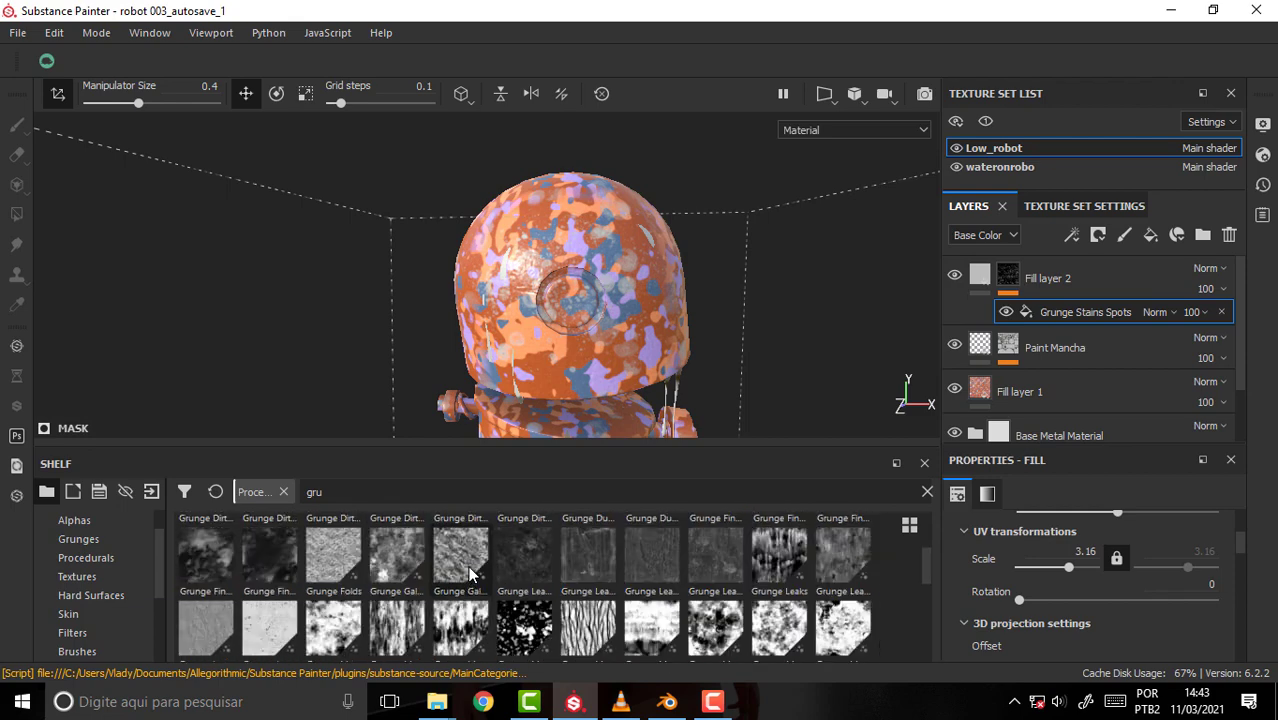
pyautogui.scroll(2, 470, 577)
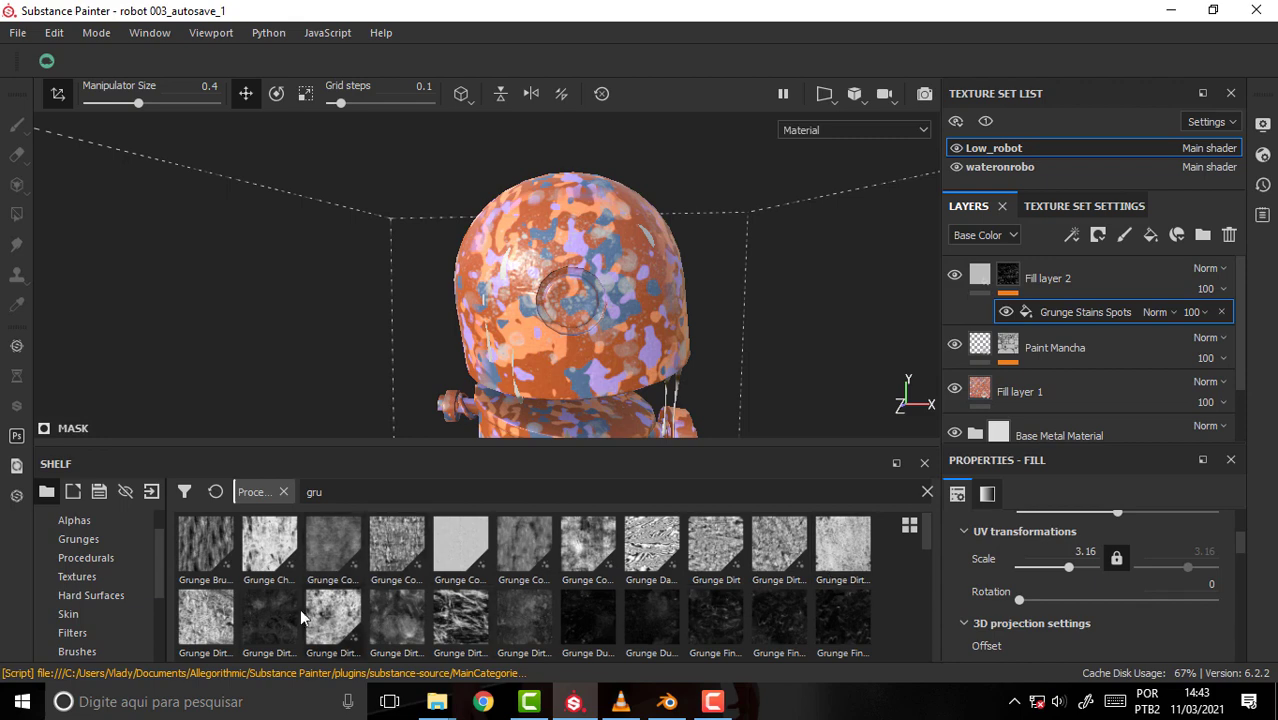
pyautogui.scroll(-3, 553, 625)
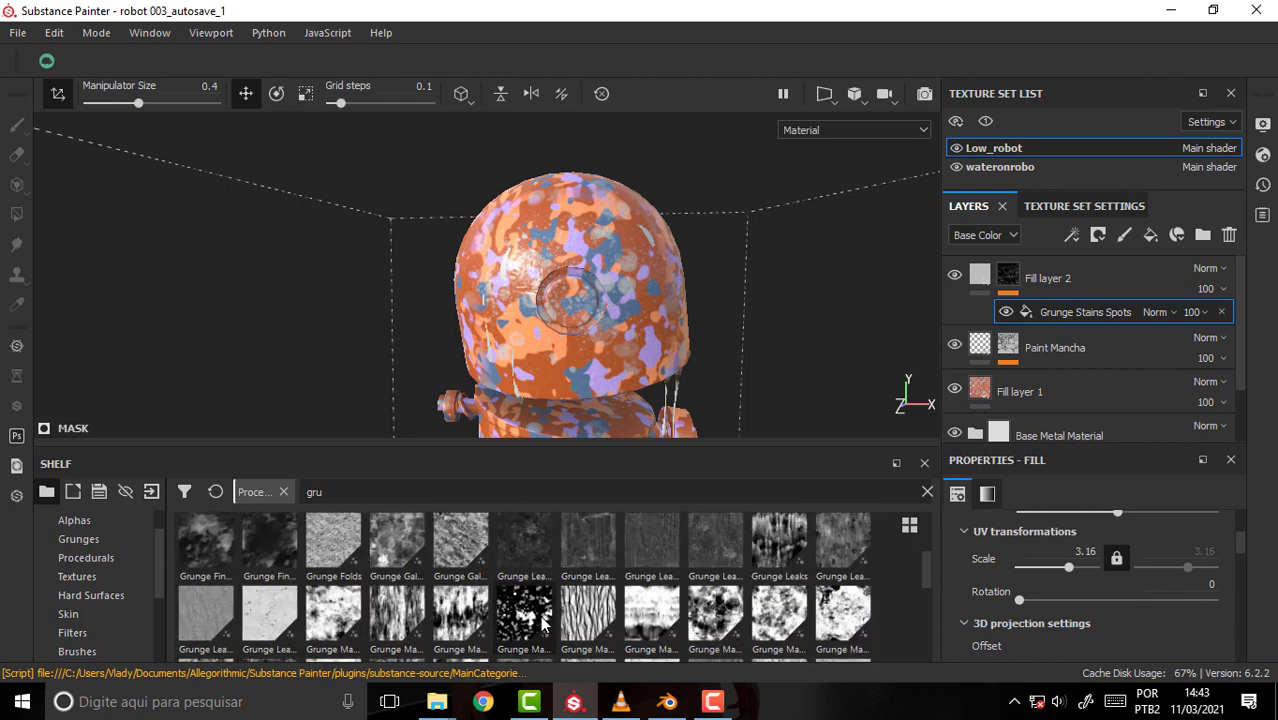
pyautogui.scroll(3, 538, 571)
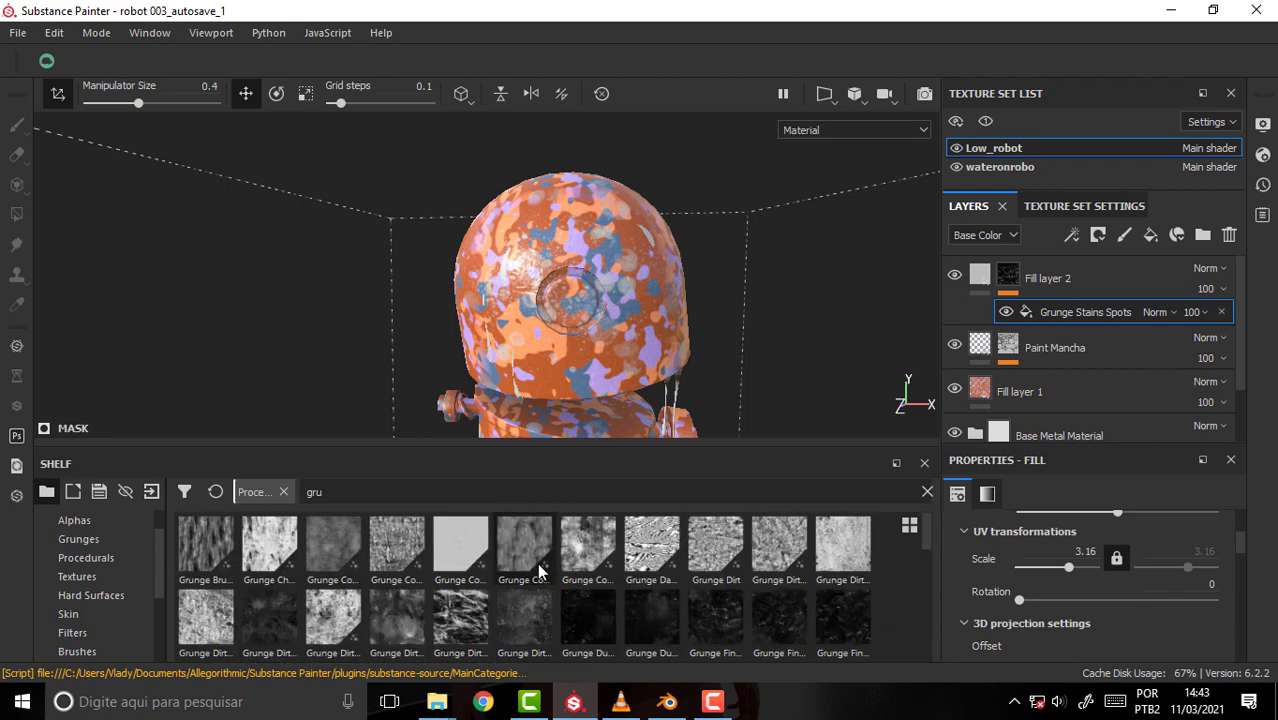